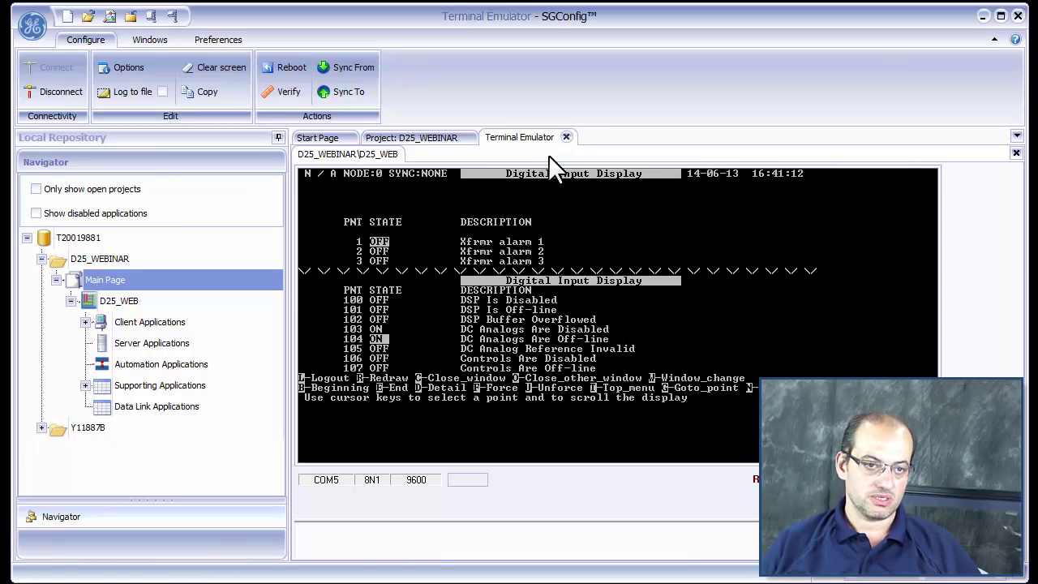
Close the Terminal Emulator and list the D25's applications including disabled ones, selecting Calculator DTA.
left_click(566, 137)
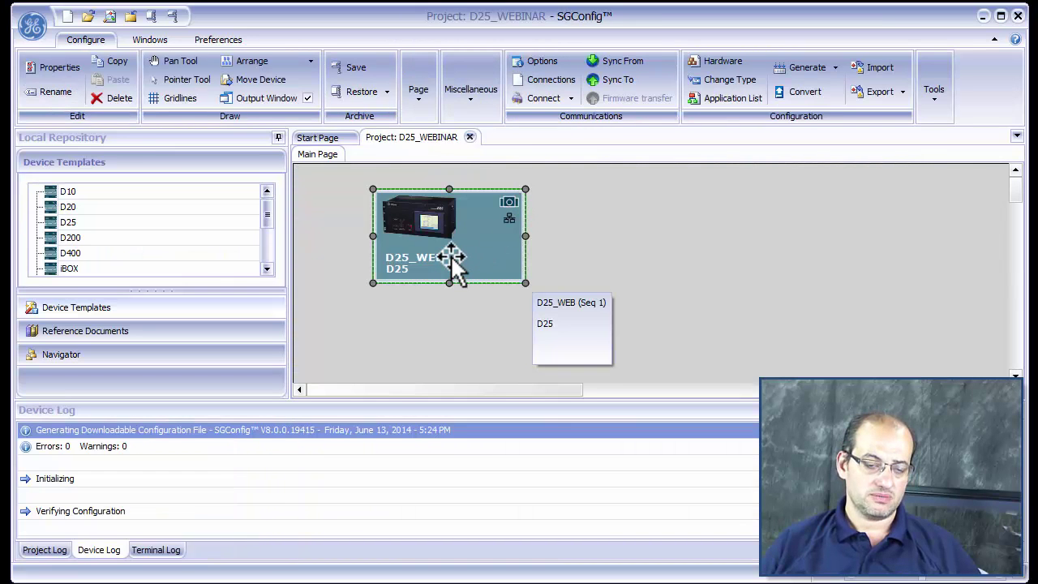
double_click(451, 256)
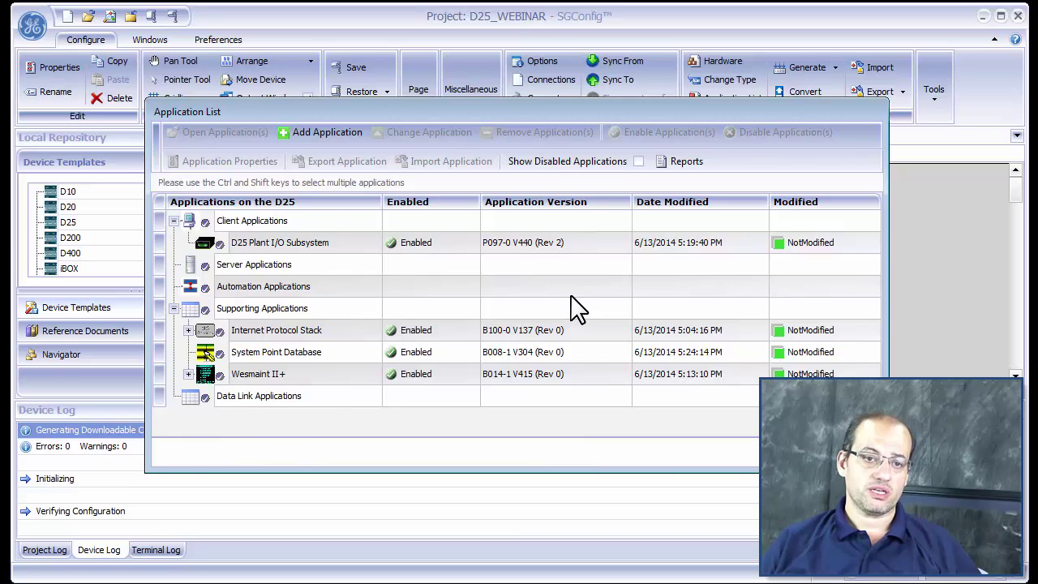
left_click(639, 162)
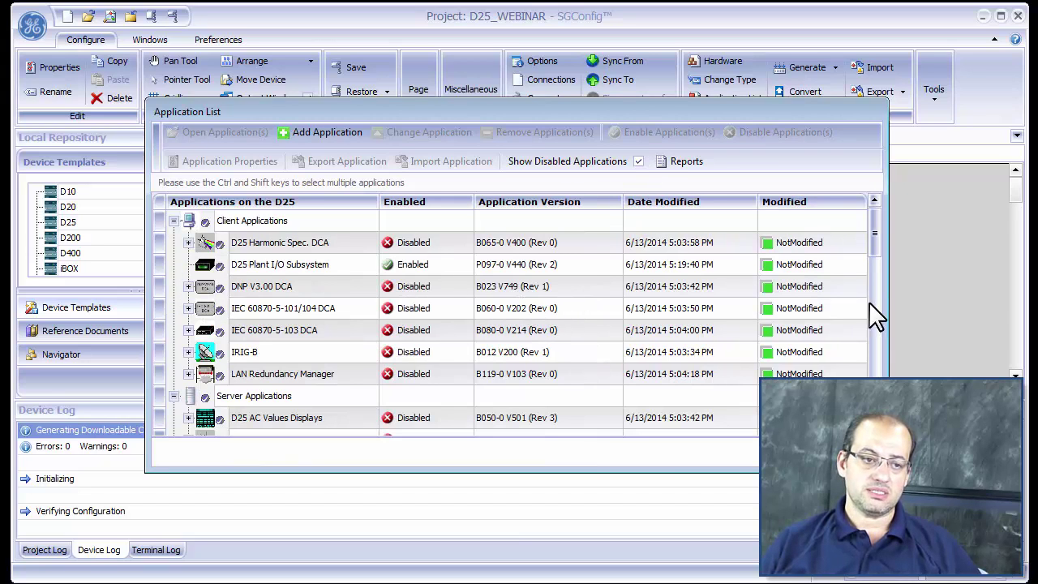
left_click_drag(875, 246, 885, 319)
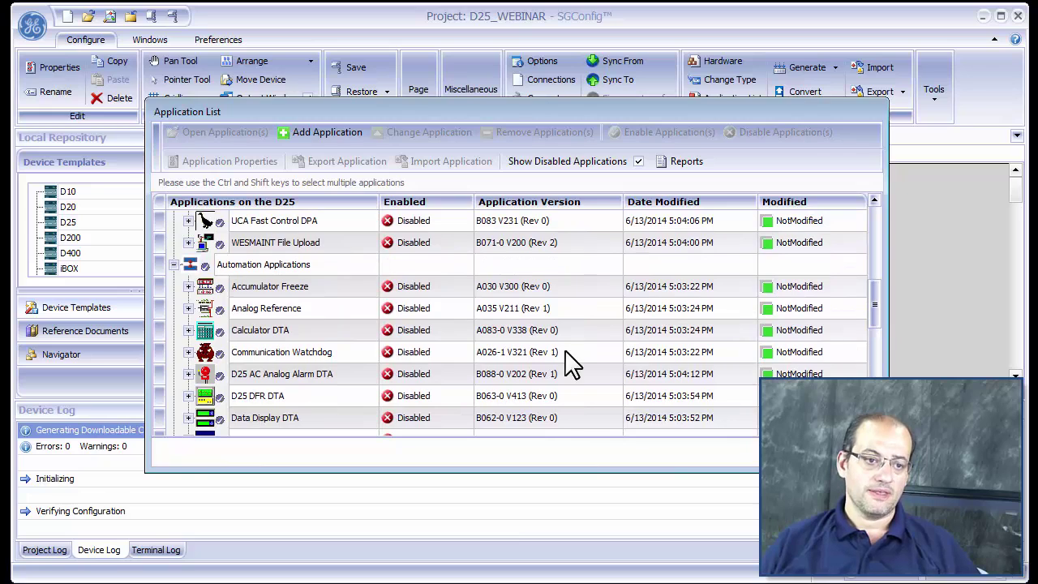
mouse_move(234, 337)
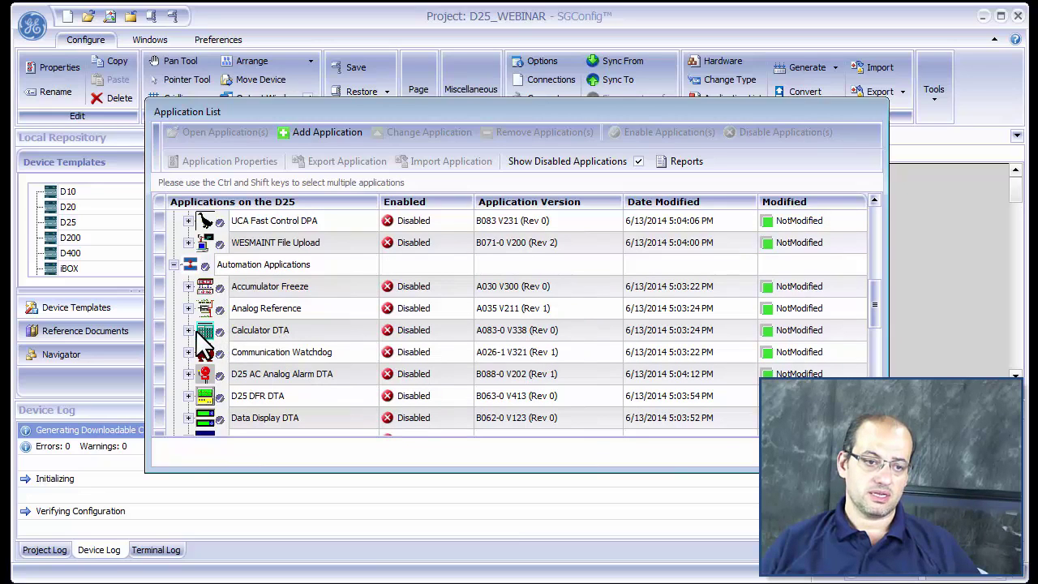
left_click(273, 332)
Enable Calculator DTA in the D25 application list and confirm with Yes.
right_click(456, 345)
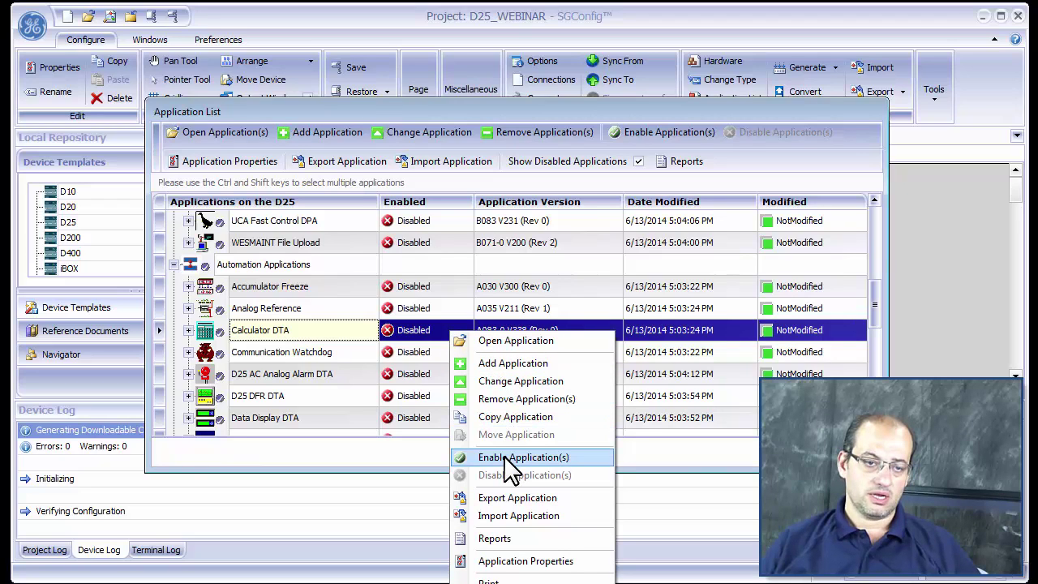
left_click(419, 337)
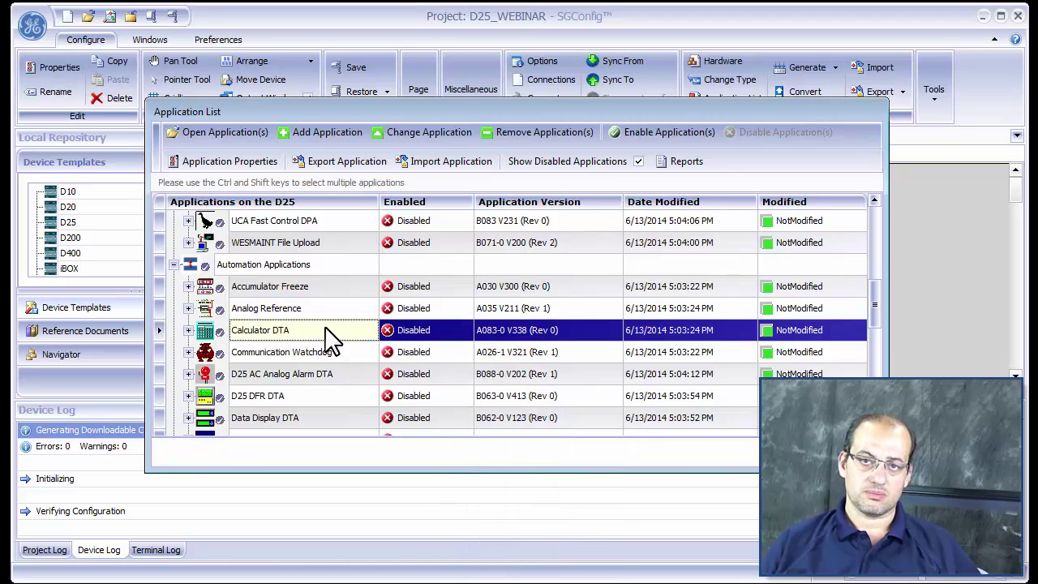
left_click(646, 127)
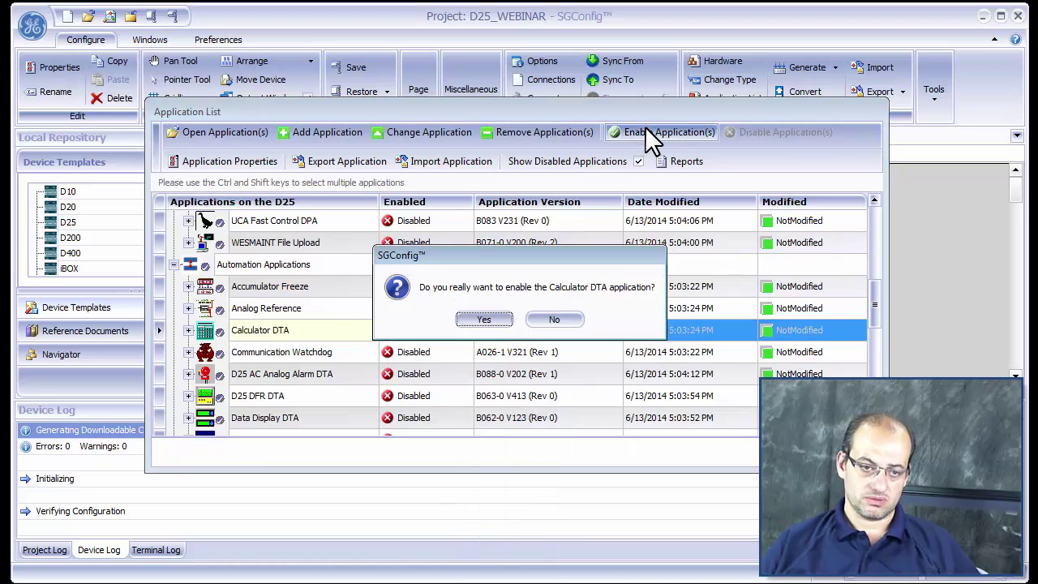
left_click(490, 321)
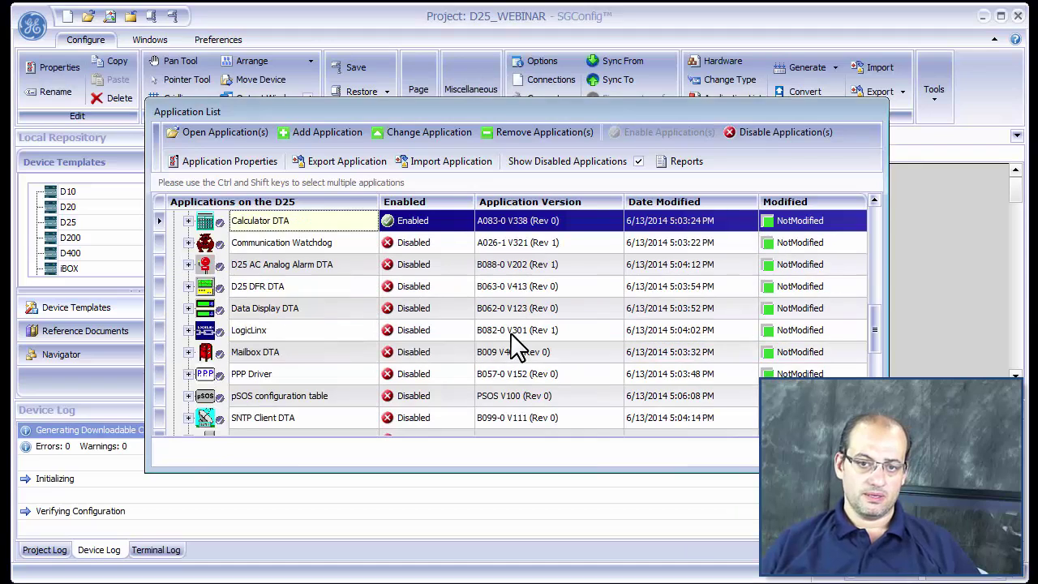
left_click(875, 200)
left_click(875, 201)
left_click(874, 201)
left_click(874, 201)
left_click(874, 200)
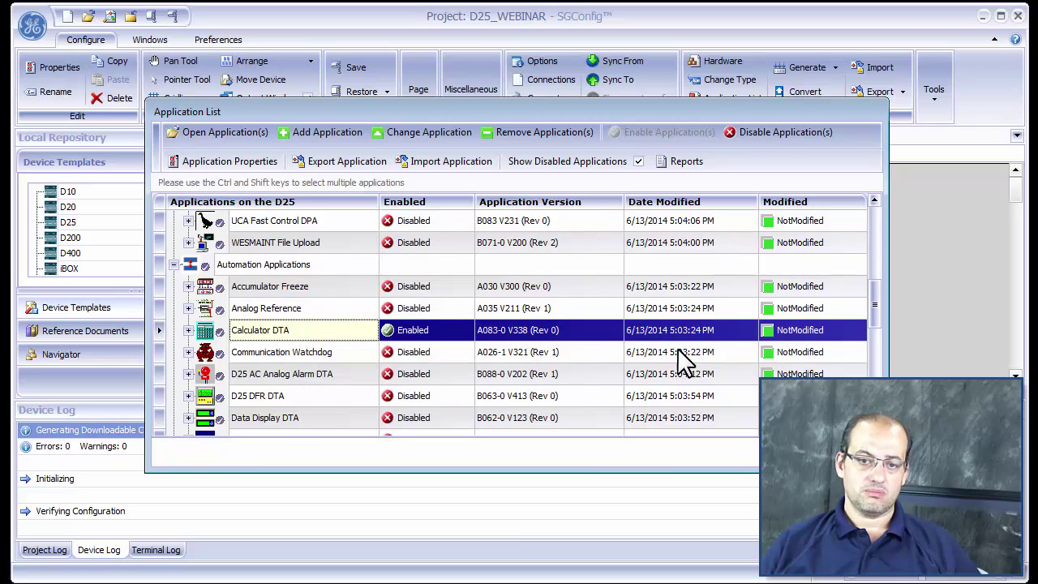
left_click_drag(873, 321, 873, 413)
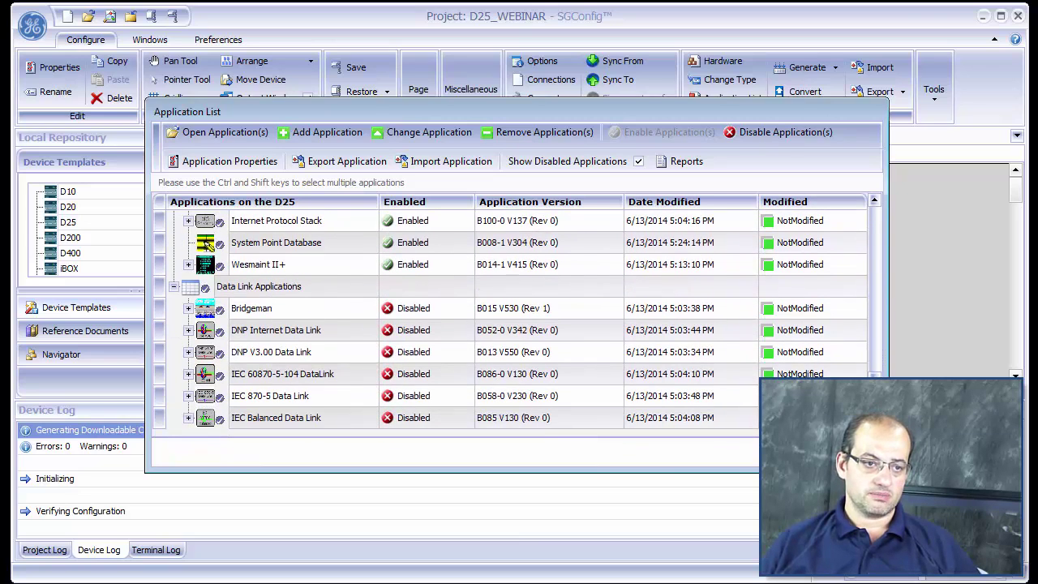
Reorder System Point Database so Calculator DTA follows D25 Plant I/O Subsystem, acknowledging the warning.
left_click(249, 244)
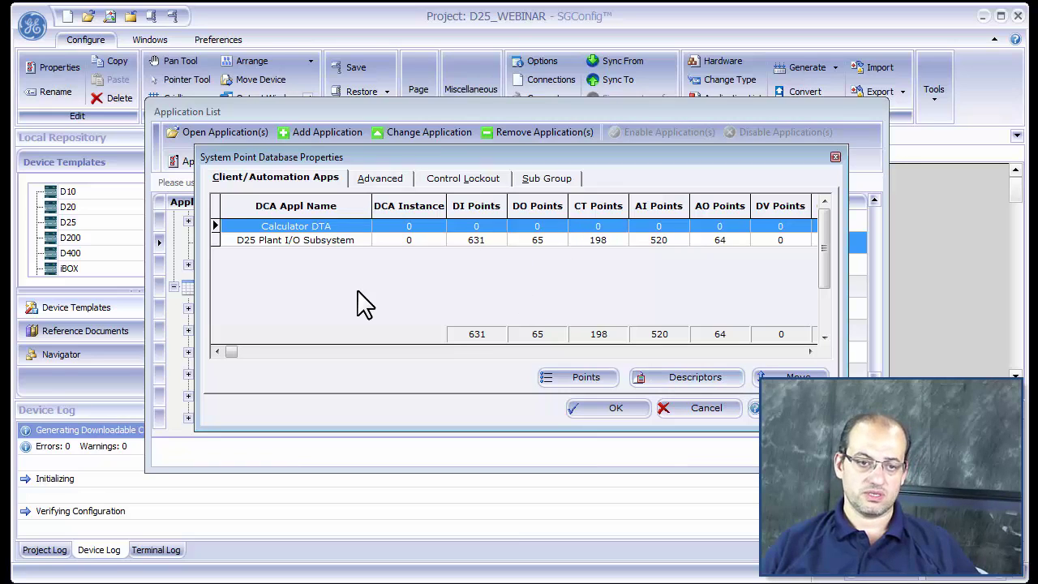
left_click(777, 378)
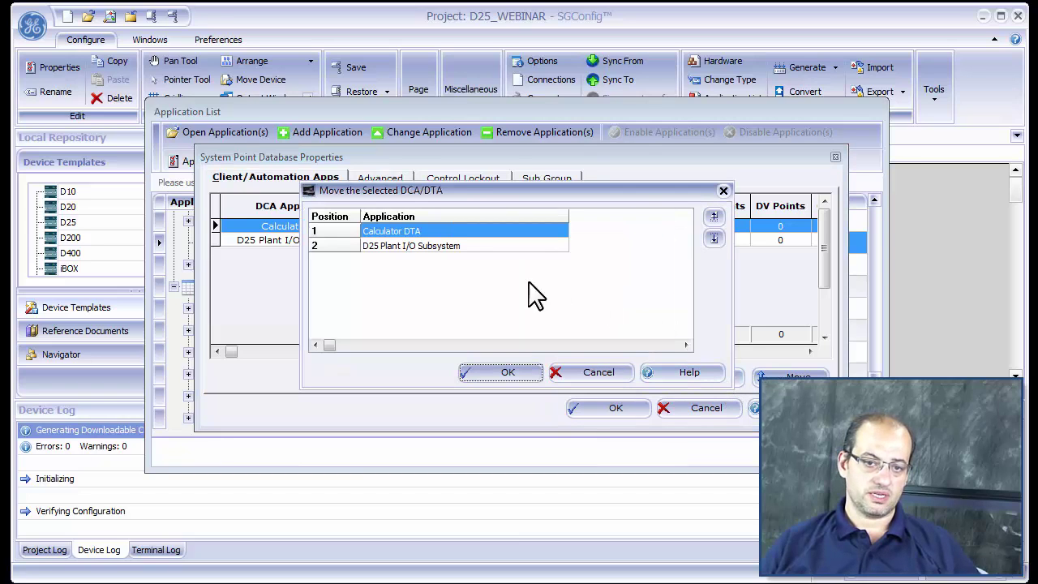
left_click(714, 238)
left_click(503, 372)
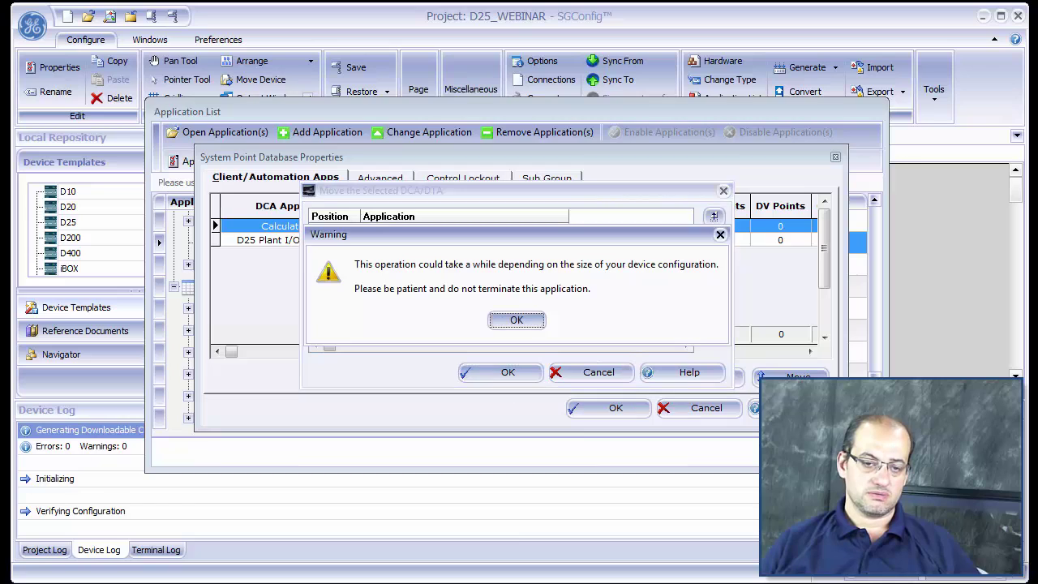
left_click(514, 321)
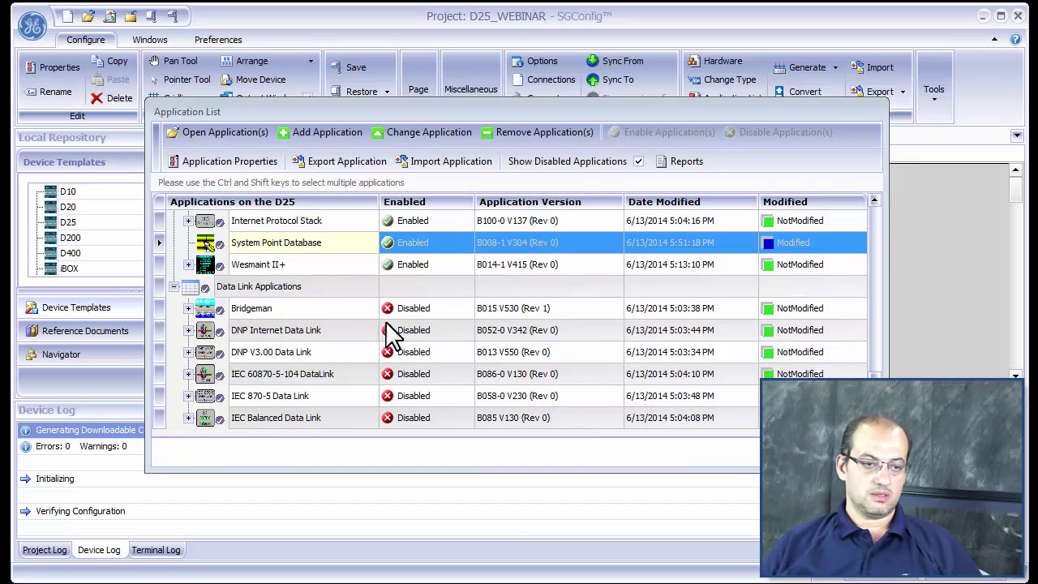
Reopen System Point Database properties to verify the new order and accept them.
left_click(281, 245)
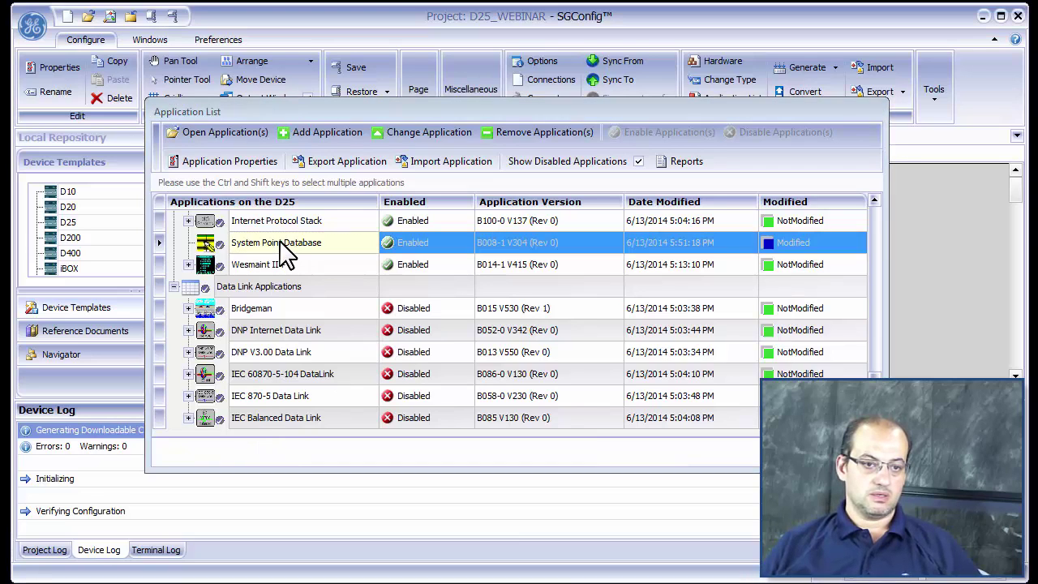
double_click(286, 254)
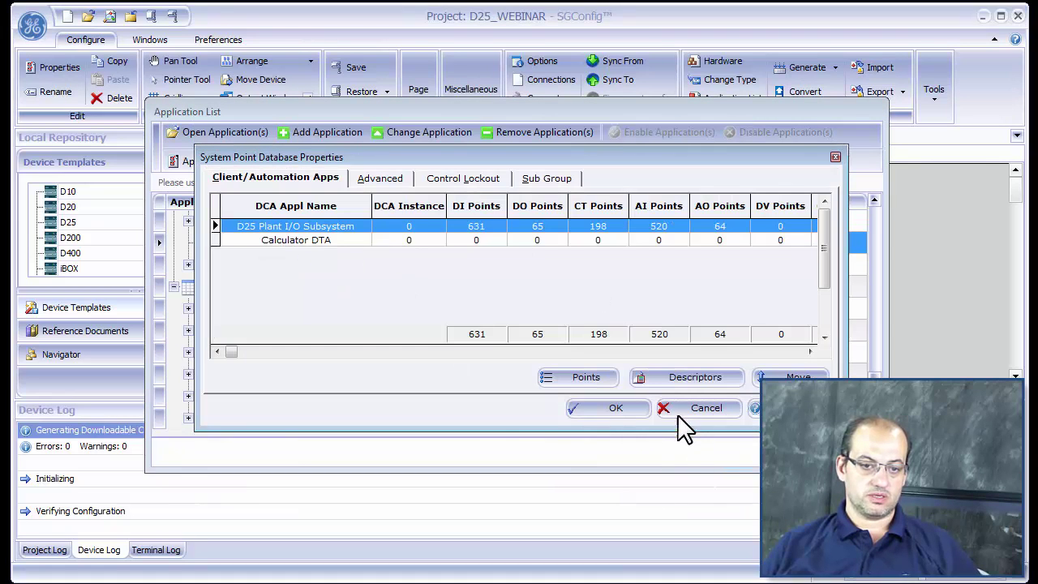
left_click(610, 410)
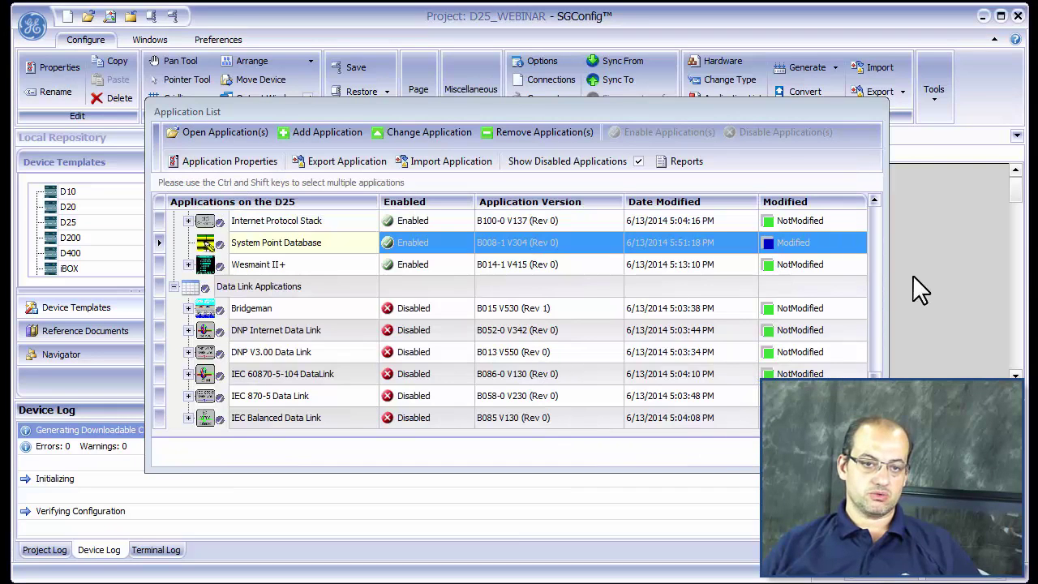
Hide disabled applications and review D25 Plant I/O Subsystem, System Point Database, Wesmaint II+ and Calculator DTA.
left_click(637, 162)
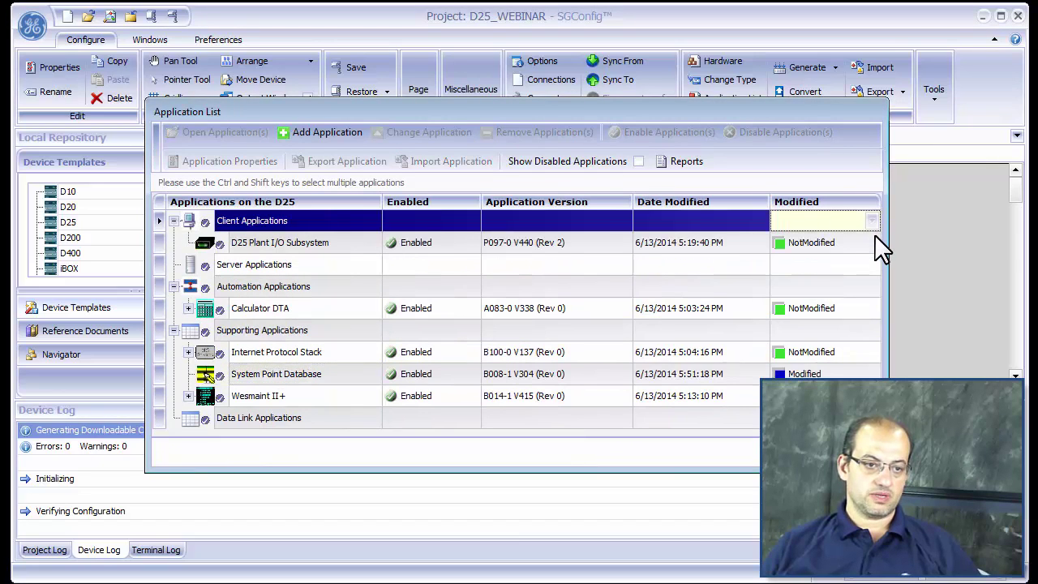
left_click(263, 248)
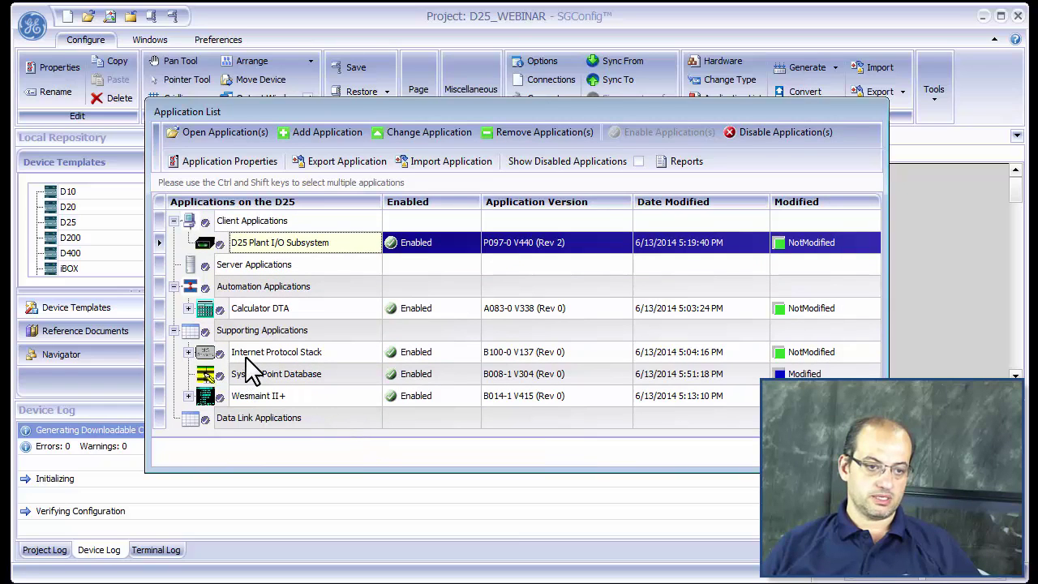
left_click(243, 378)
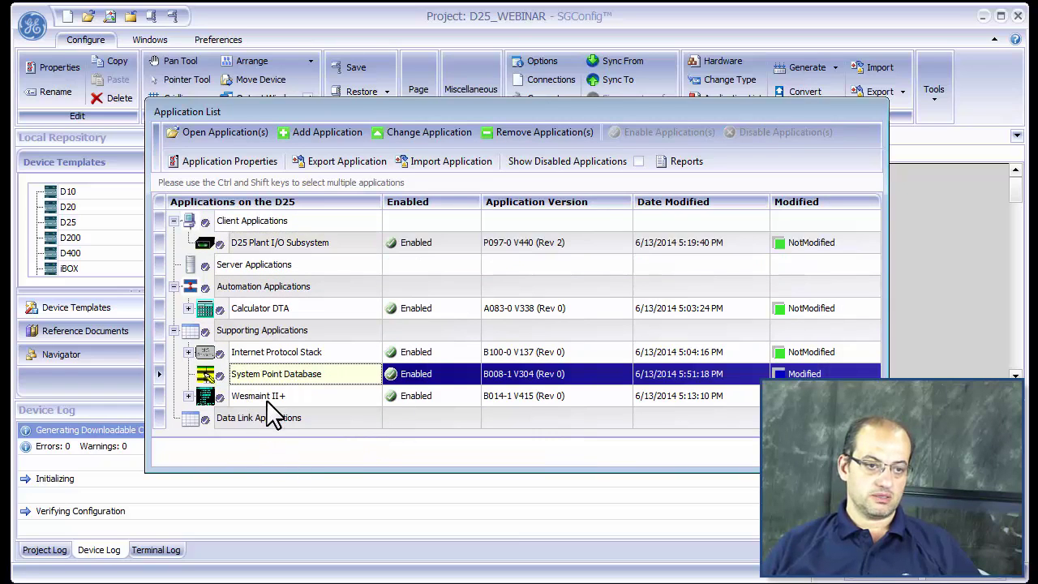
left_click(269, 396)
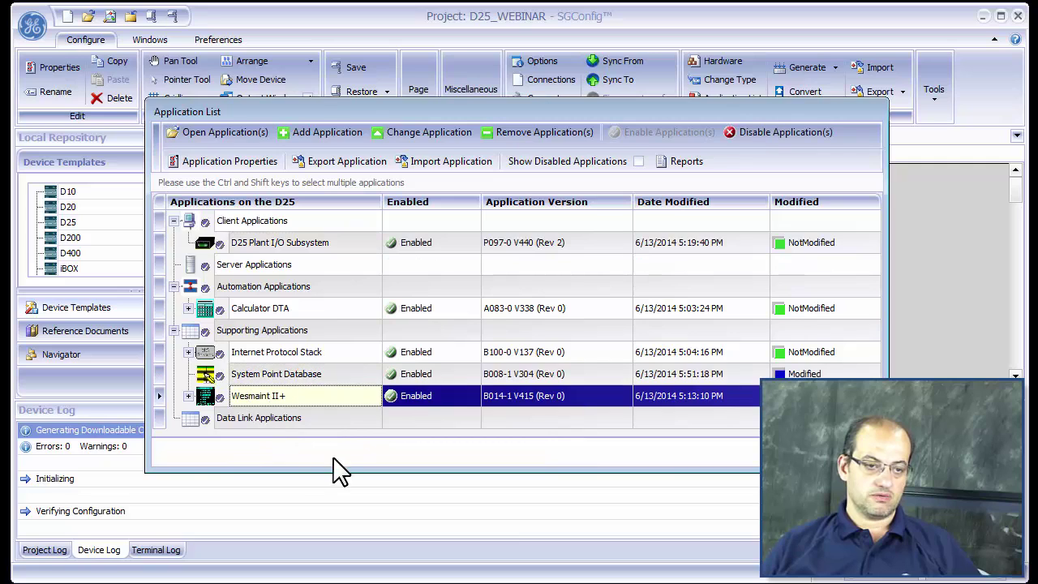
left_click(245, 315)
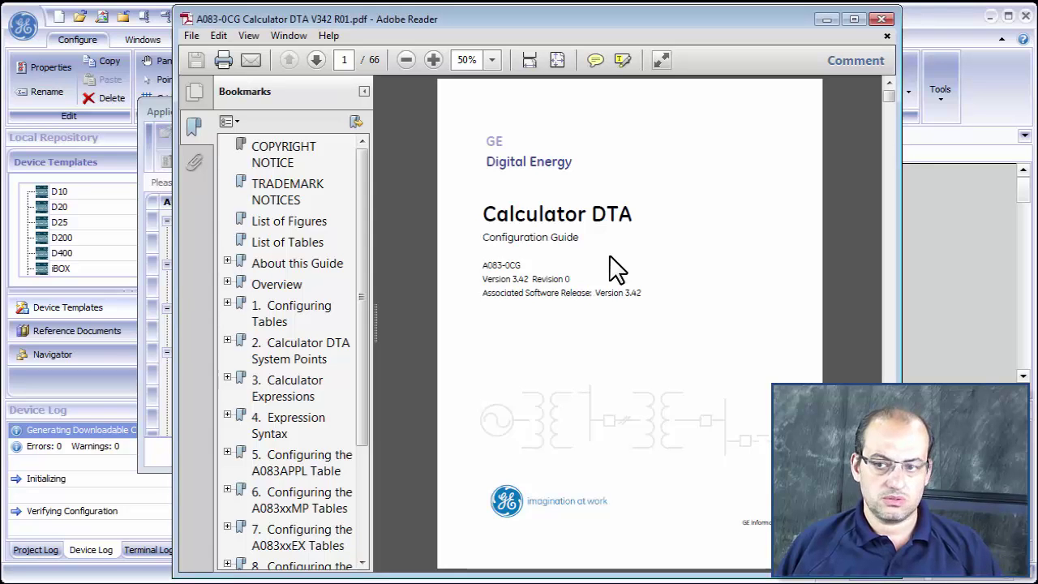
Read through the Calculator DTA guide at 75% zoom, then minimize it back to SGConfig.
scroll(616, 267, "down", 4)
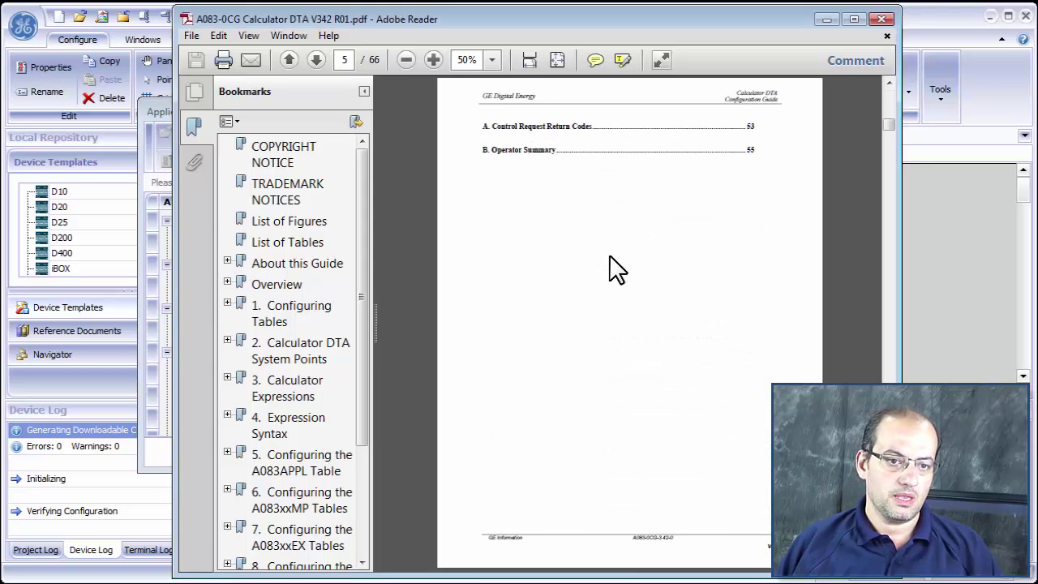
scroll(617, 270, "down", 2)
scroll(610, 256, "down", 4)
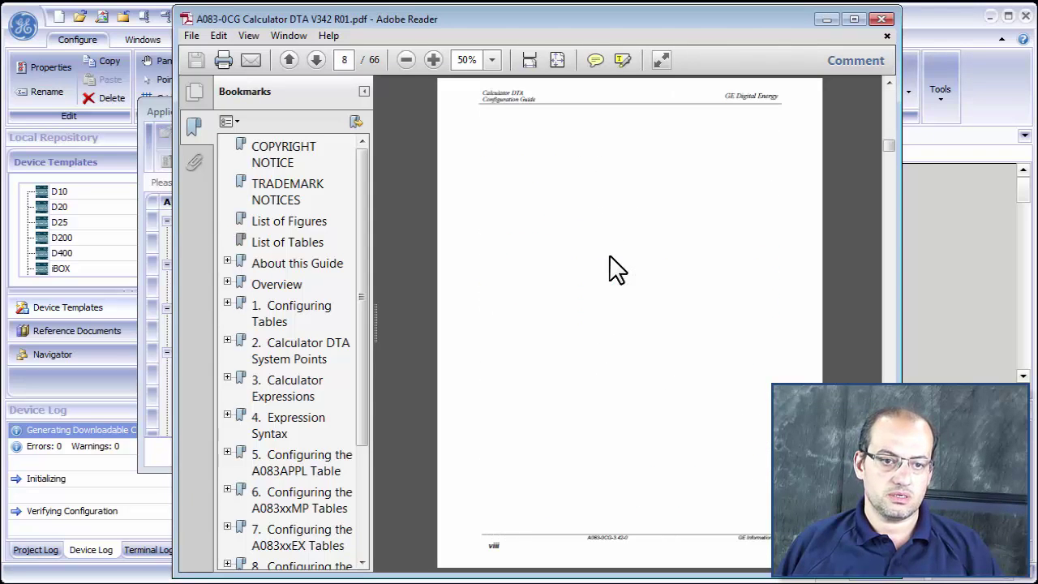
scroll(610, 256, "down", 4)
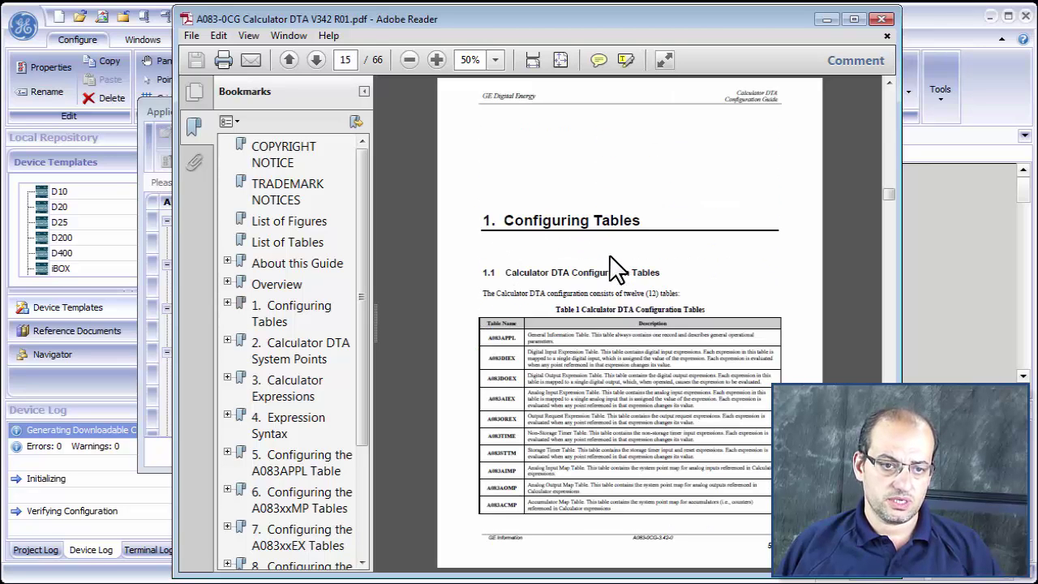
scroll(609, 256, "down", 5)
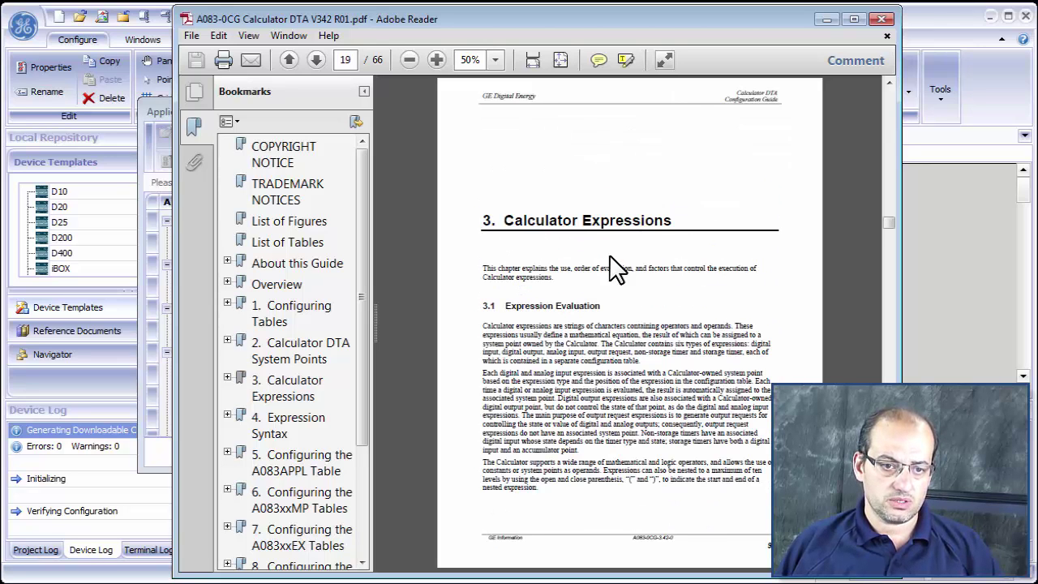
scroll(610, 257, "down", 3)
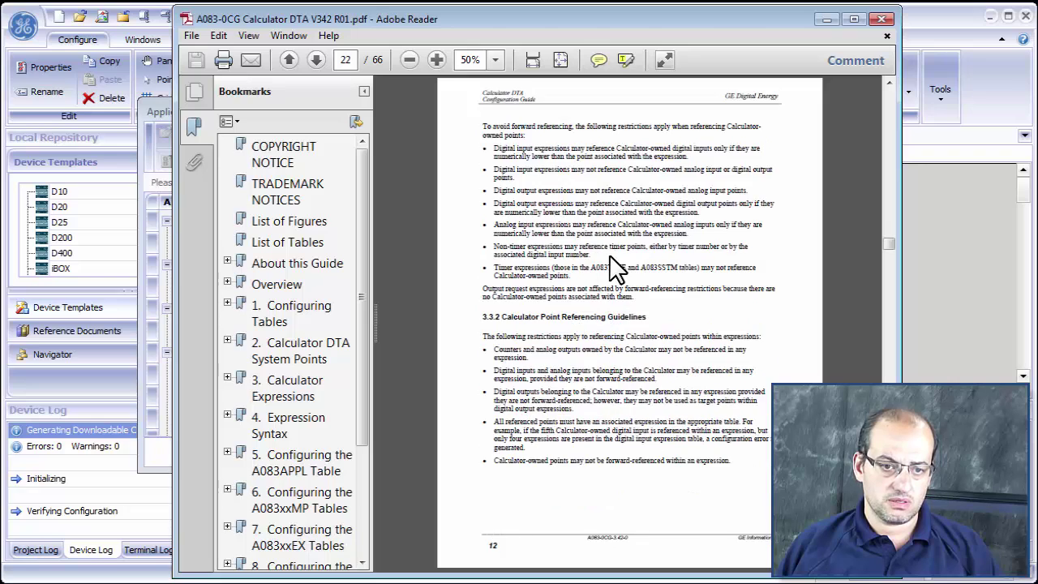
scroll(610, 257, "down", 5)
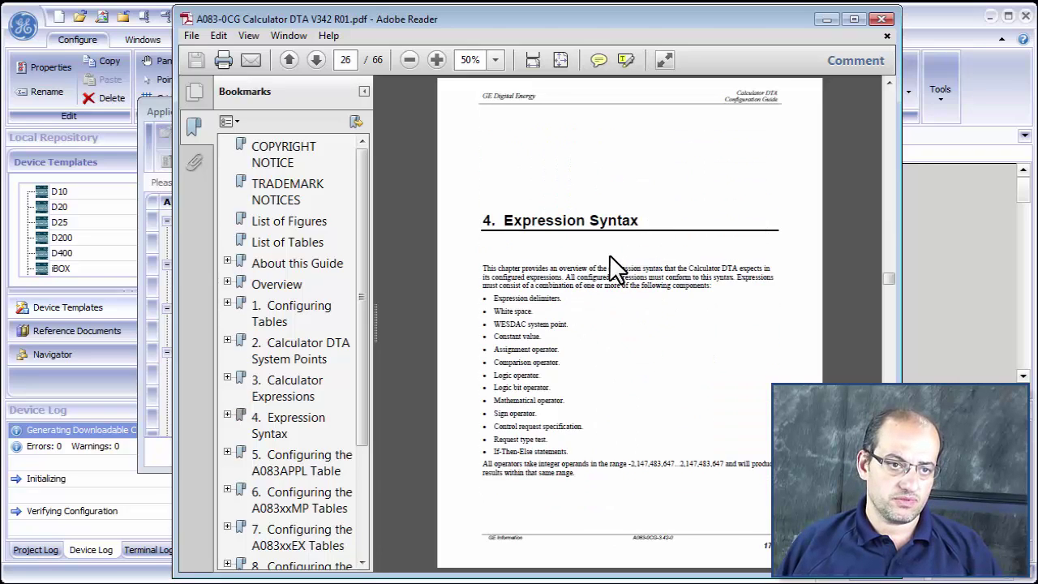
left_click(436, 59)
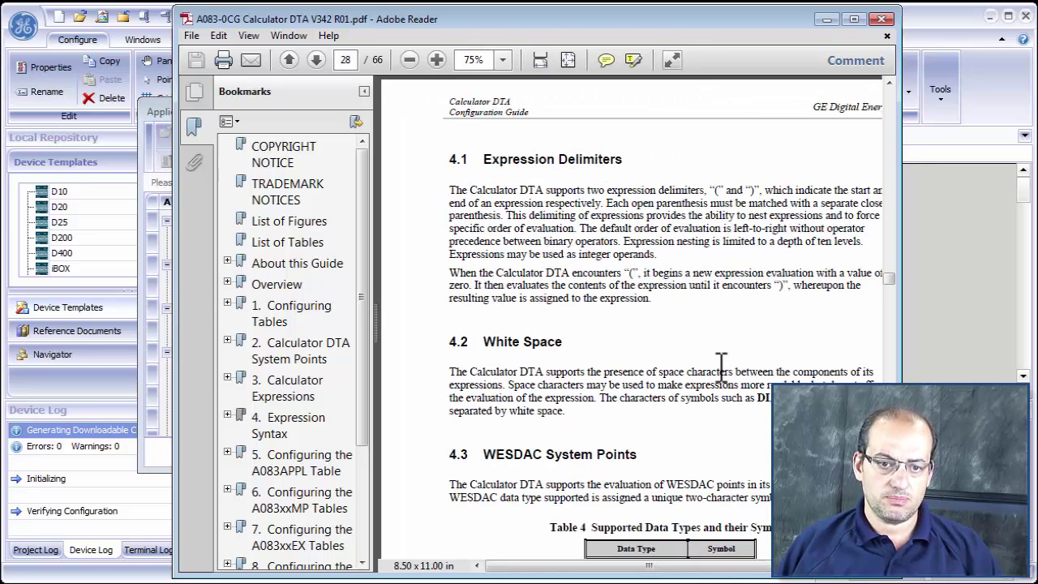
scroll(722, 365, "down", 5)
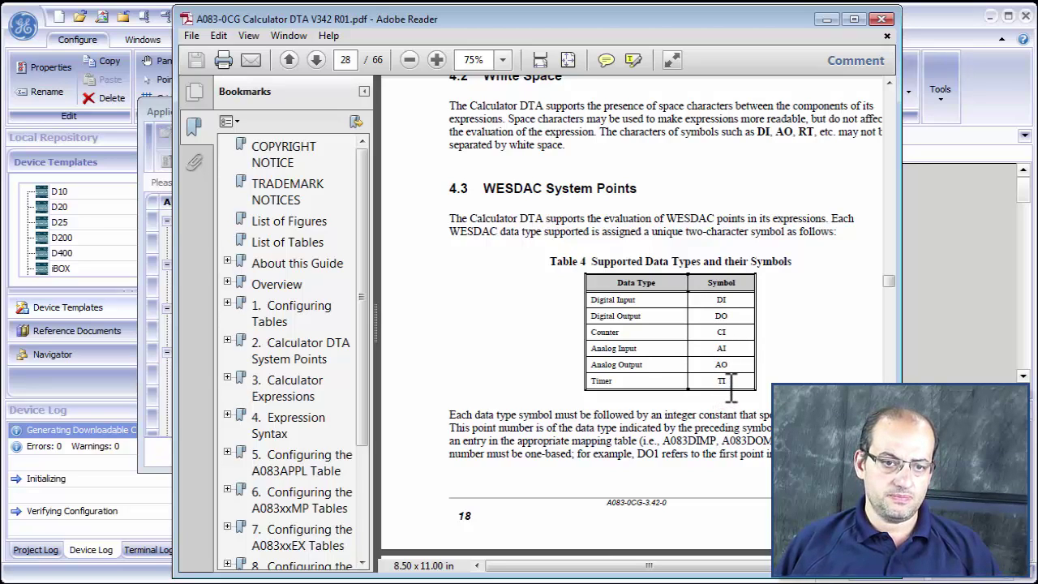
scroll(730, 381, "down", 15)
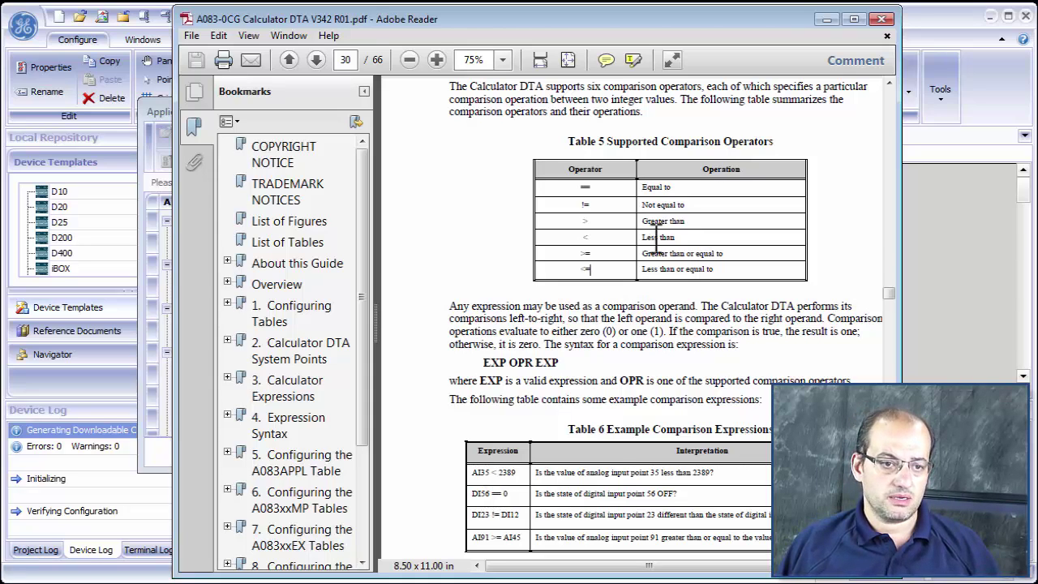
left_click(925, 243)
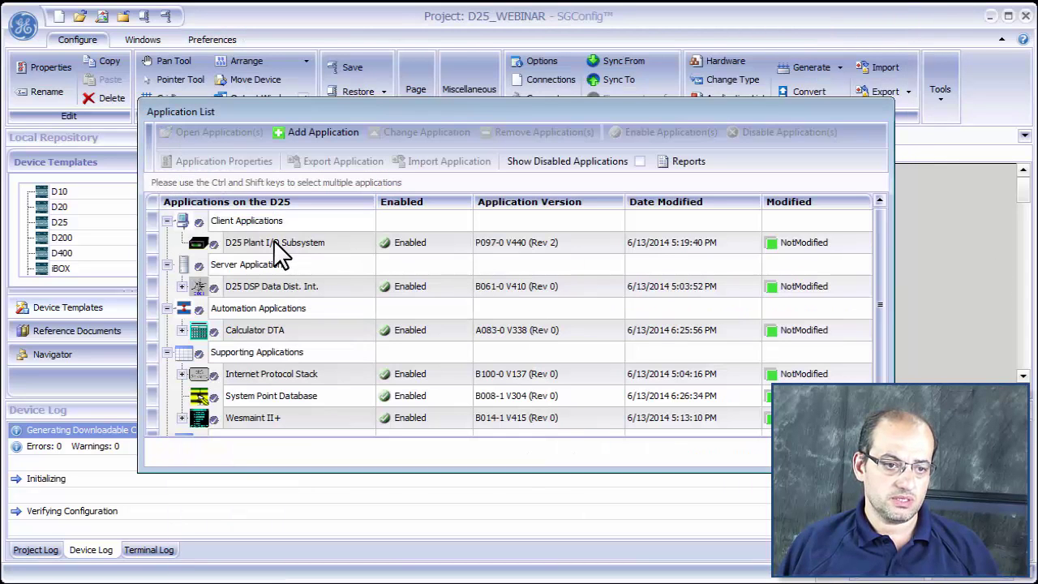
Open Calculator DTA's Digital Input Map table showing Xfrmr alarm 1 and Xfrmr alarm 2.
left_click(246, 334)
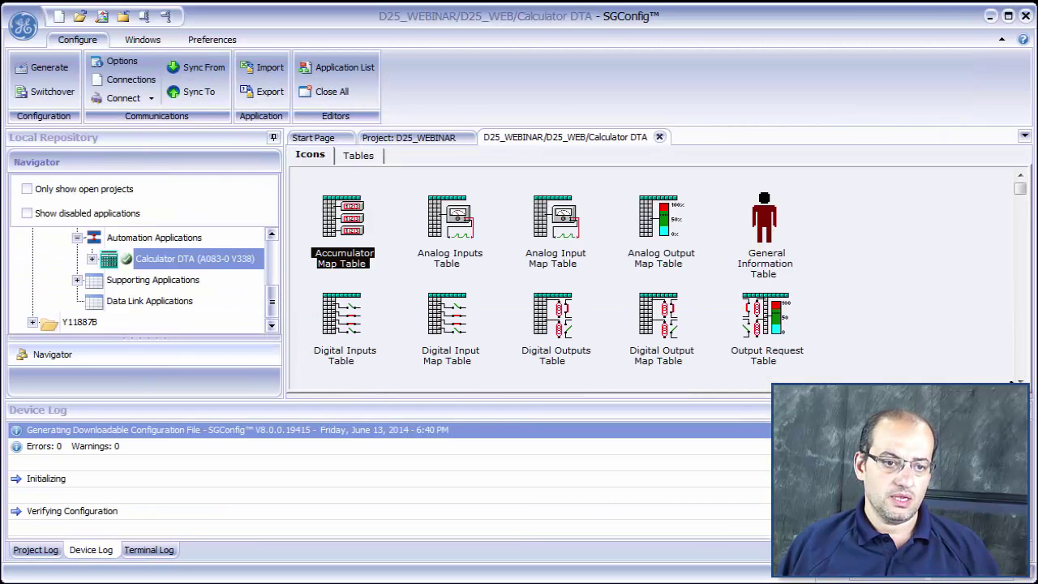
left_click(1021, 381)
scroll(1021, 381, "down", 3)
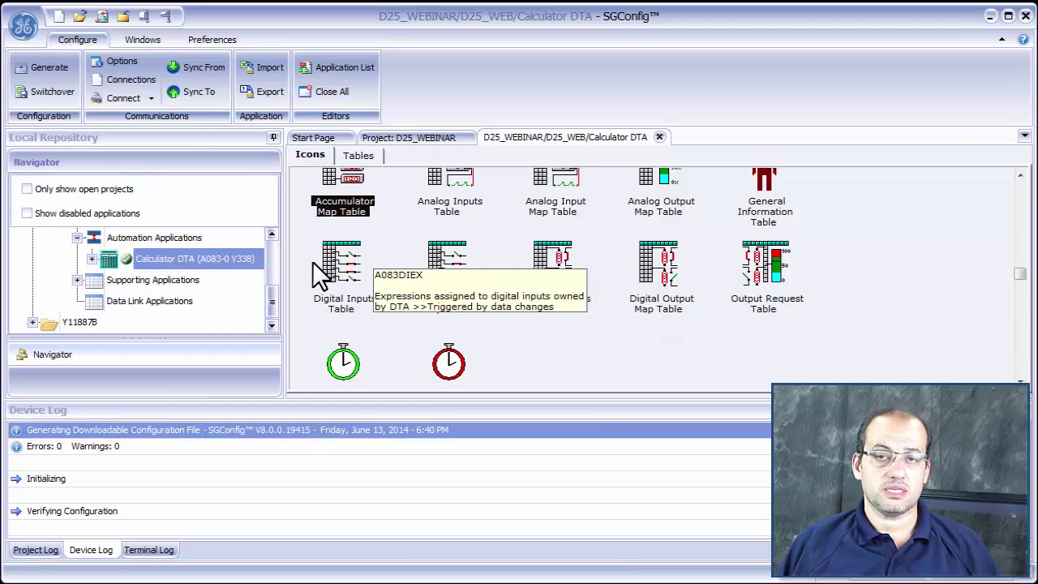
left_click(468, 281)
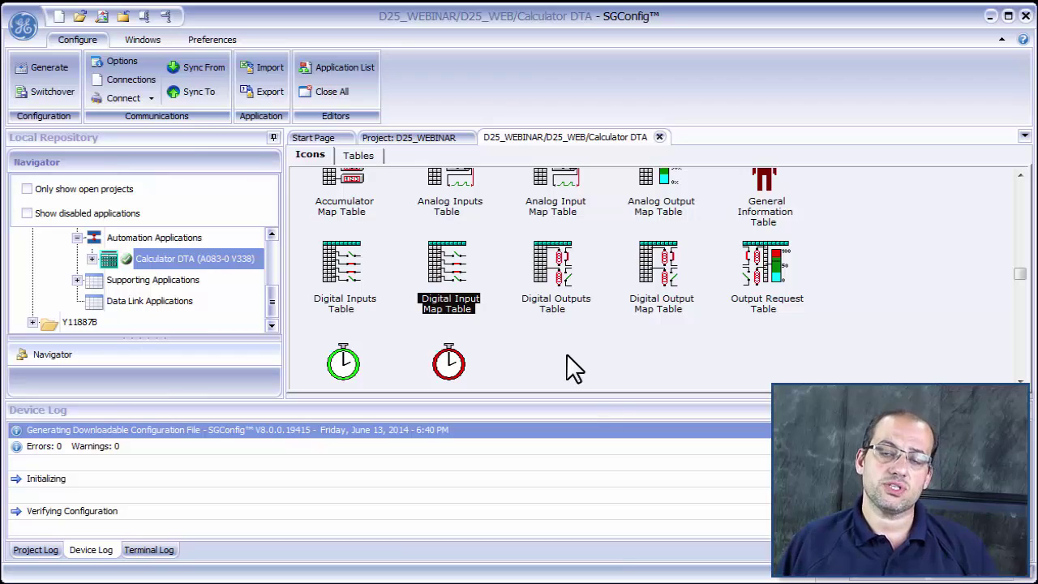
left_click(360, 267)
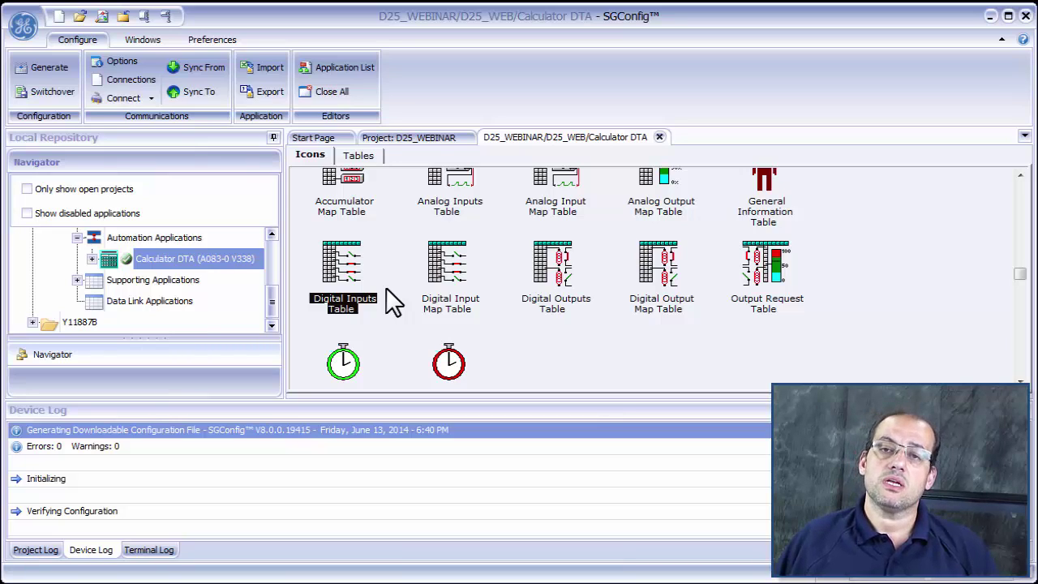
left_click(462, 276)
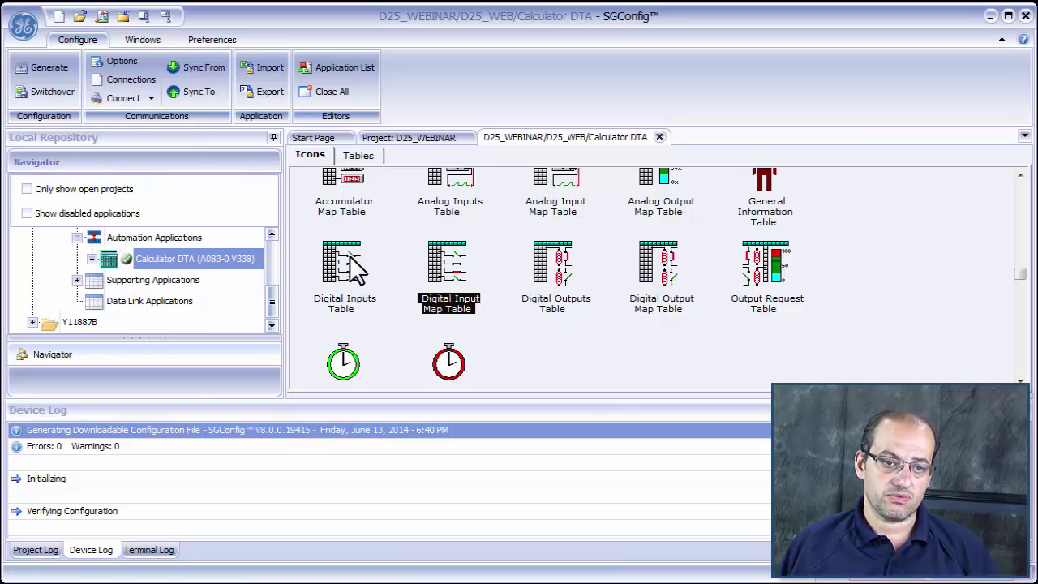
double_click(450, 266)
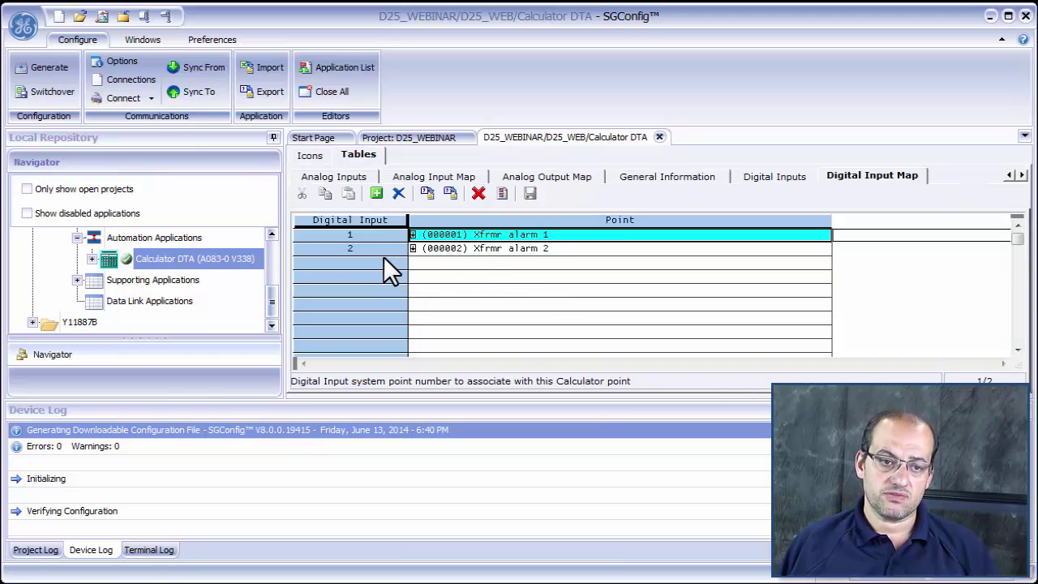
Map Digital Input Map row 3 to (000003) Xfrmr alarm 3, then switch to the guide.
left_click(491, 249)
key("Up")
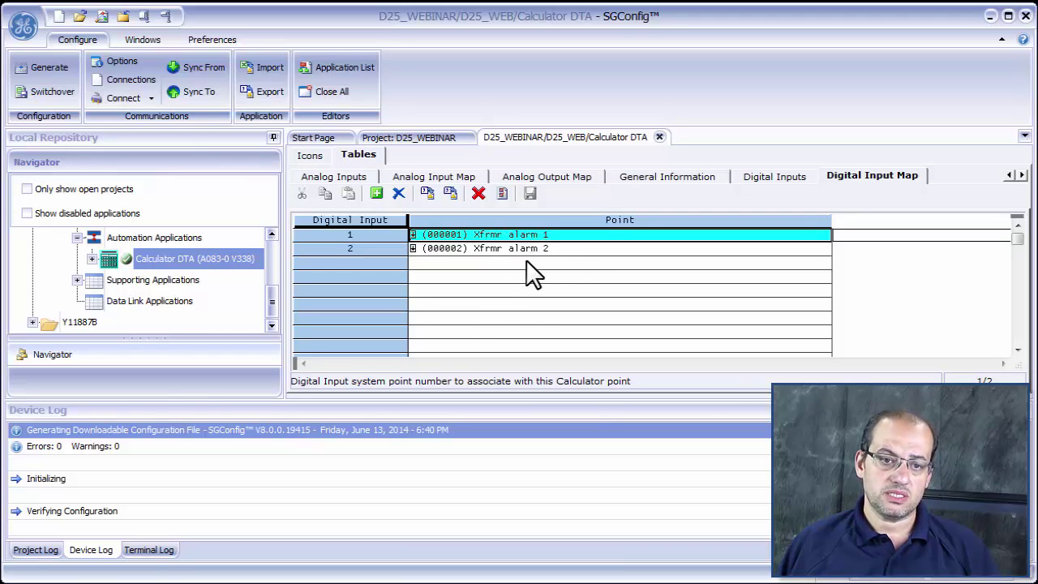
double_click(526, 263)
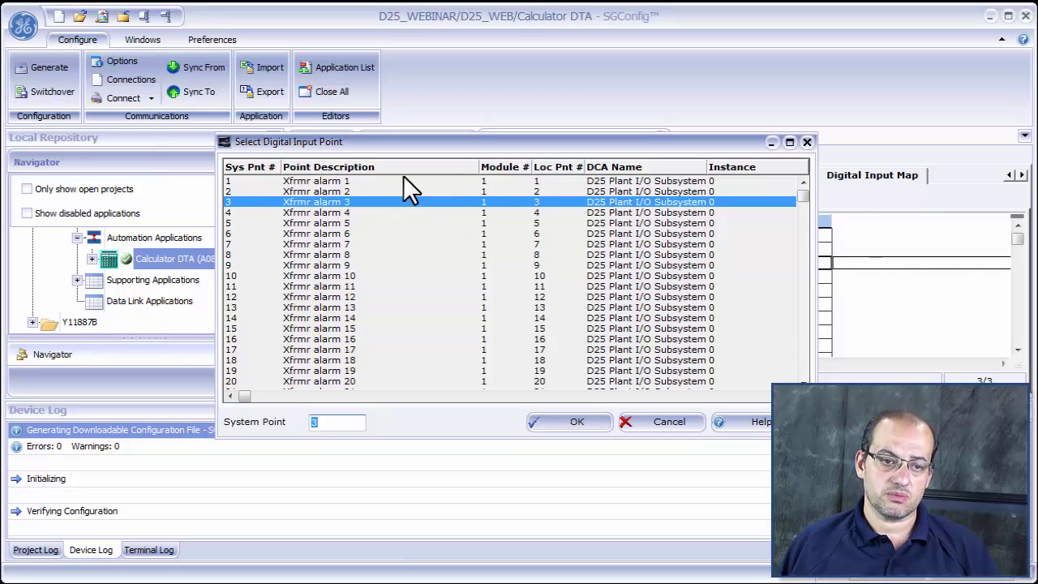
left_click(648, 419)
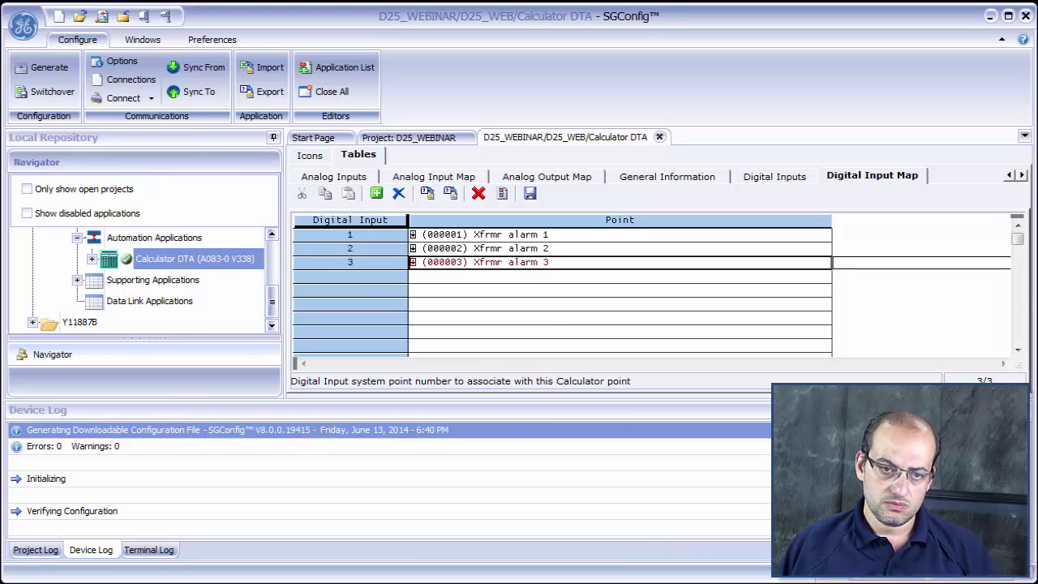
key("alt+Tab")
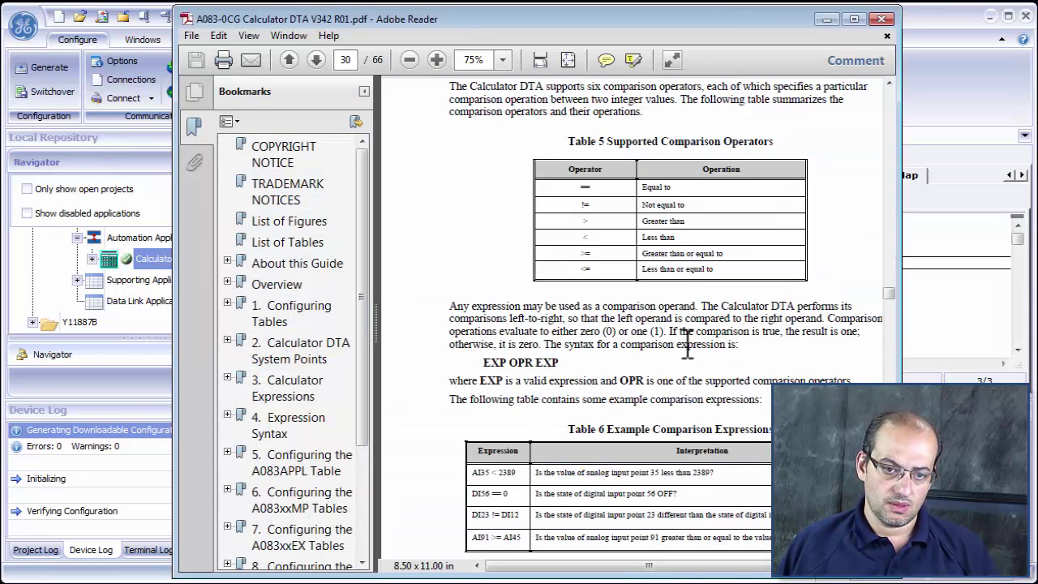
Highlight DI as the Digital Input symbol in the guide's Table 4, then minimize Reader.
scroll(688, 345, "up", 15)
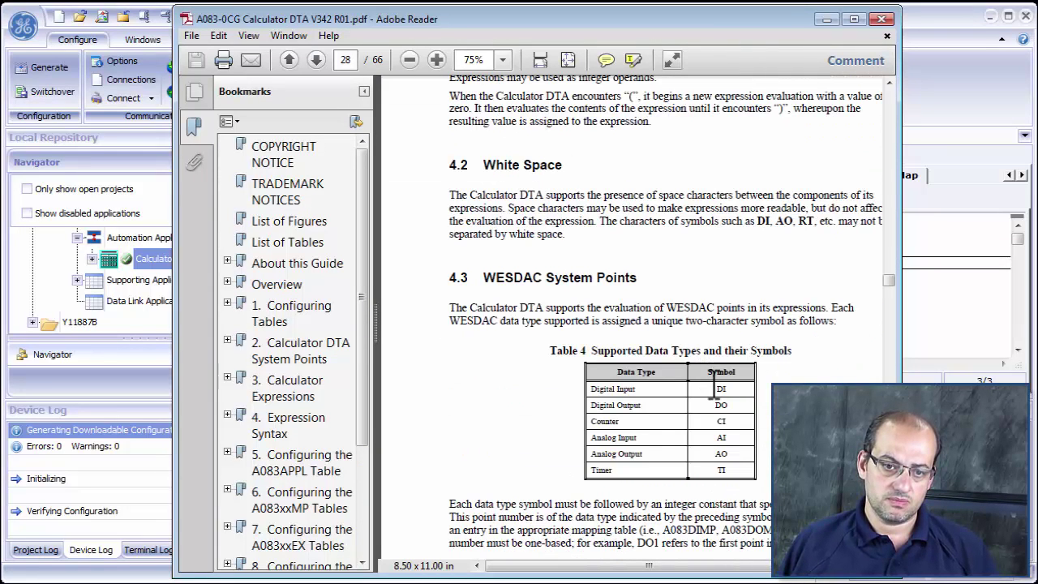
left_click_drag(712, 382, 732, 392)
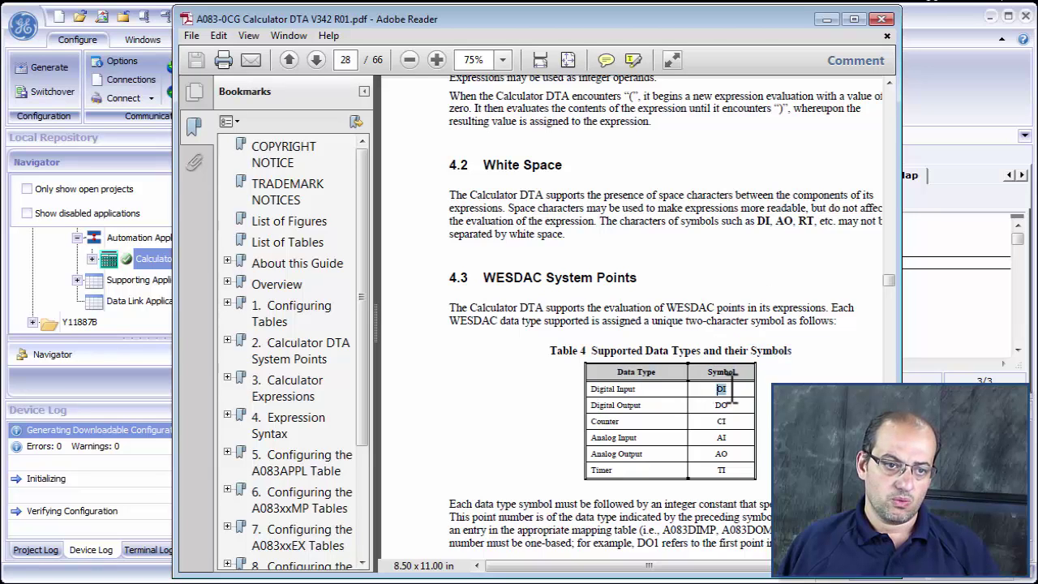
left_click(827, 18)
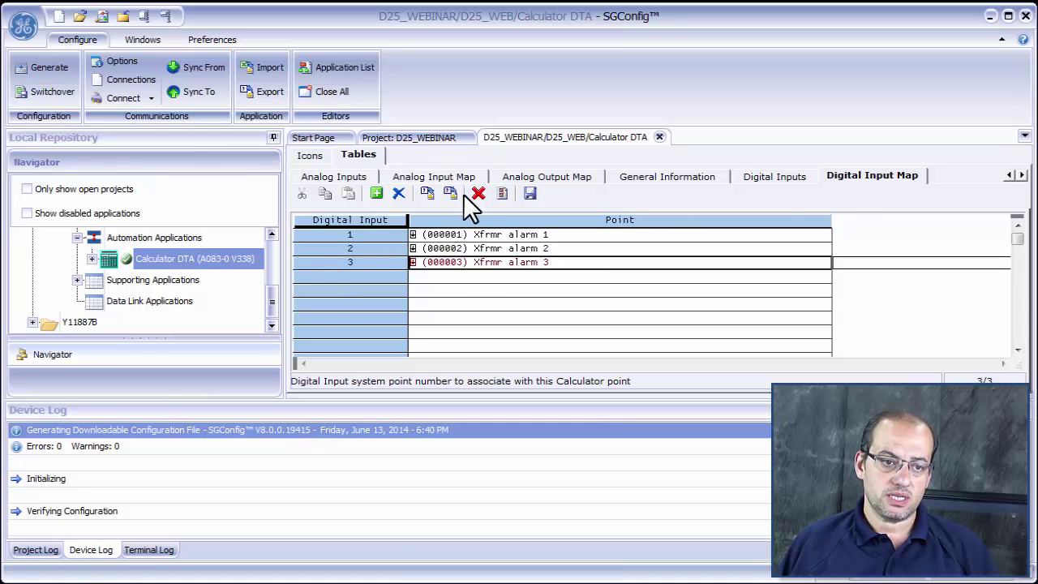
Show the Digital Inputs table with expression DI1&&DI2, then switch back to the guide.
left_click(772, 176)
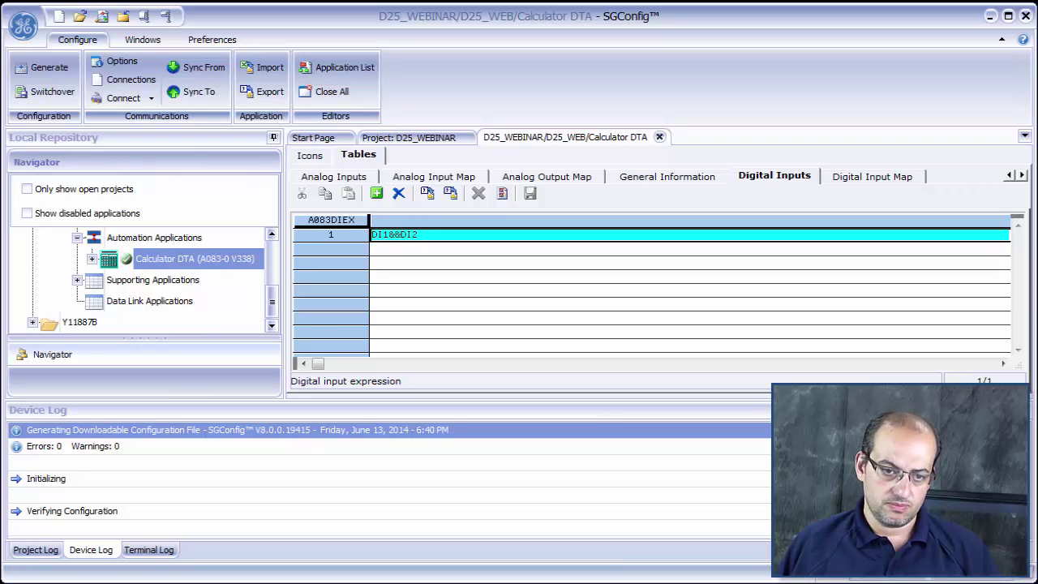
key("alt+Tab")
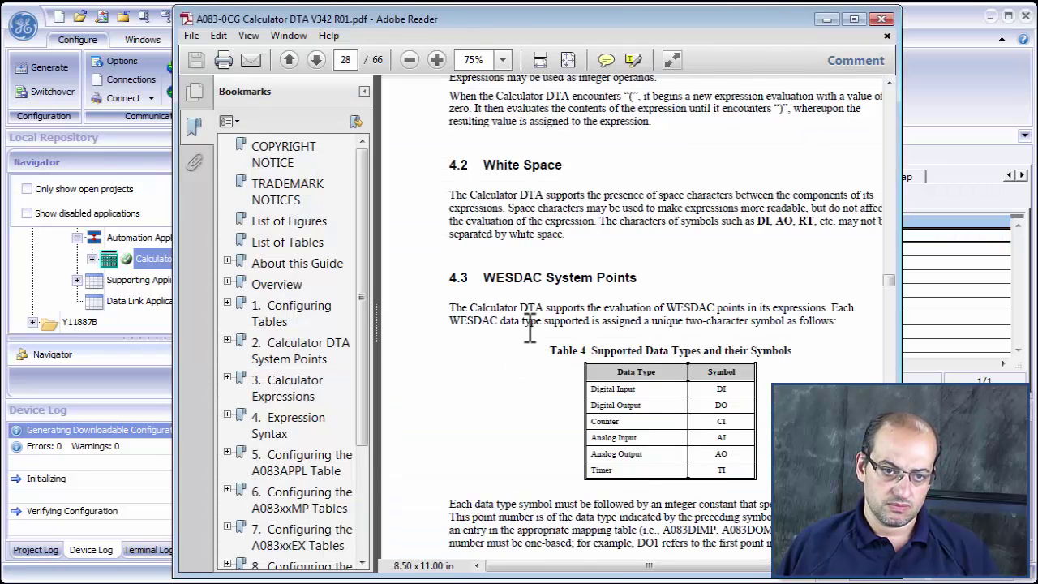
Browse the guide's operator sections, ending on page 16's Configuring Tables list.
scroll(530, 327, "down", 15)
scroll(530, 327, "down", 20)
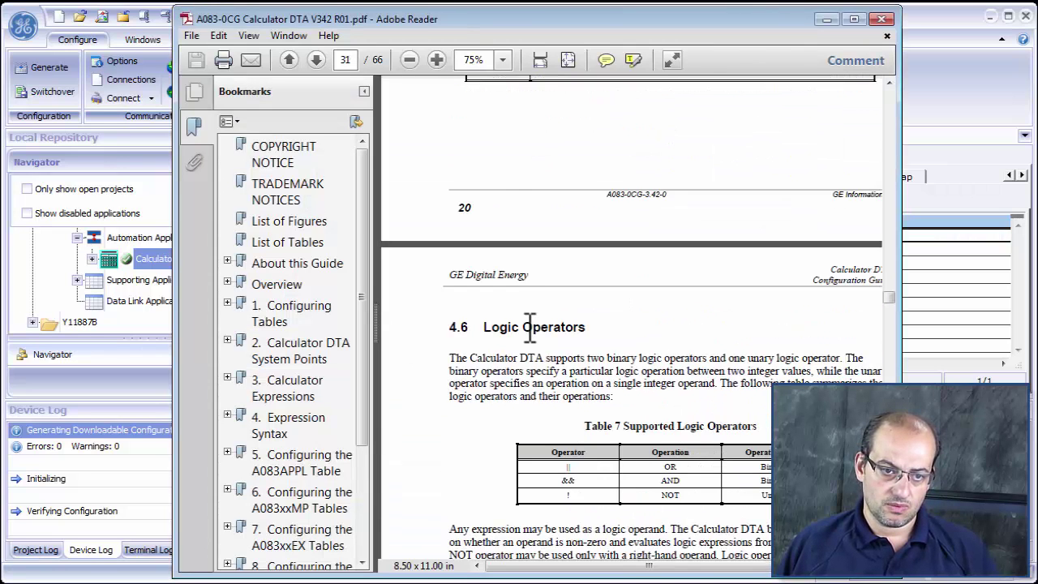
scroll(530, 327, "up", 18)
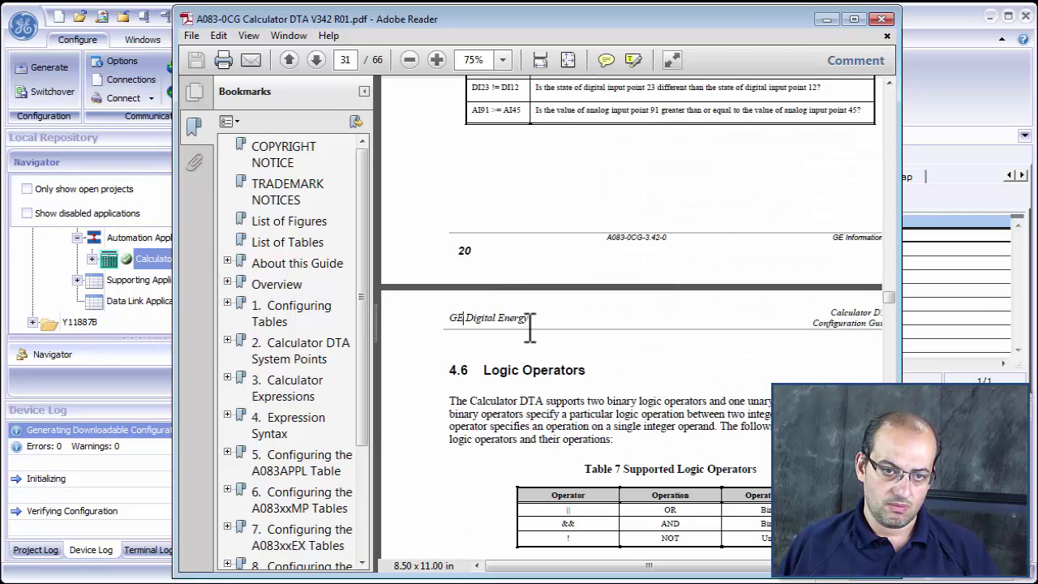
scroll(530, 327, "up", 6)
scroll(530, 327, "down", 15)
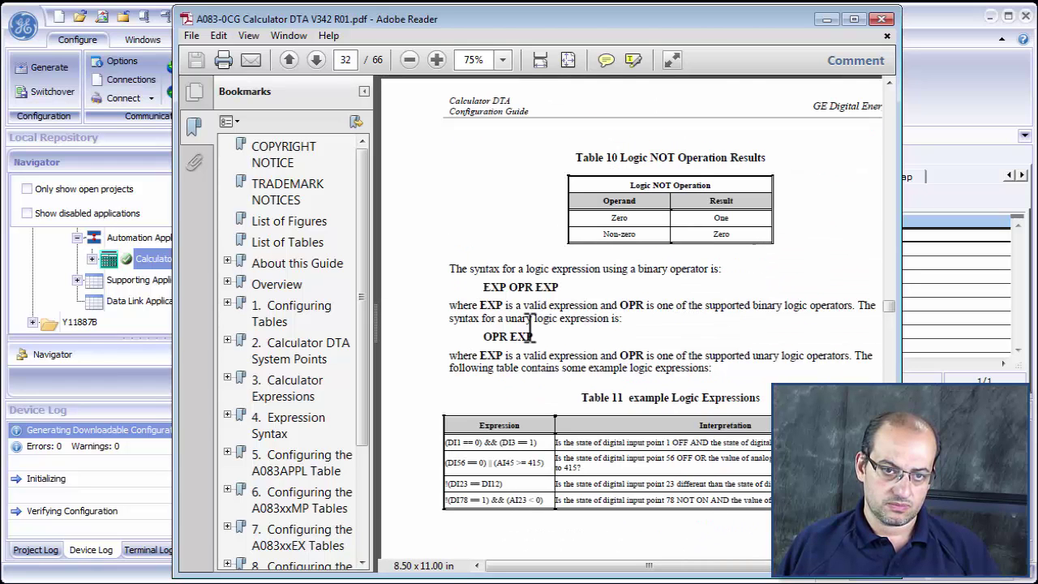
scroll(529, 327, "down", 10)
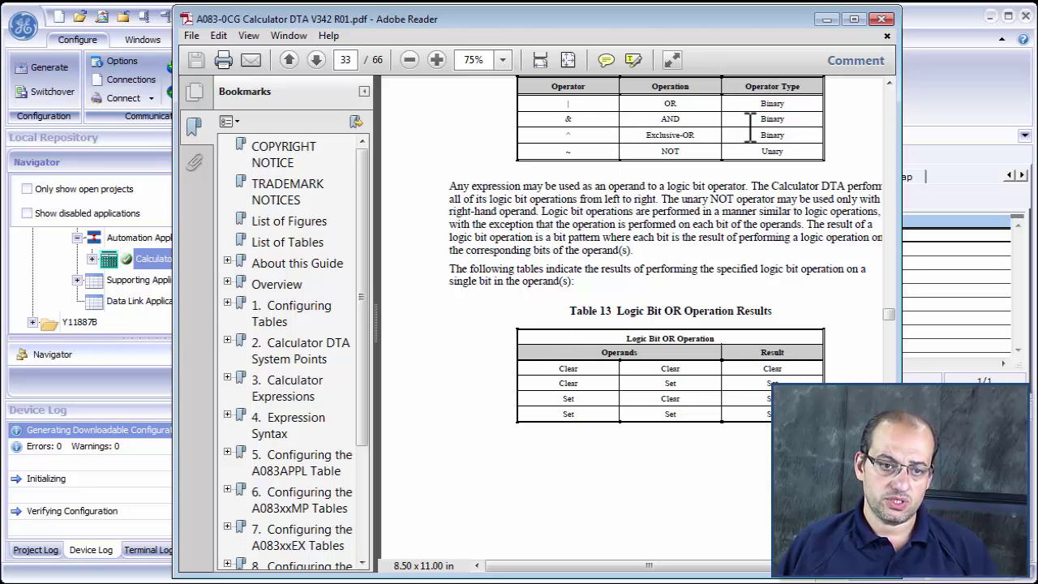
scroll(750, 126, "down", 5)
scroll(750, 126, "down", 10)
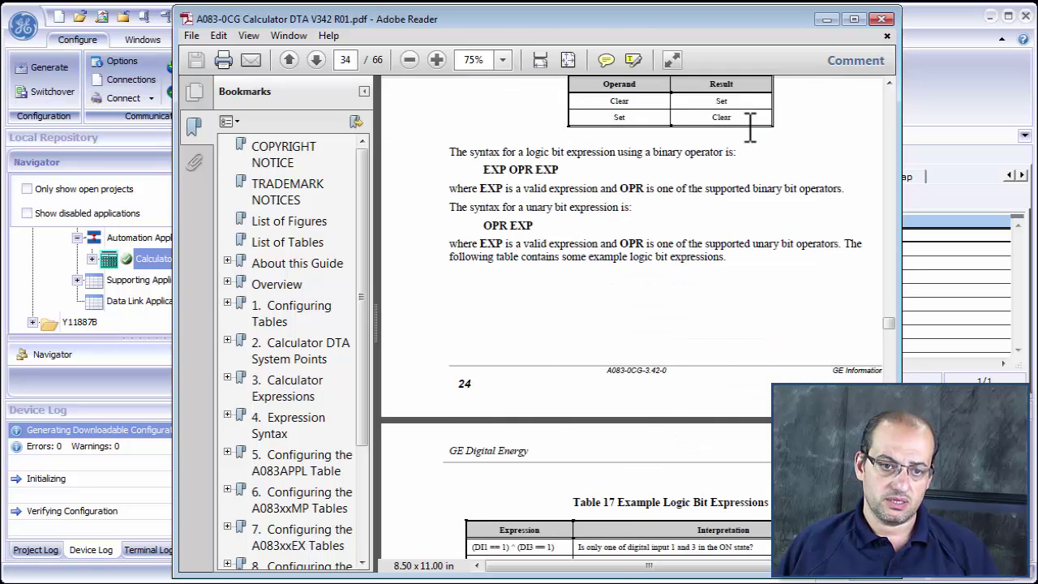
scroll(750, 129, "down", 8)
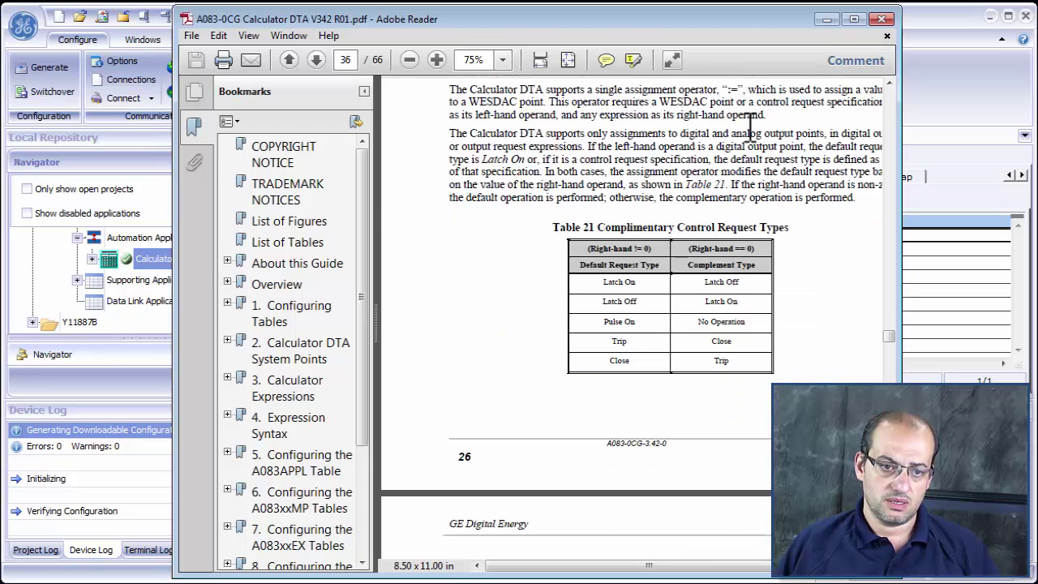
scroll(750, 127, "down", 20)
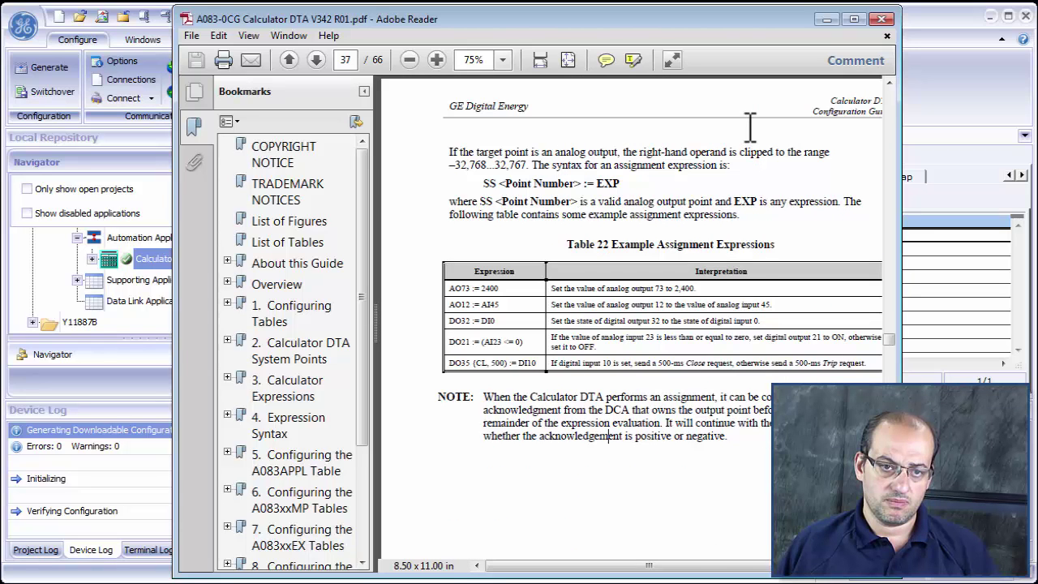
scroll(750, 126, "up", 10)
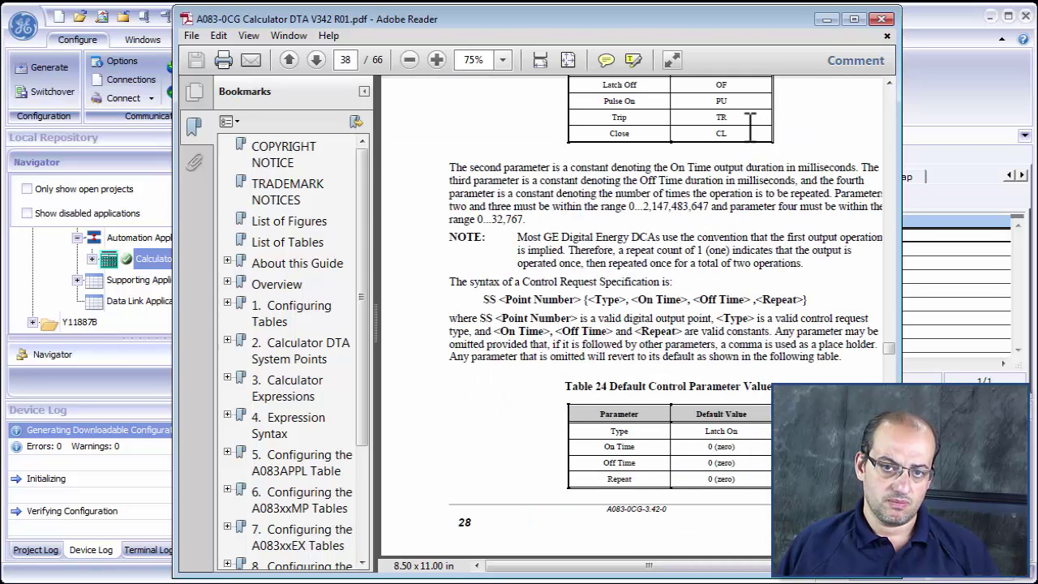
scroll(750, 127, "up", 20)
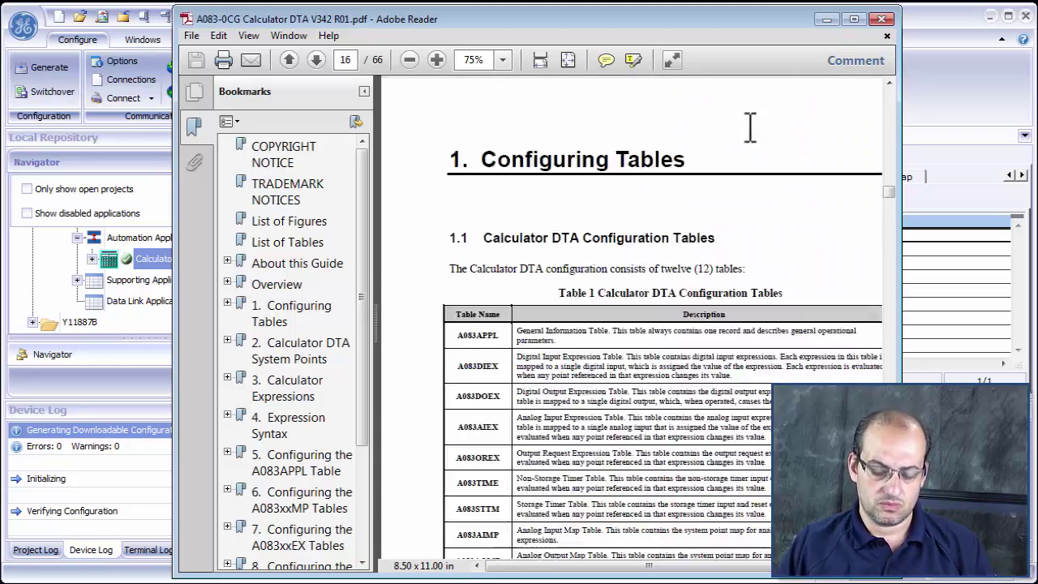
Search the guide for '&&', finding it as AND in Table 7 on page 31, then minimize Reader.
key("Home")
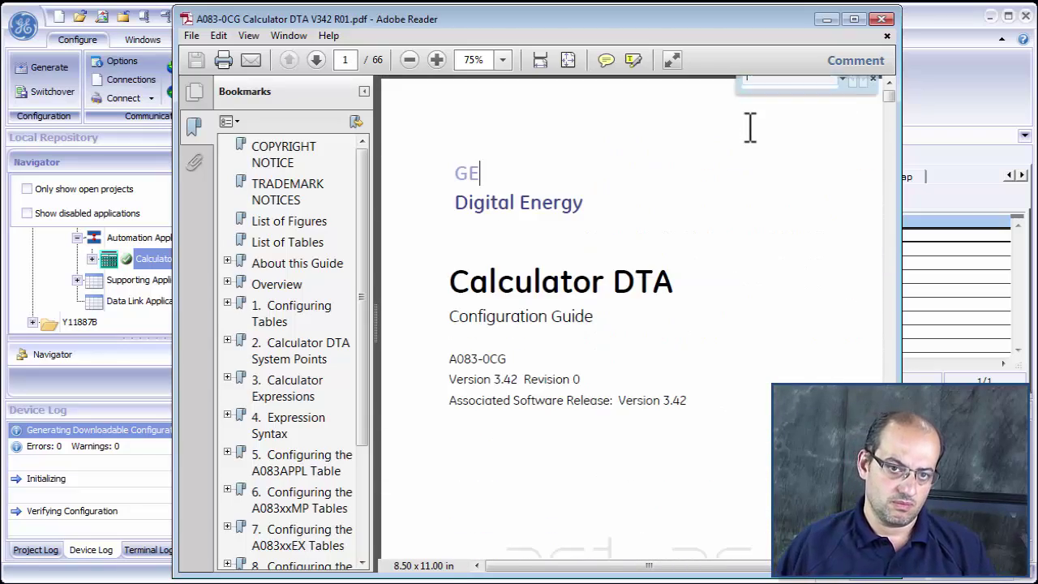
type("&&")
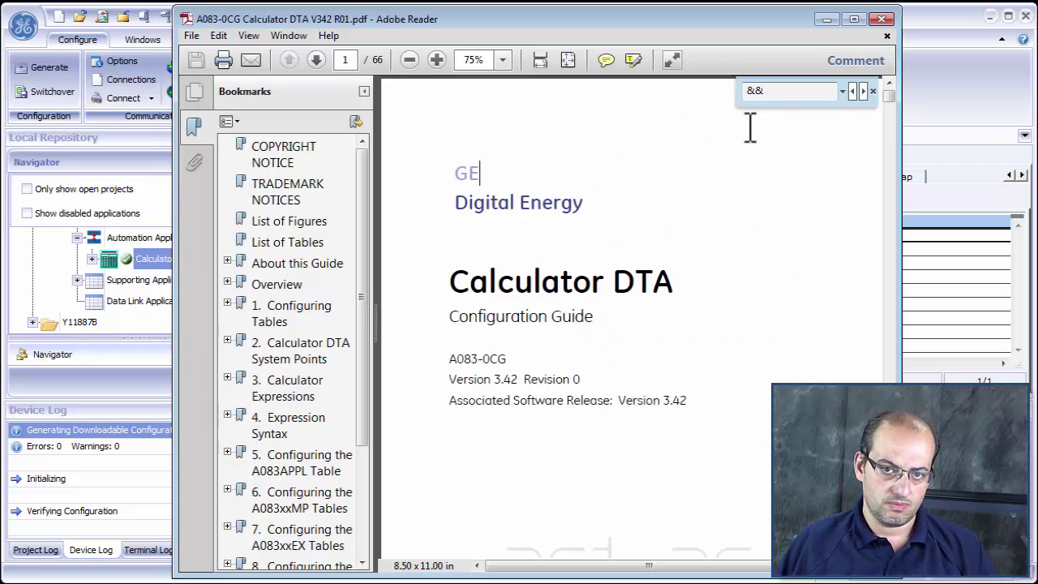
key("Return")
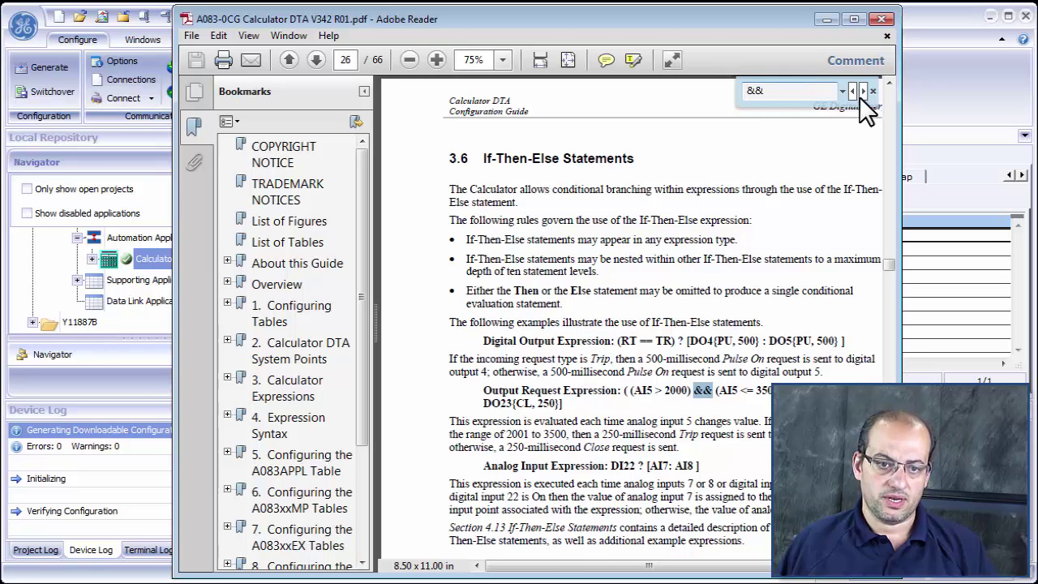
left_click(862, 91)
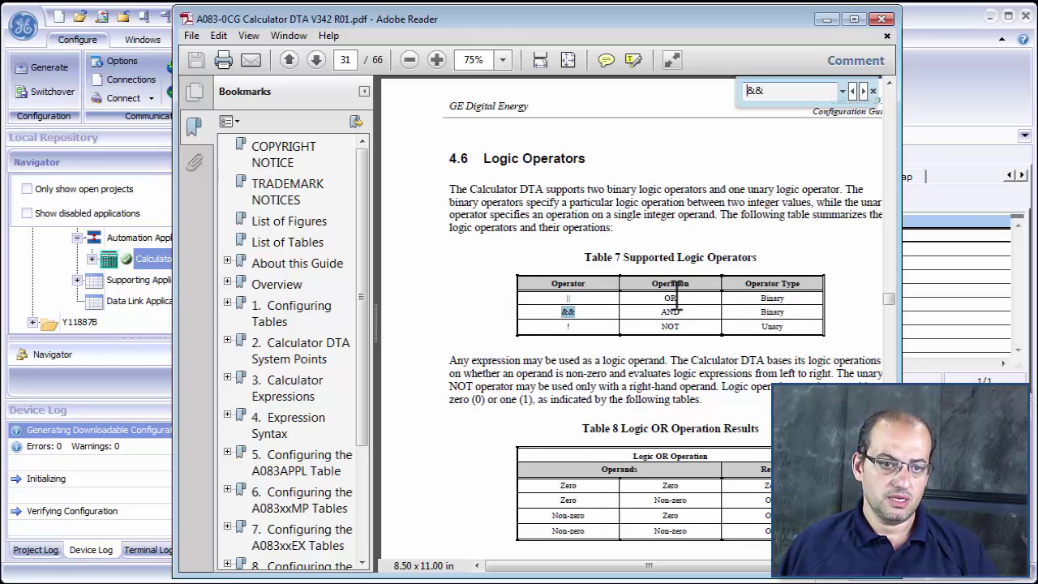
left_click(827, 19)
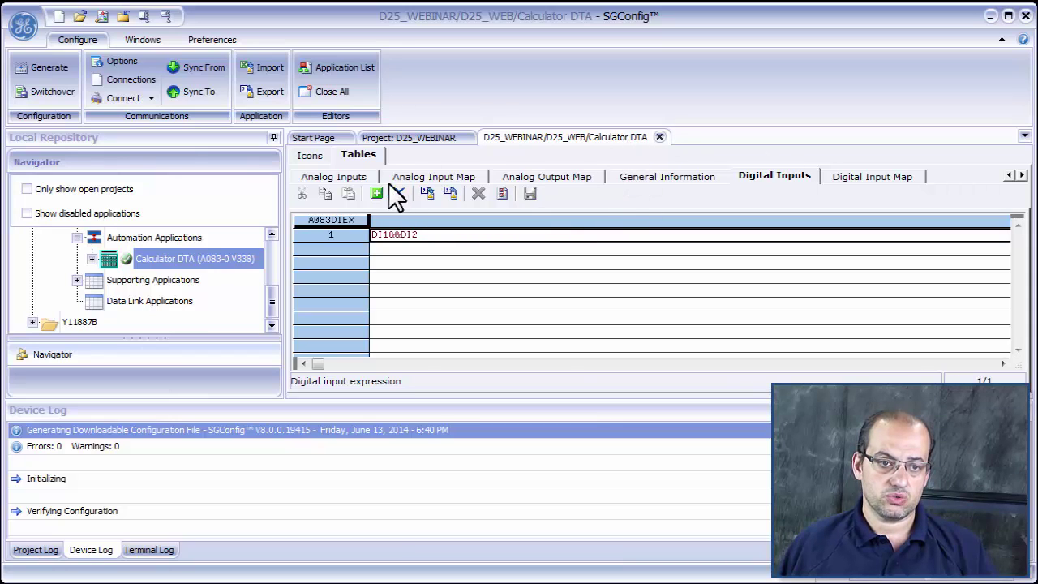
Close the Calculator DTA editor and open the D25 device's System Point Database application.
left_click(659, 137)
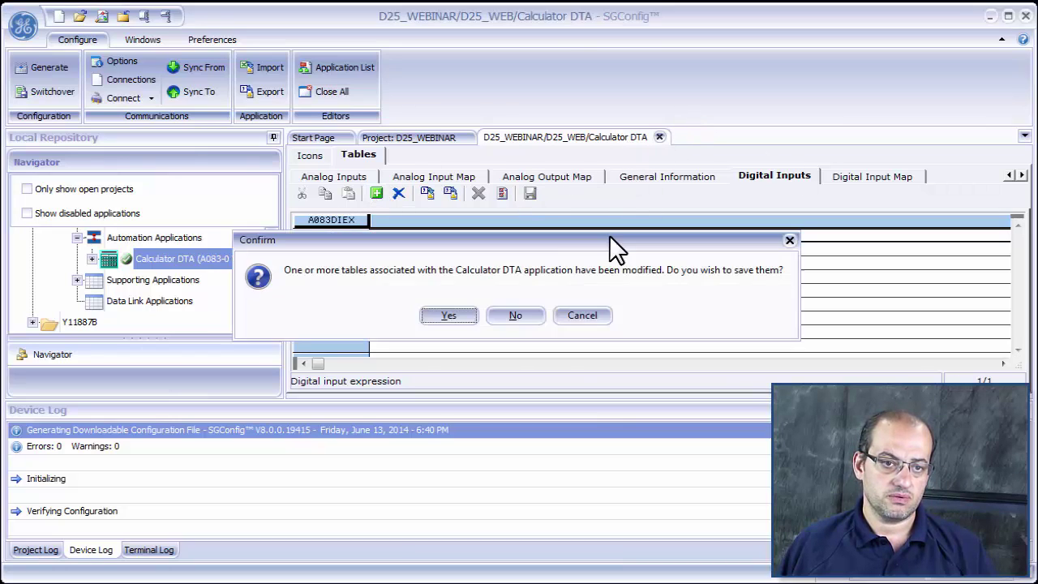
left_click(569, 311)
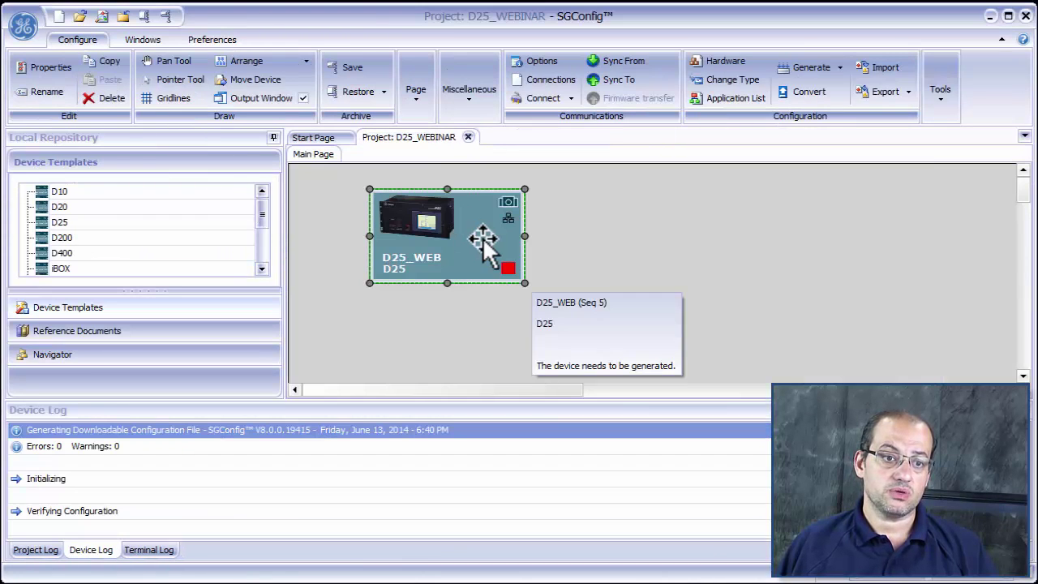
double_click(483, 238)
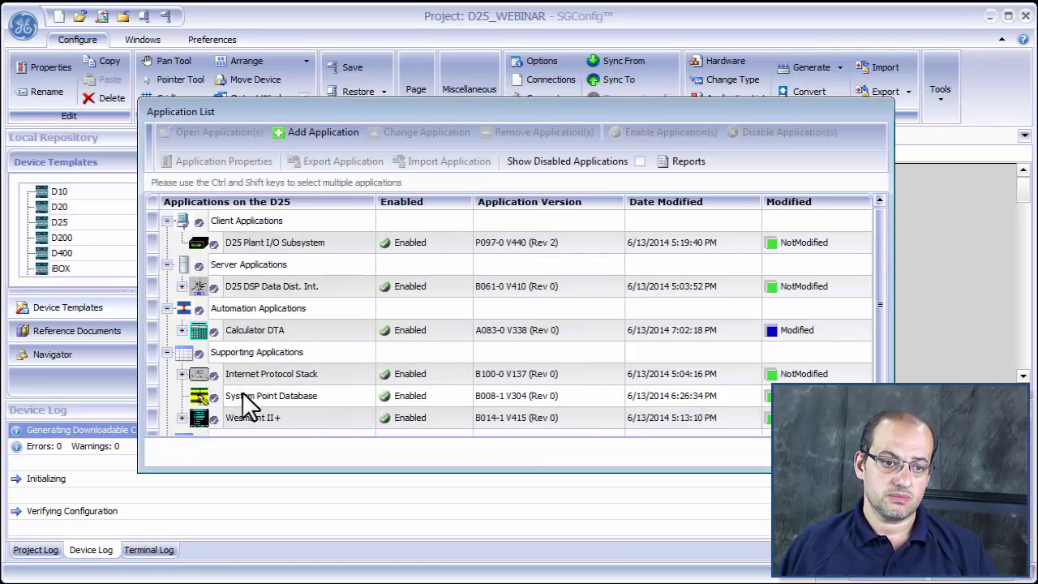
left_click(242, 394)
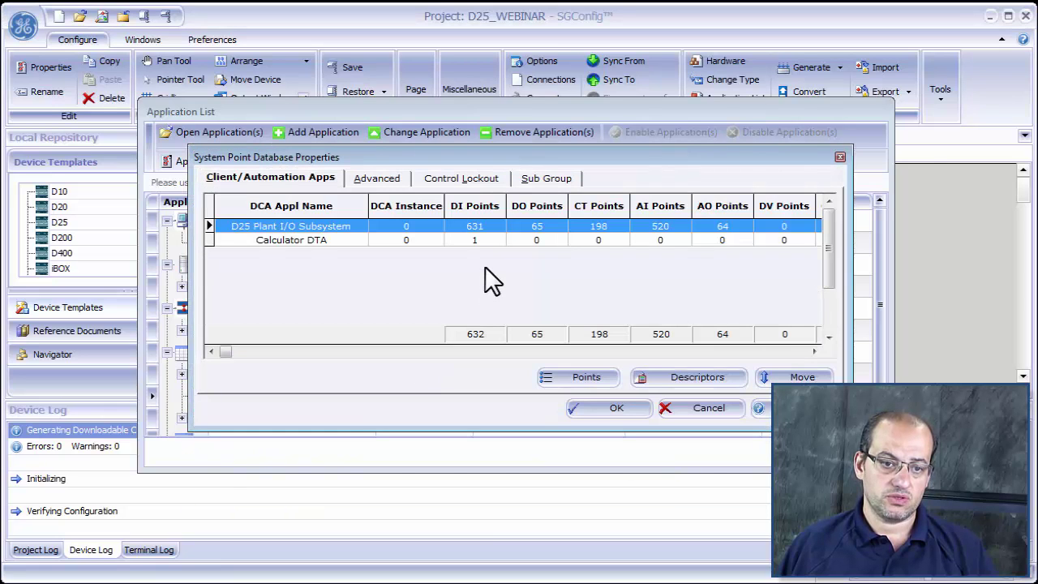
Check Calculator DTA's point counts and its DI1 && DI2 point description, then confirm the settings.
left_click(344, 240)
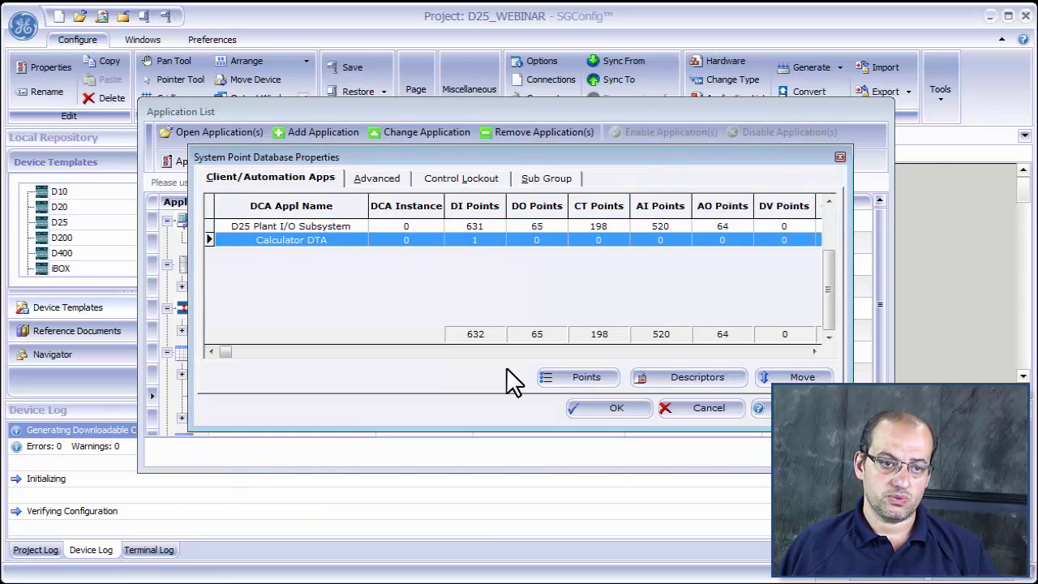
left_click(548, 381)
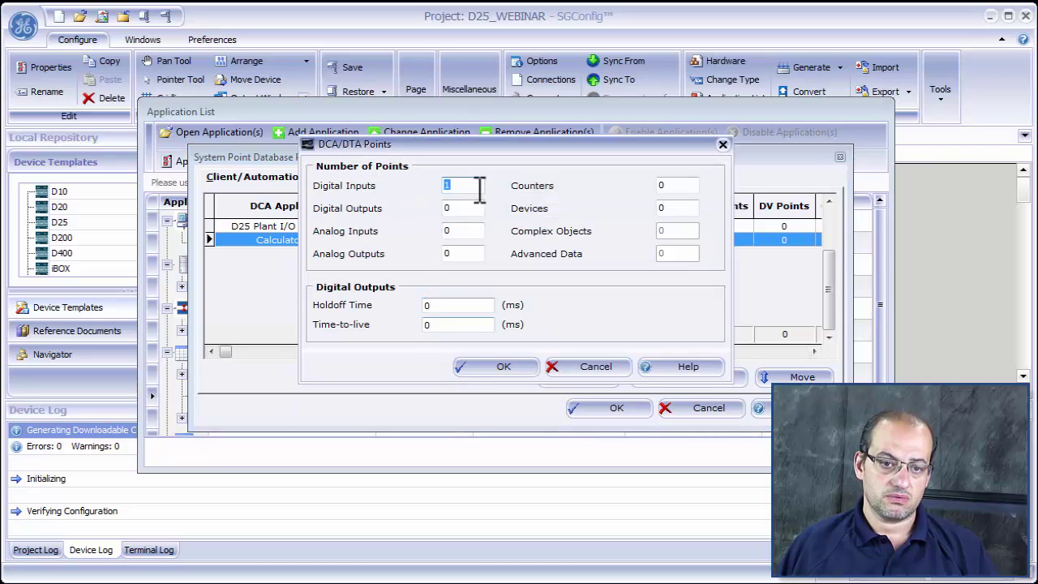
left_click(498, 366)
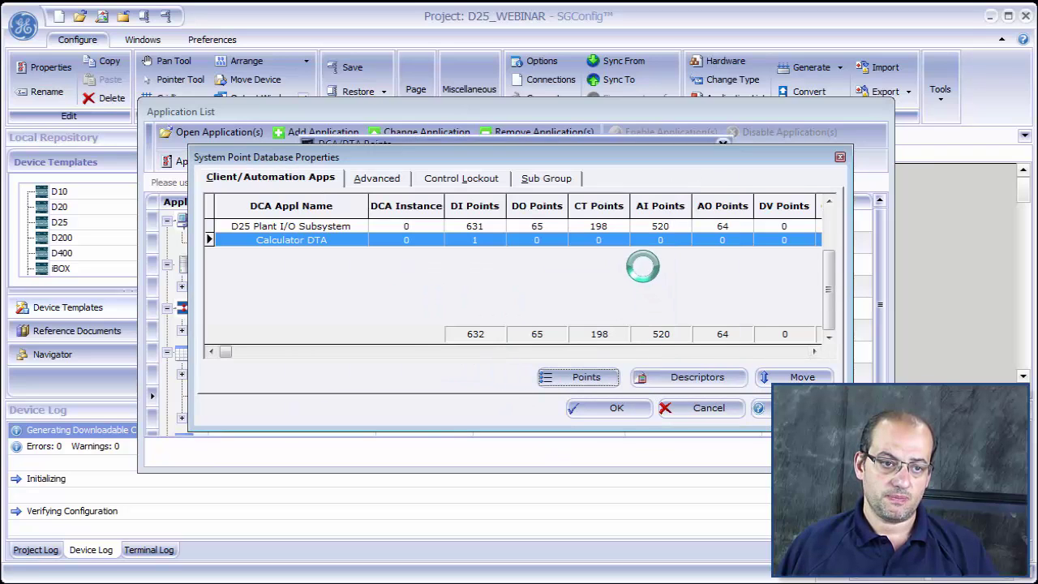
left_click(687, 381)
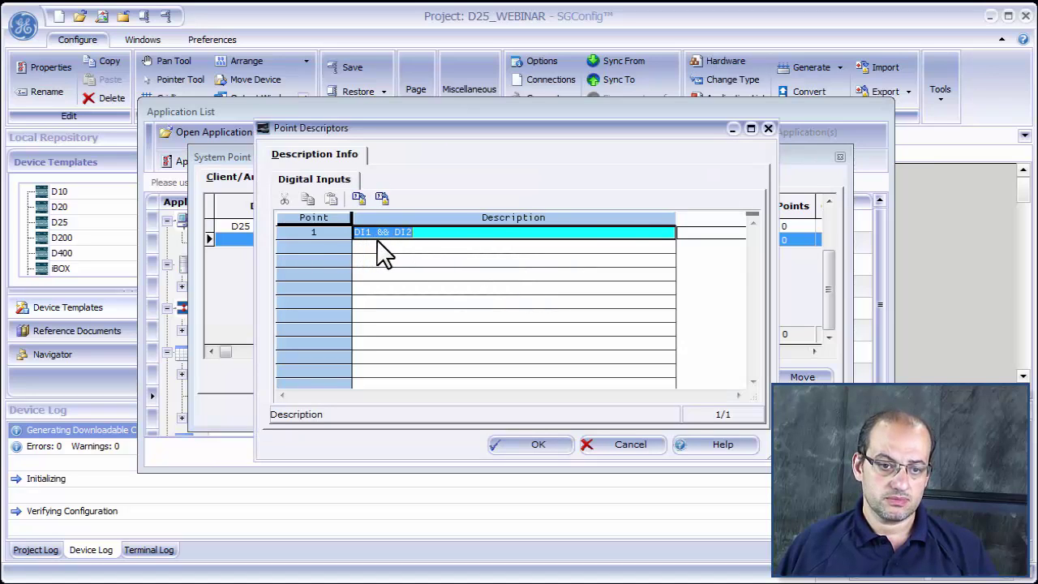
left_click(544, 446)
left_click(616, 408)
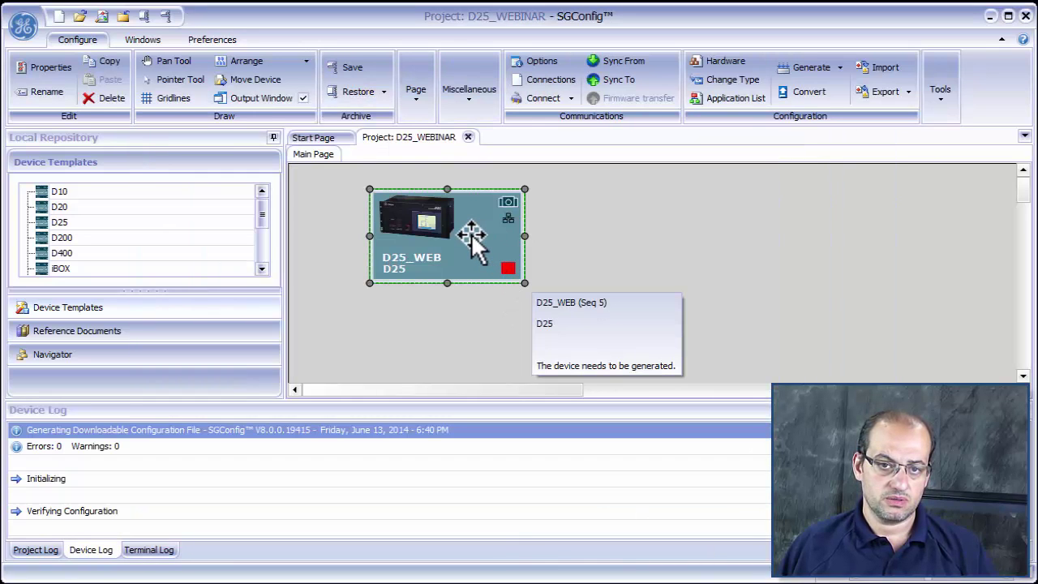
Generate the D25_WEB device's downloadable configuration file, completing with 0 errors and 0 warnings.
right_click(474, 236)
mouse_move(531, 305)
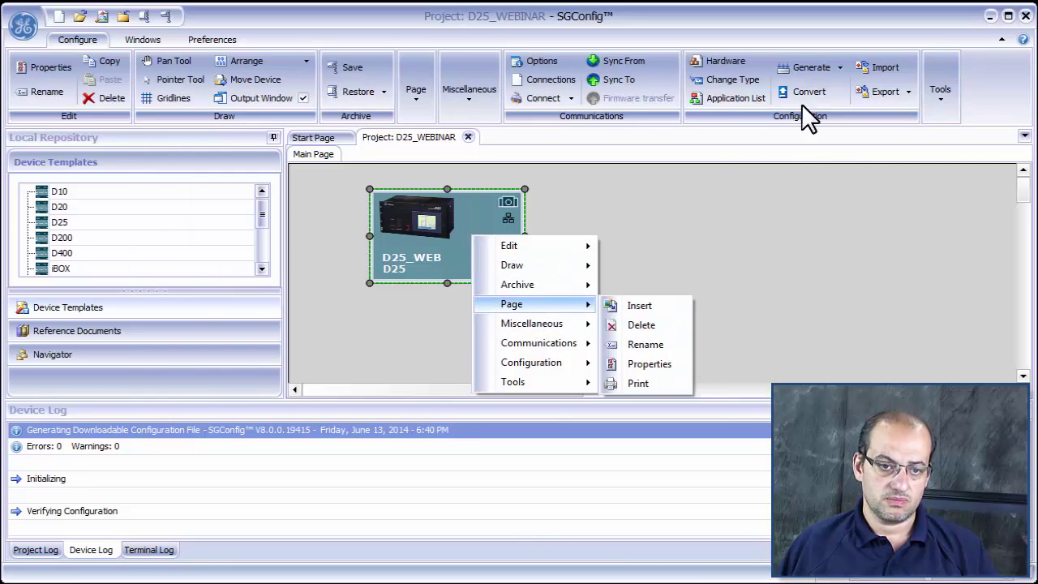
left_click(811, 67)
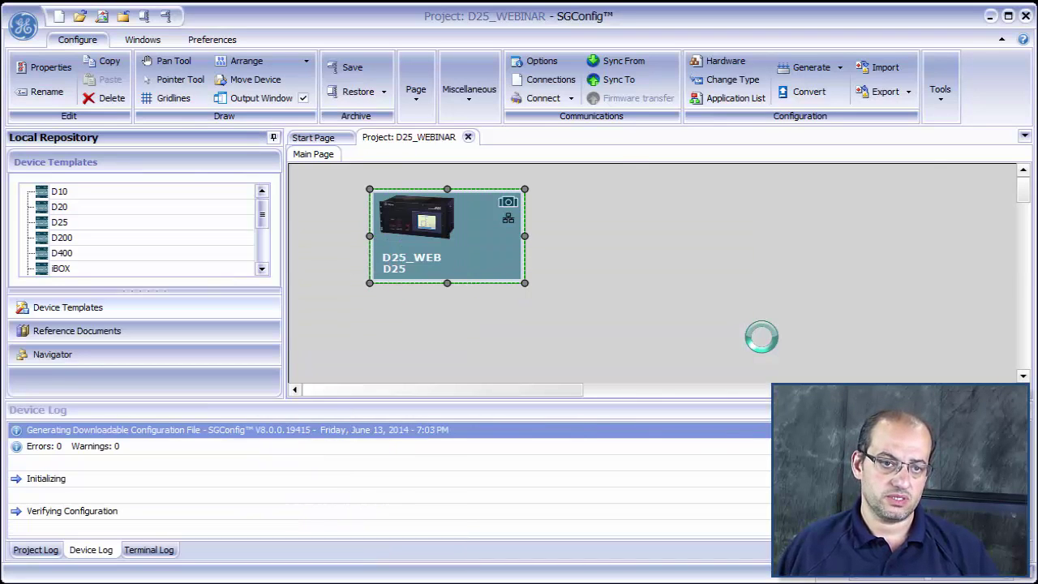
left_click(529, 97)
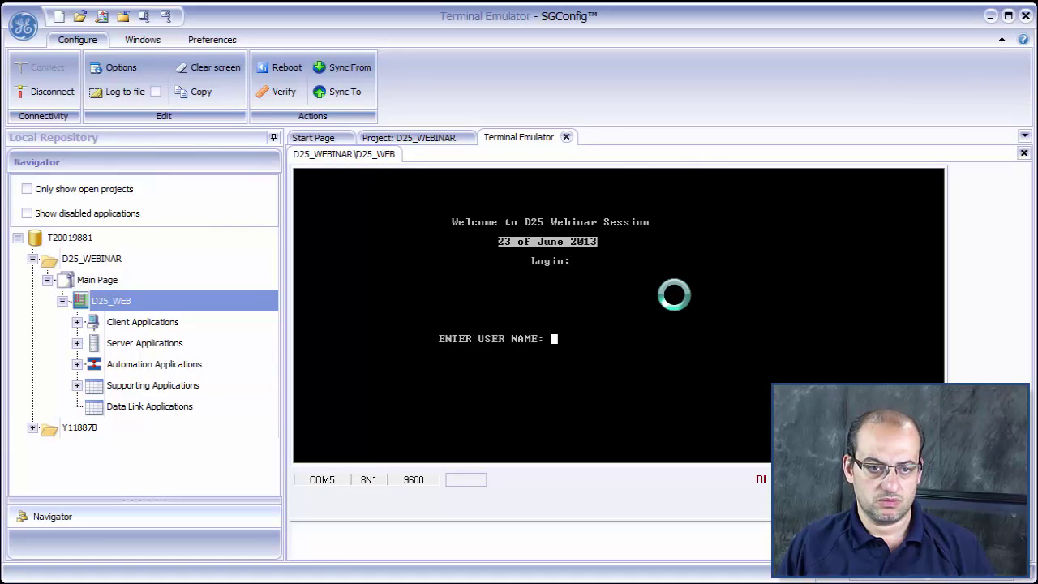
Log into the D25 terminal with the user name and password.
type("west")
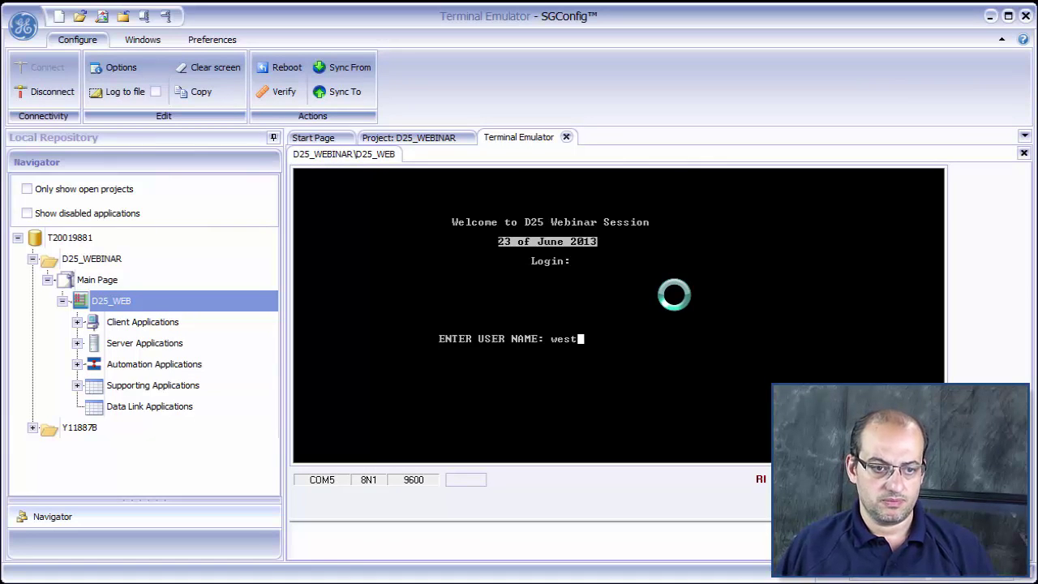
type("ronic")
key("Return")
type("**")
key("Return")
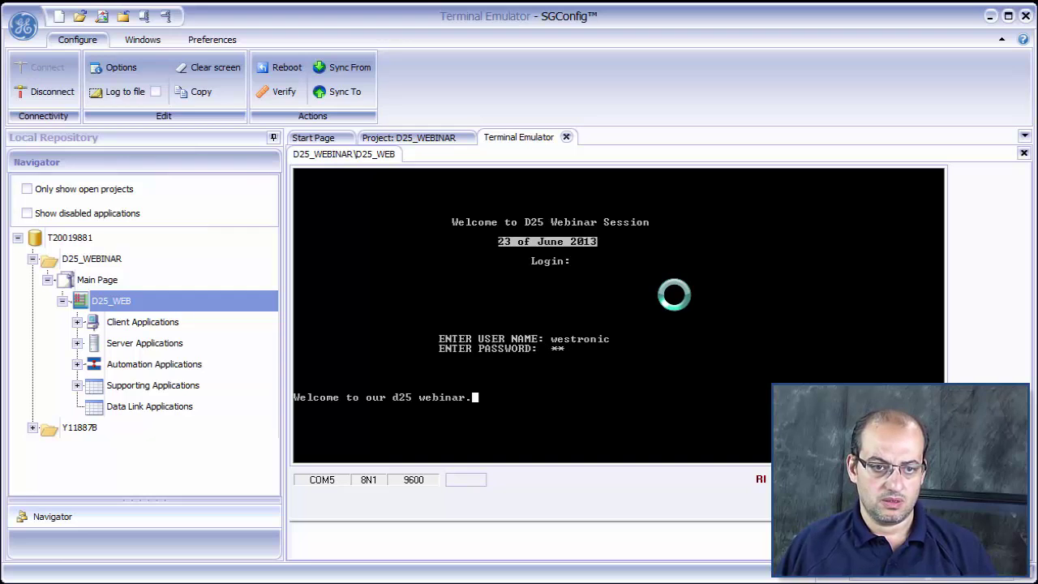
Go to System Functions > 68K Monitor and run 'baud 38400' to change the device's baud rate.
key("Down")
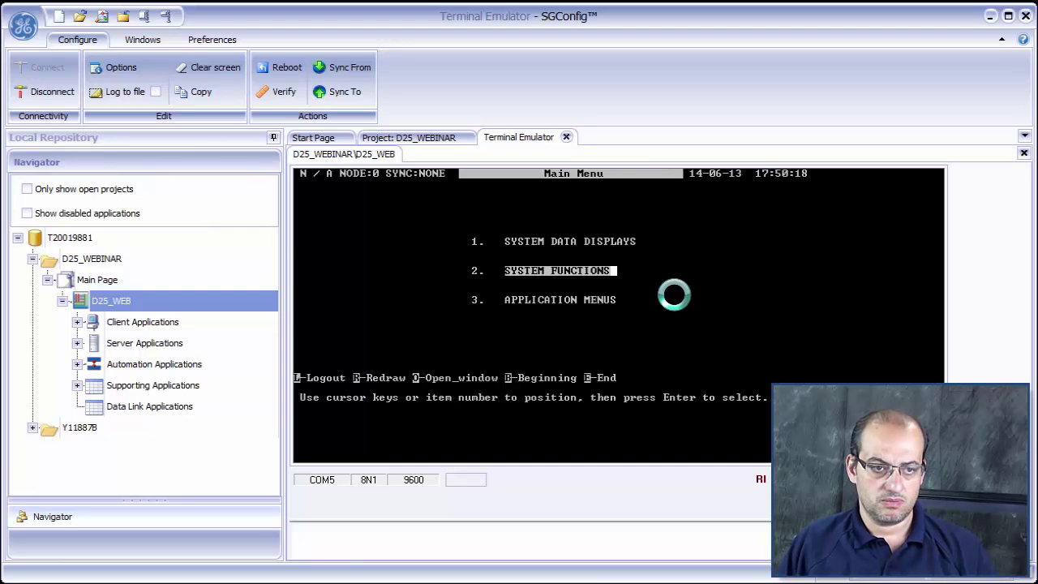
key("Return")
key("Down")
key("Down")
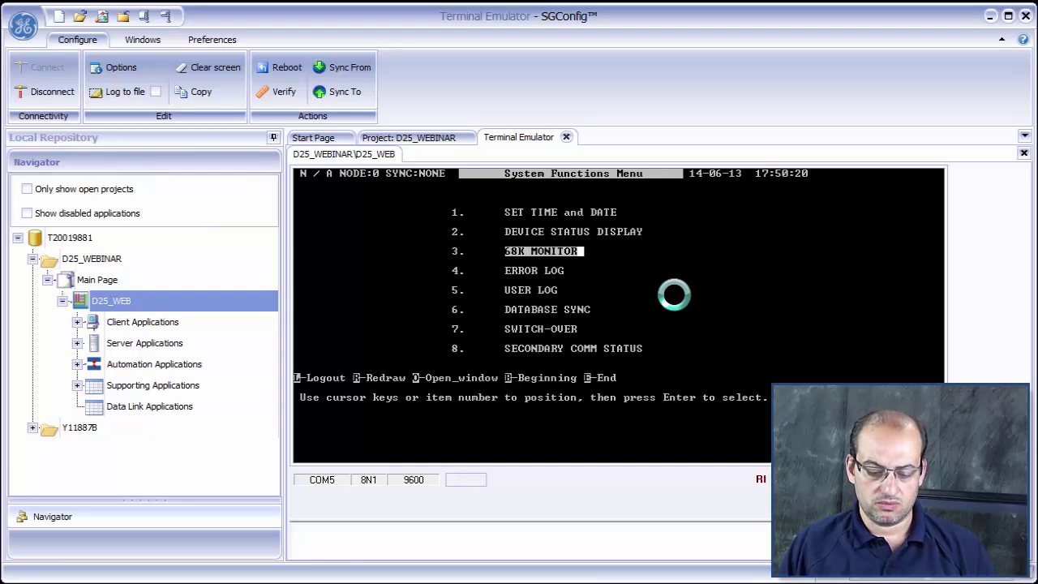
key("Return")
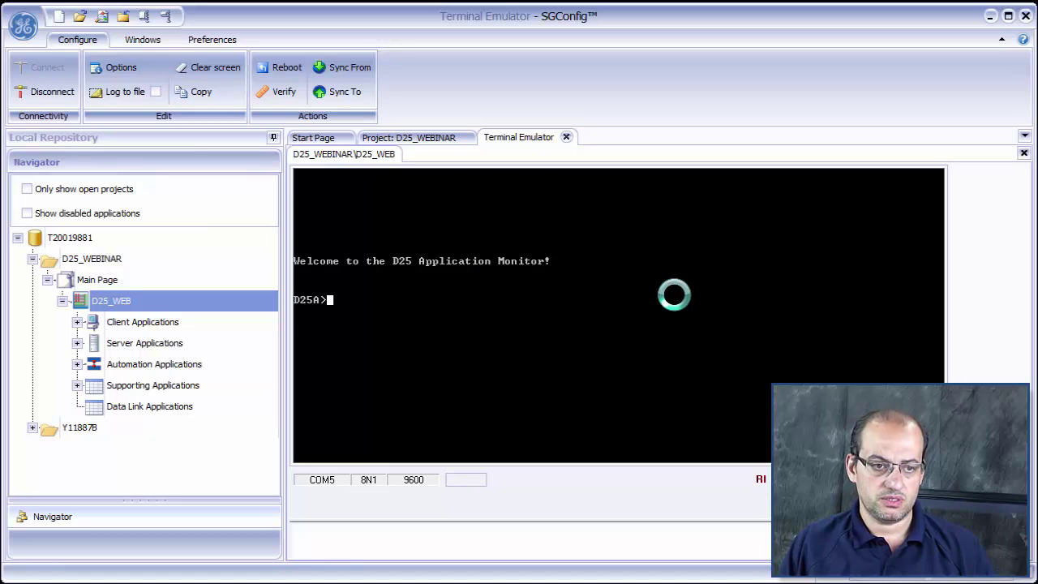
type("baud 3")
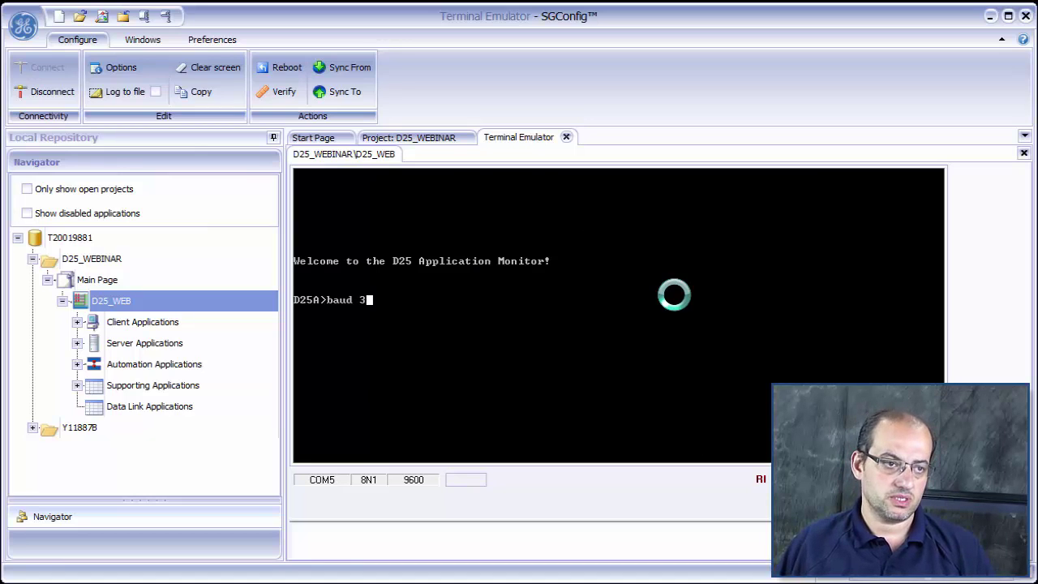
type("8400")
key("Return")
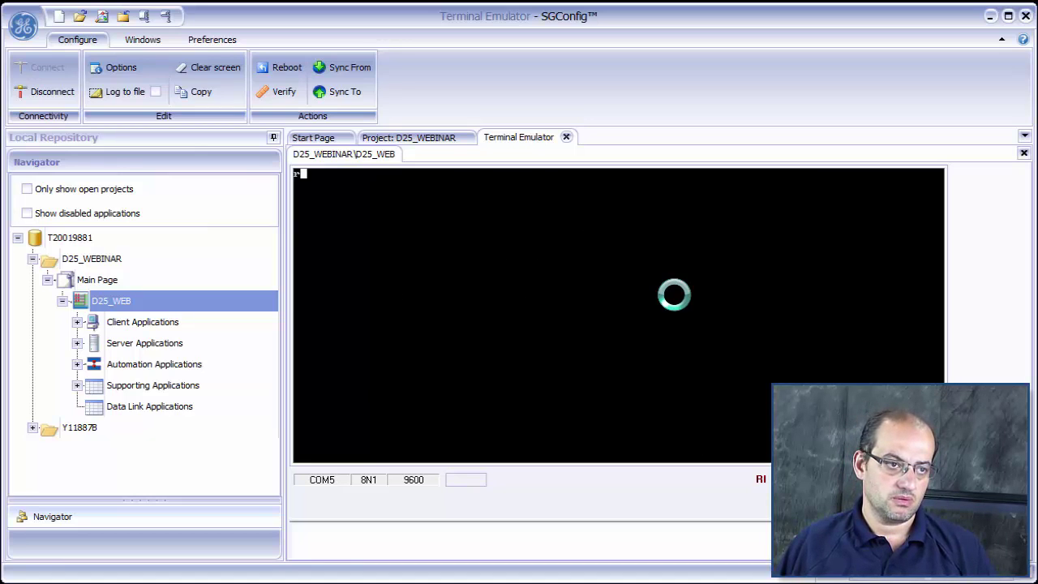
Set the terminal emulator's port baud rate to 38400 and reconnect to the D25.
left_click(41, 92)
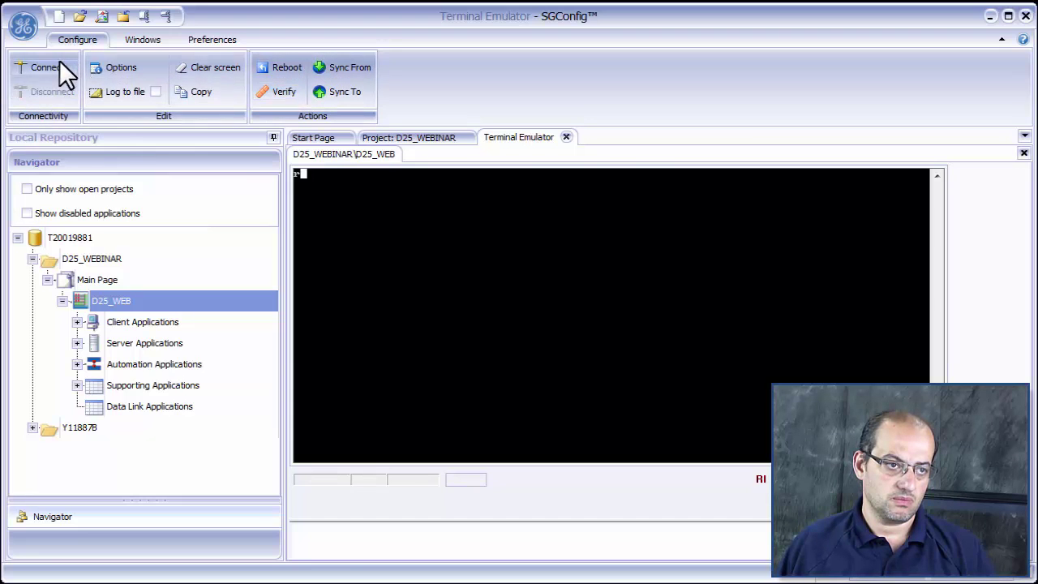
left_click(51, 68)
left_click(46, 92)
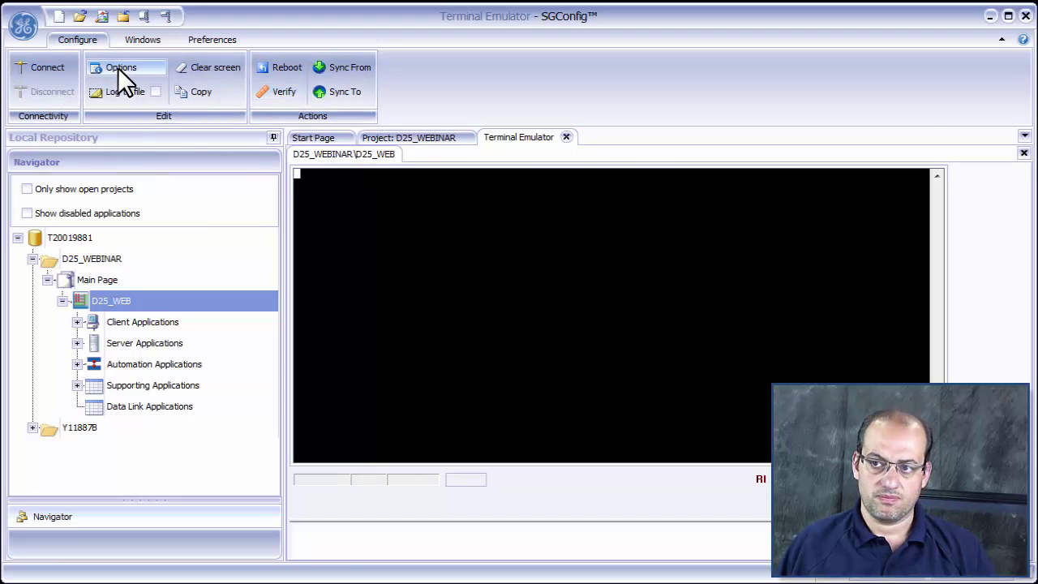
left_click(119, 69)
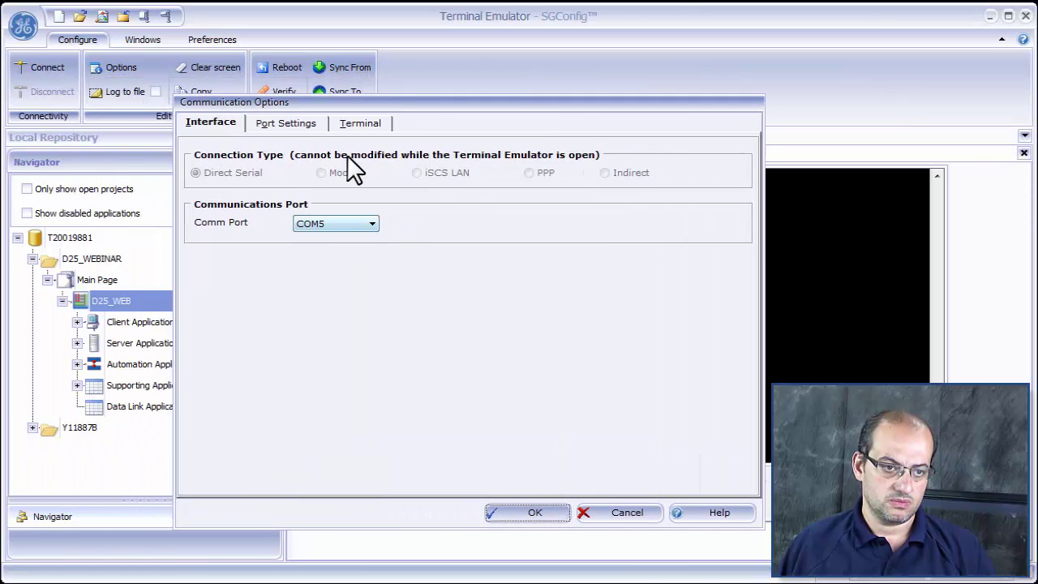
left_click(282, 123)
left_click(329, 177)
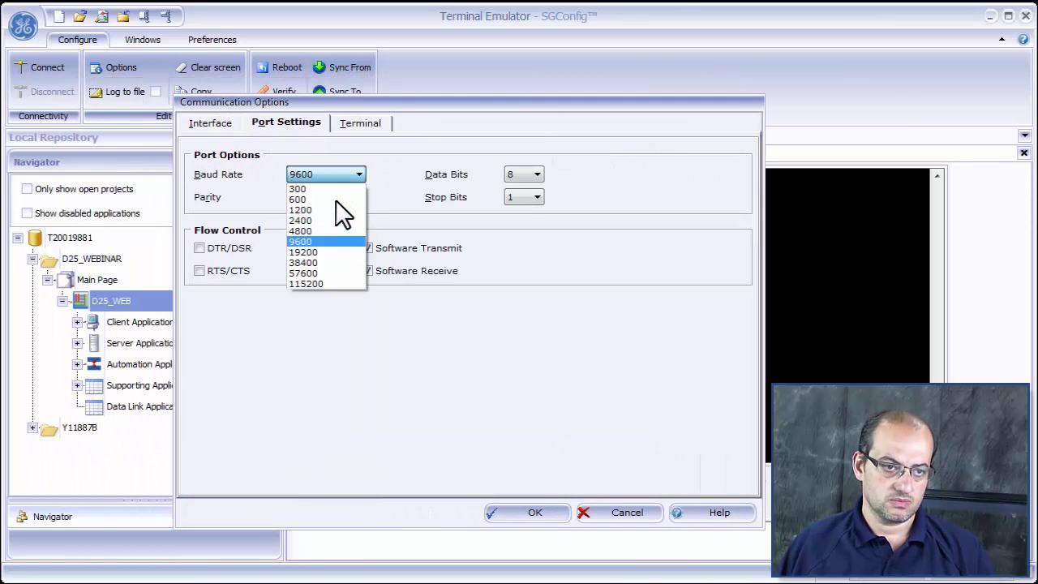
left_click(321, 263)
left_click(535, 513)
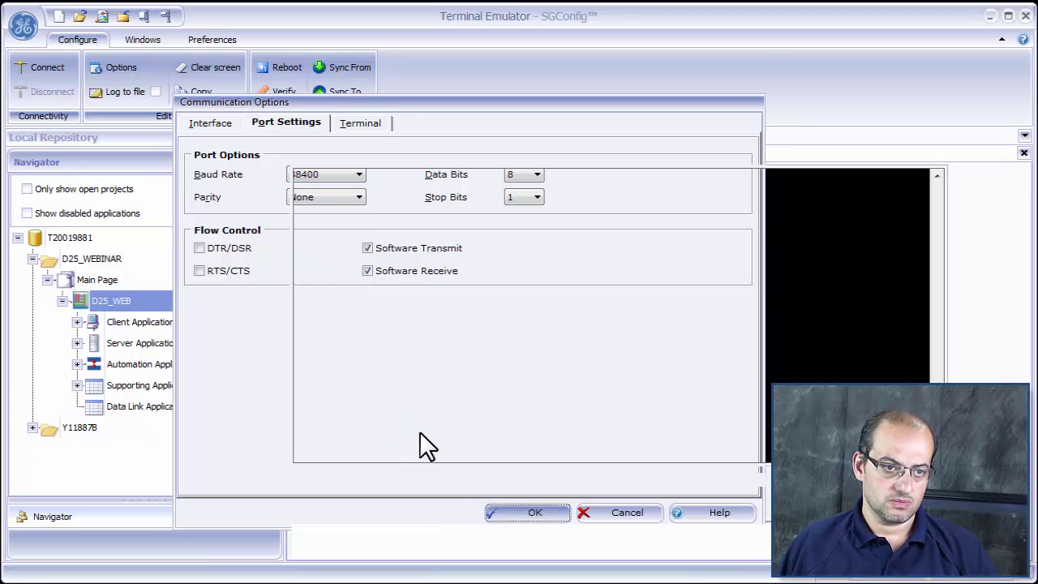
left_click(36, 65)
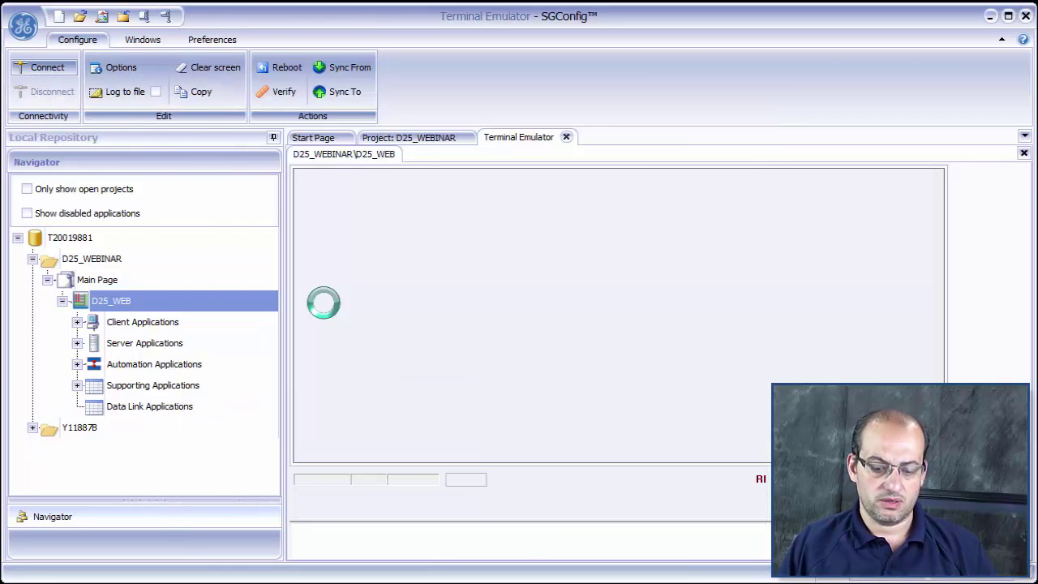
Bring up the D25A> prompt and download the configuration until it reports success.
key("Return")
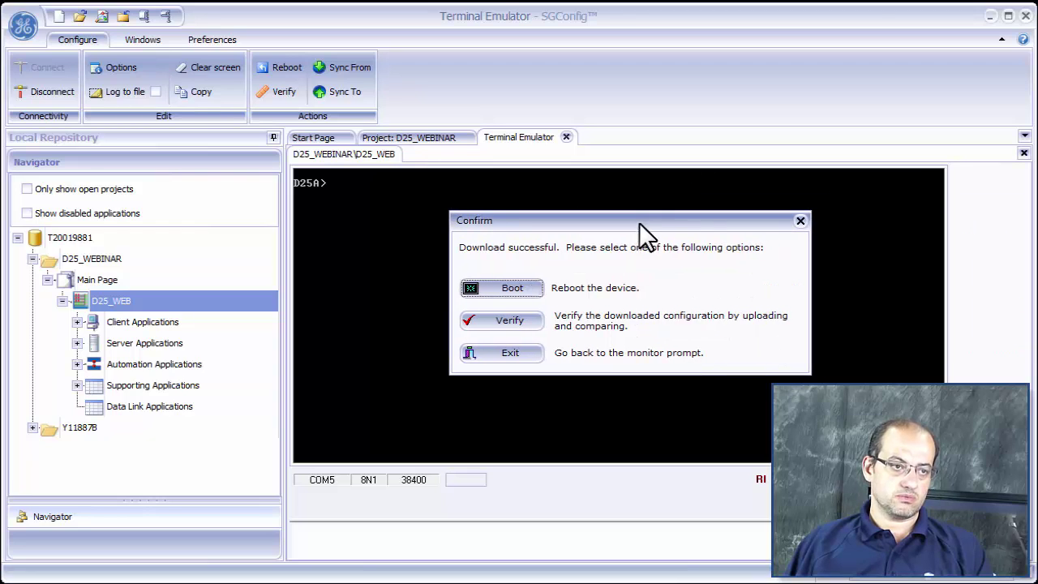
Reboot the D25, then switch the terminal's port baud rate to 9600 and reconnect.
left_click(493, 289)
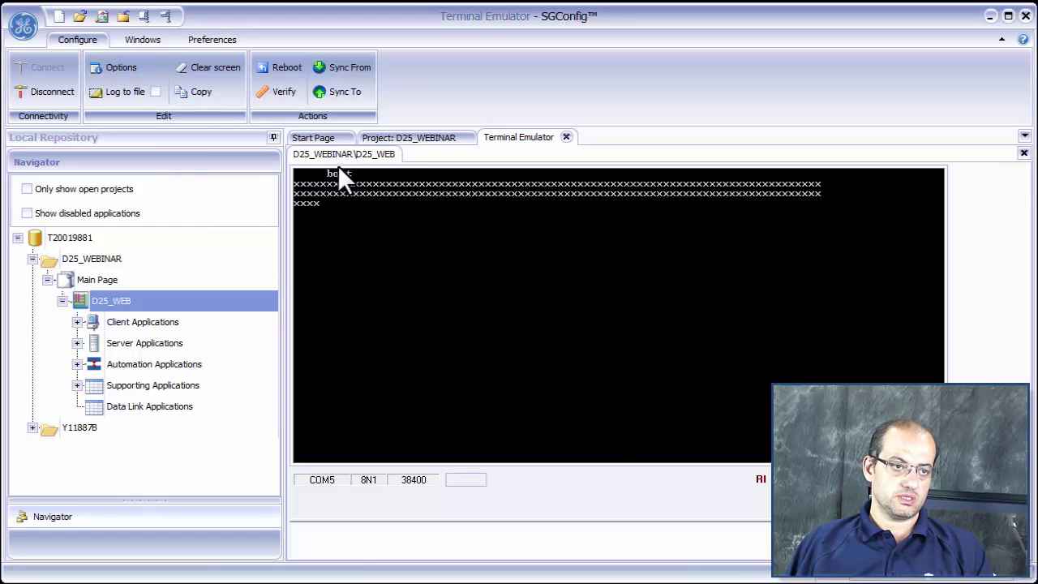
left_click(45, 91)
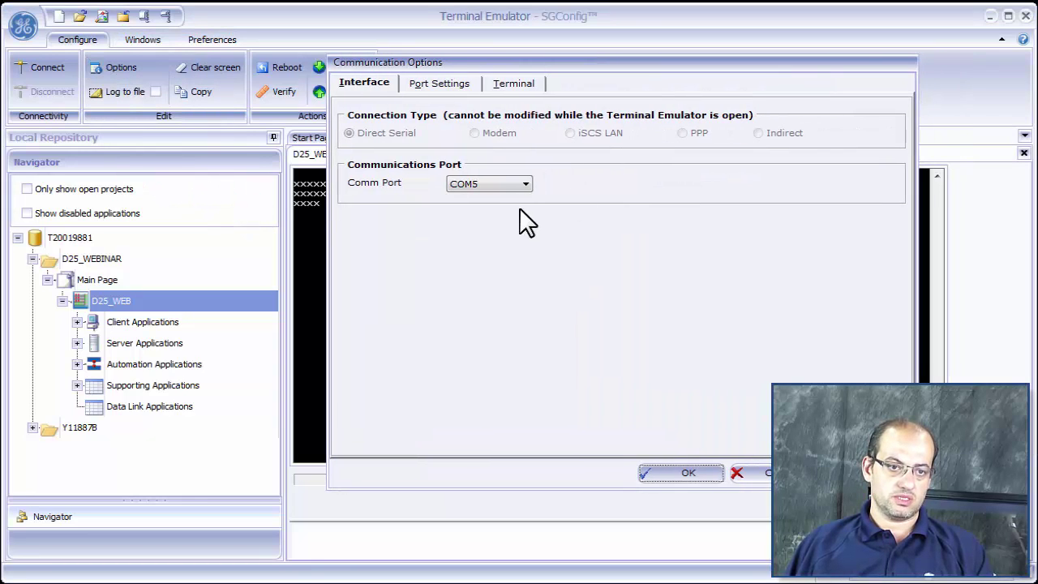
left_click(417, 84)
left_click(508, 137)
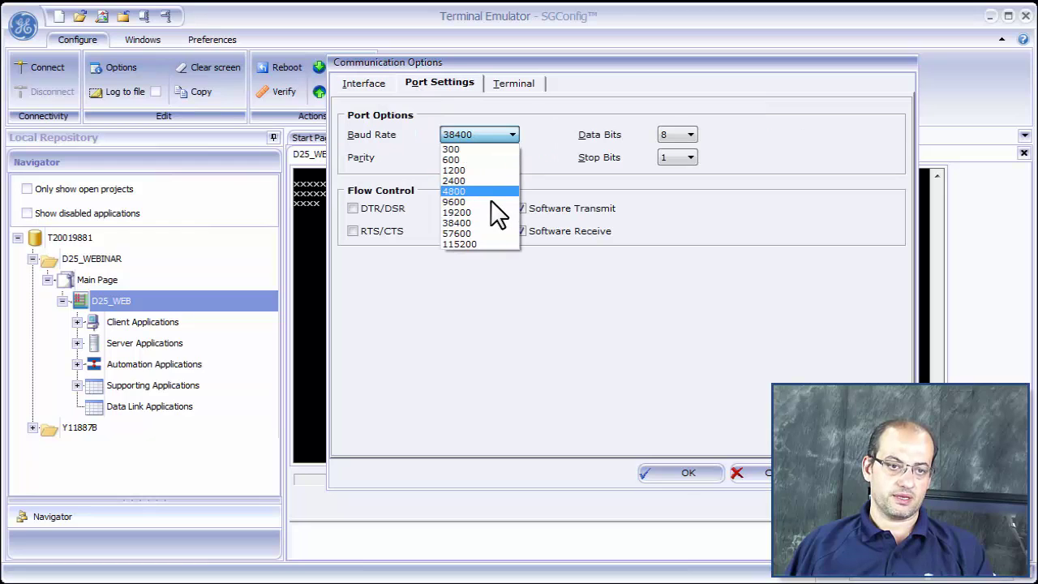
left_click(490, 202)
left_click(677, 470)
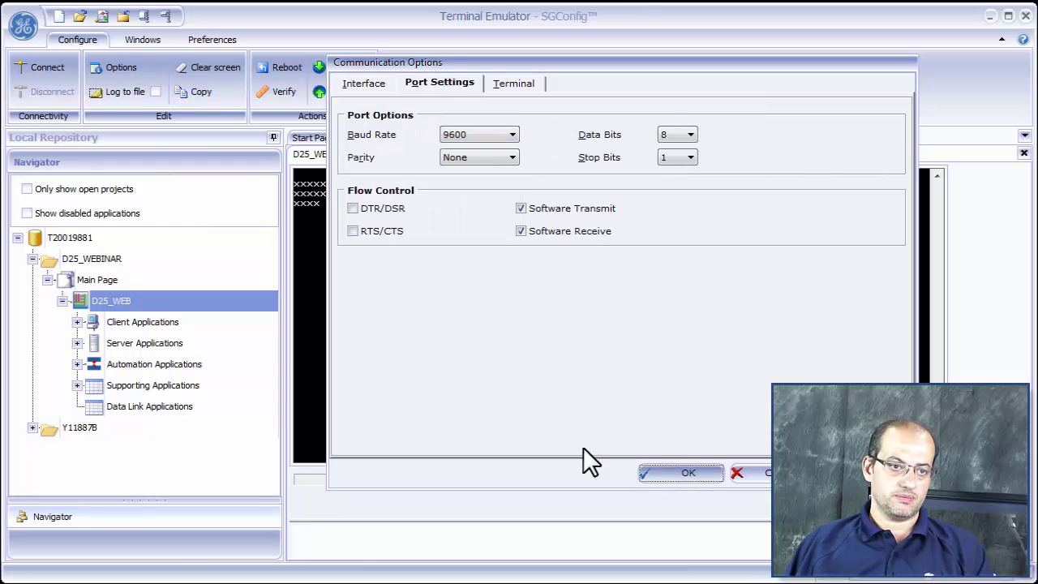
left_click(48, 68)
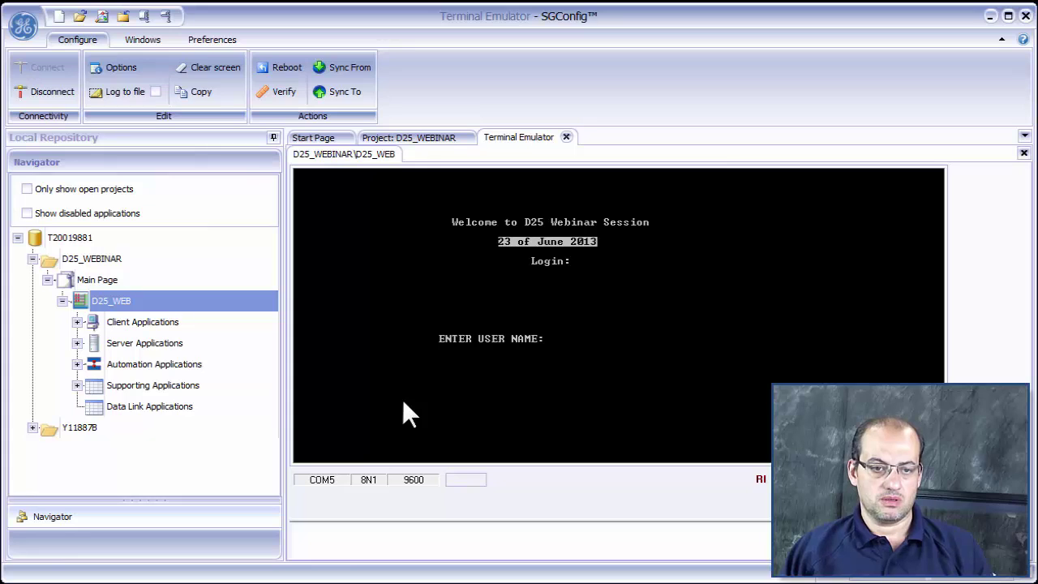
Log in again with the user name and password and open the System Functions menu.
type("westron")
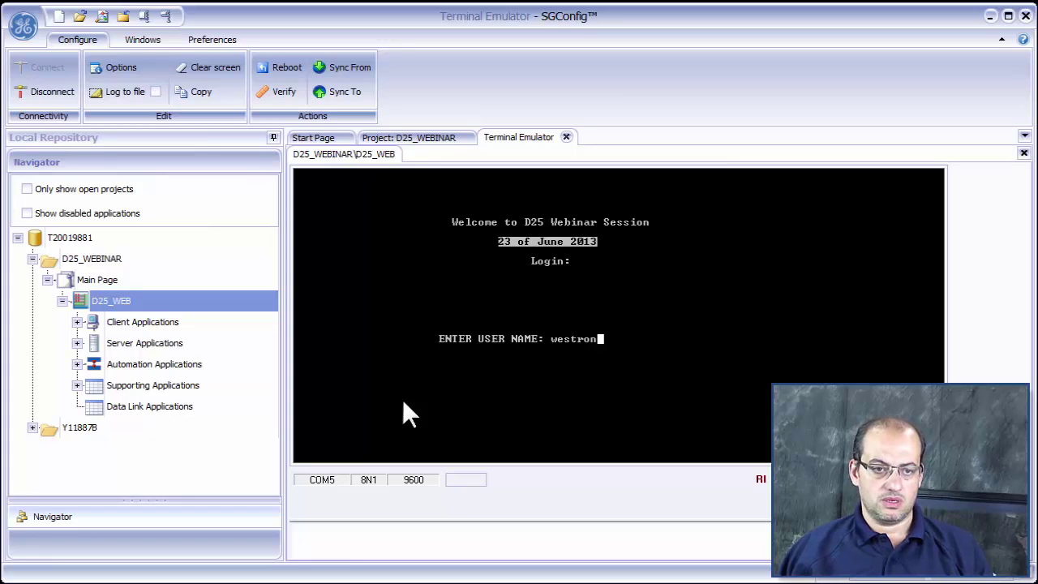
type("ic")
key("Return")
type("**")
key("Return")
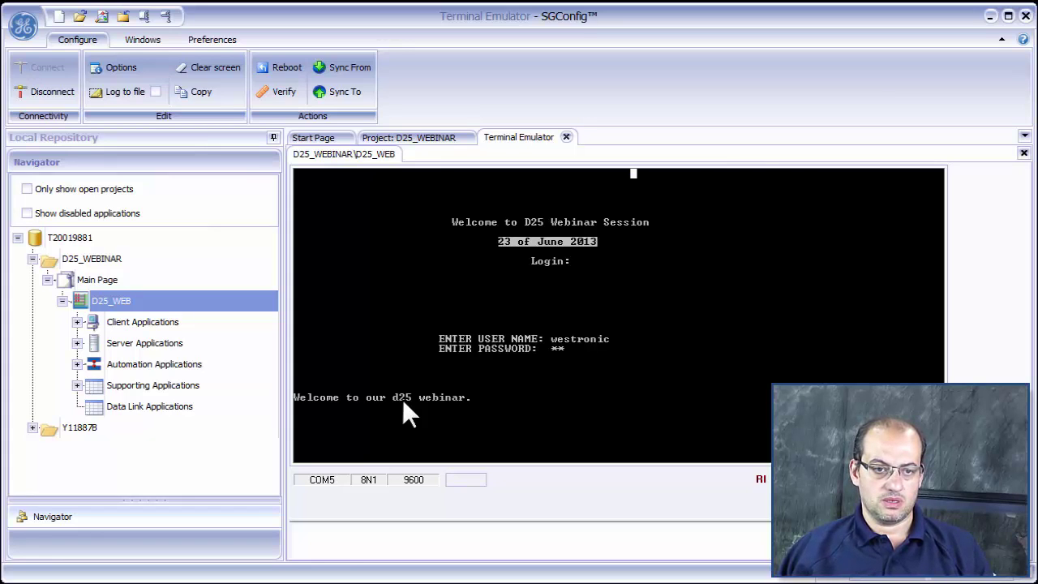
key("Return")
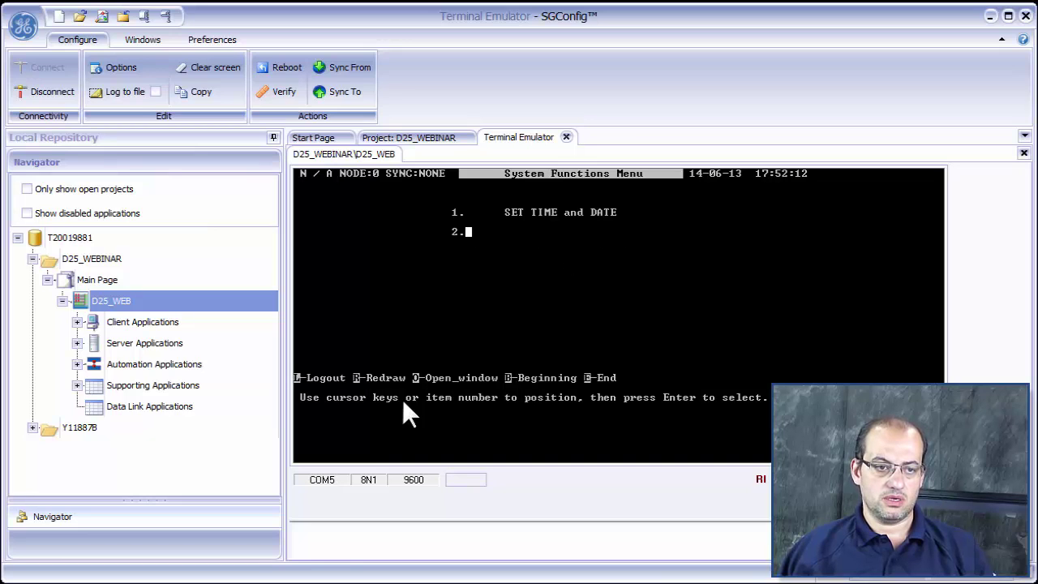
Check the device's error log, then return to the main menu.
key("Down")
key("Return")
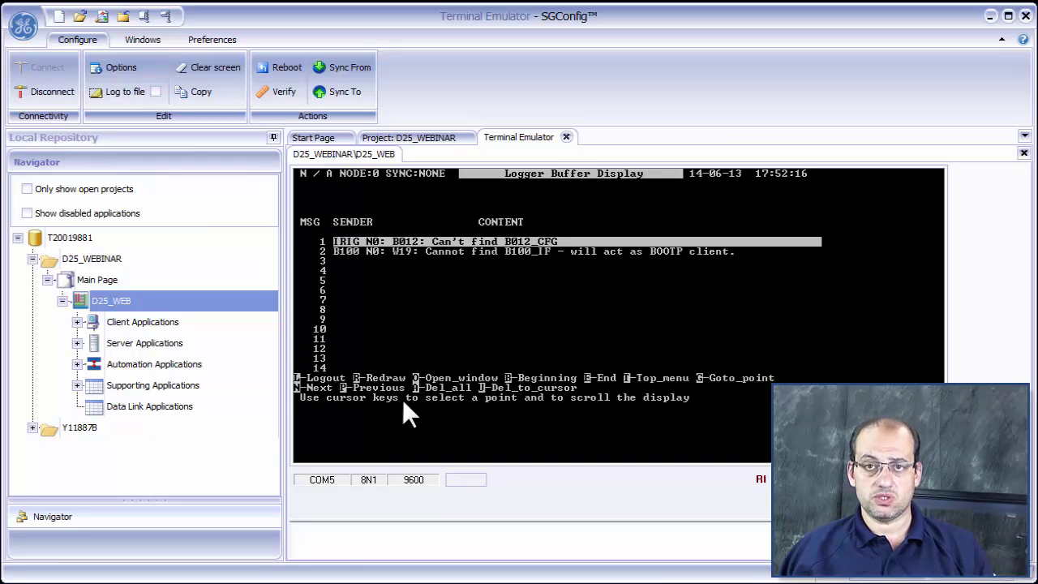
key("t")
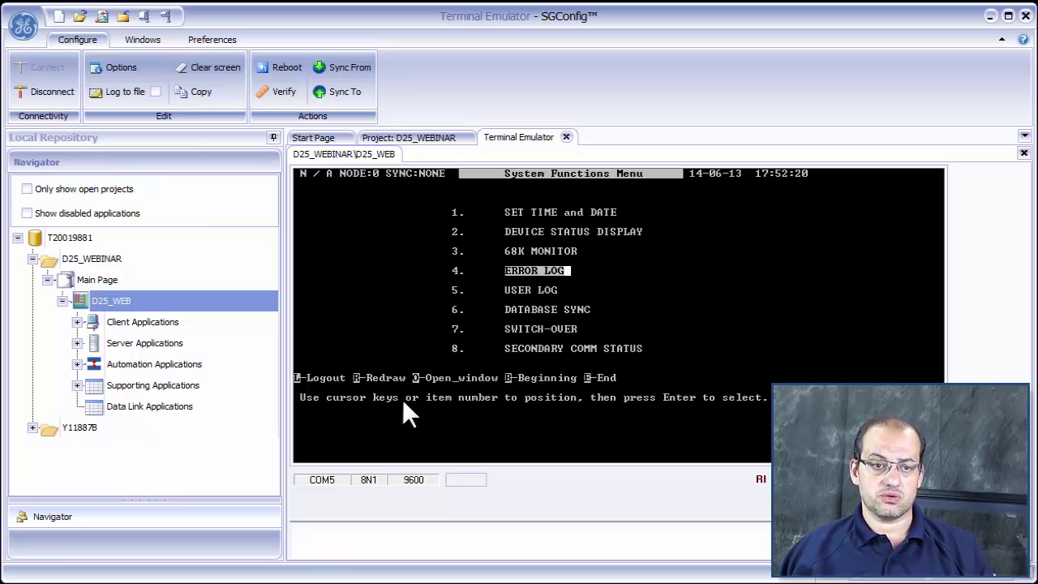
key("Escape")
Open a second Digital Input Display and jump to the end, showing point 632 (DI1 && DI2) ON.
key("Up")
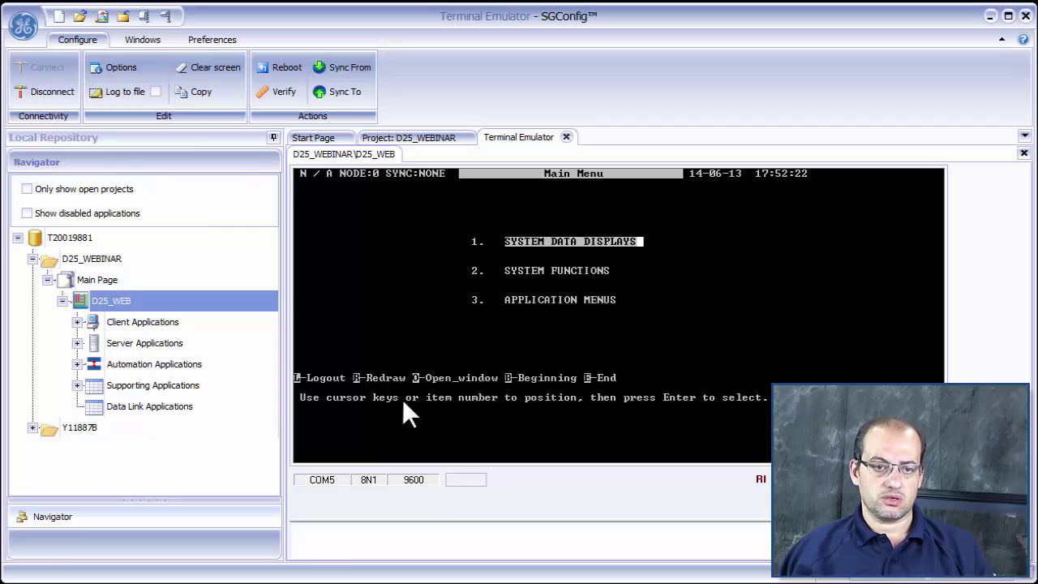
key("Return")
key("Return")
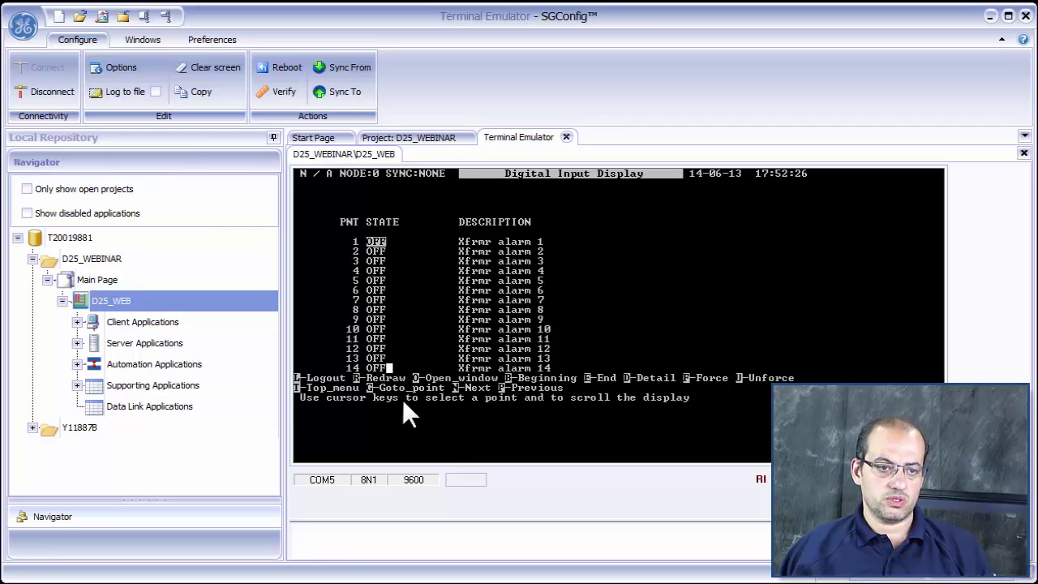
key("t")
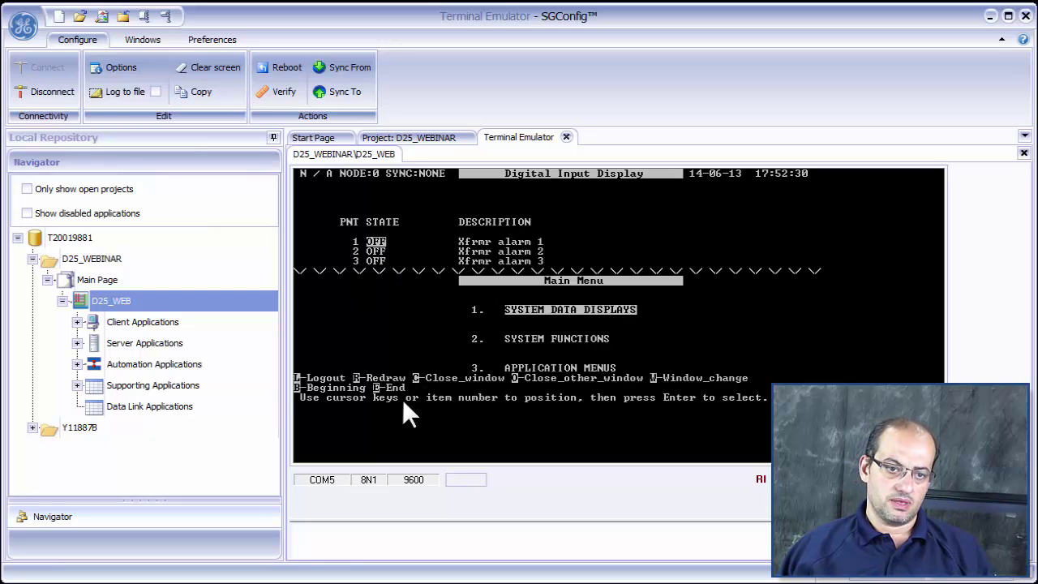
key("Return")
key("Return")
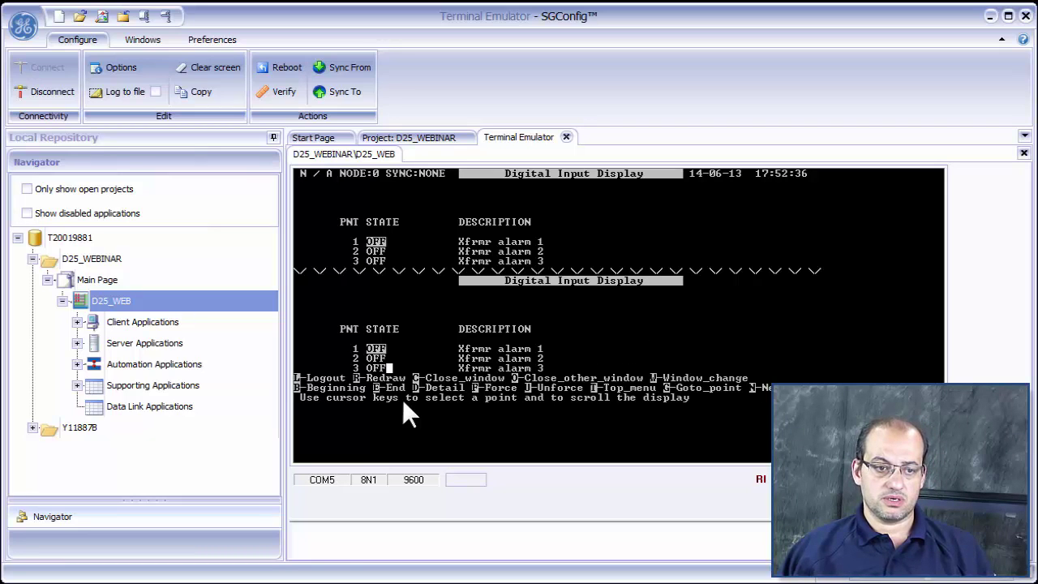
key("e")
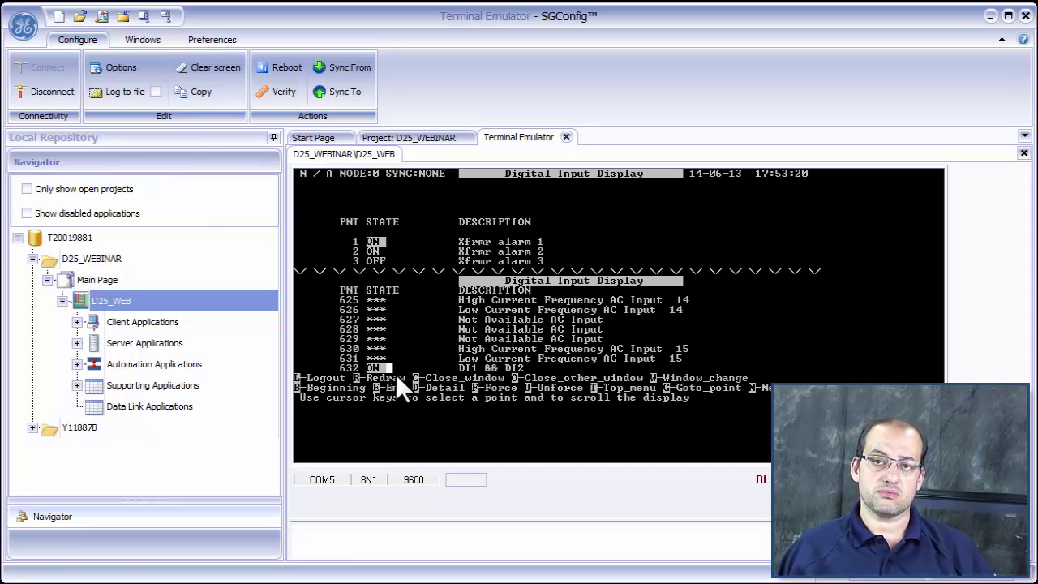
Close the terminal emulator and reopen the Calculator DTA editor from the Application List.
left_click(566, 137)
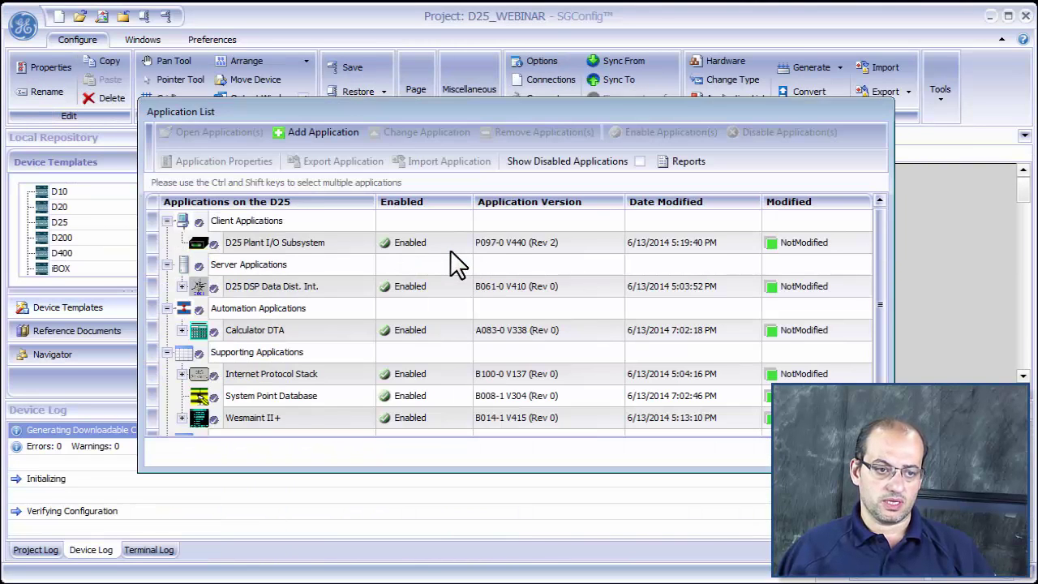
left_click(249, 334)
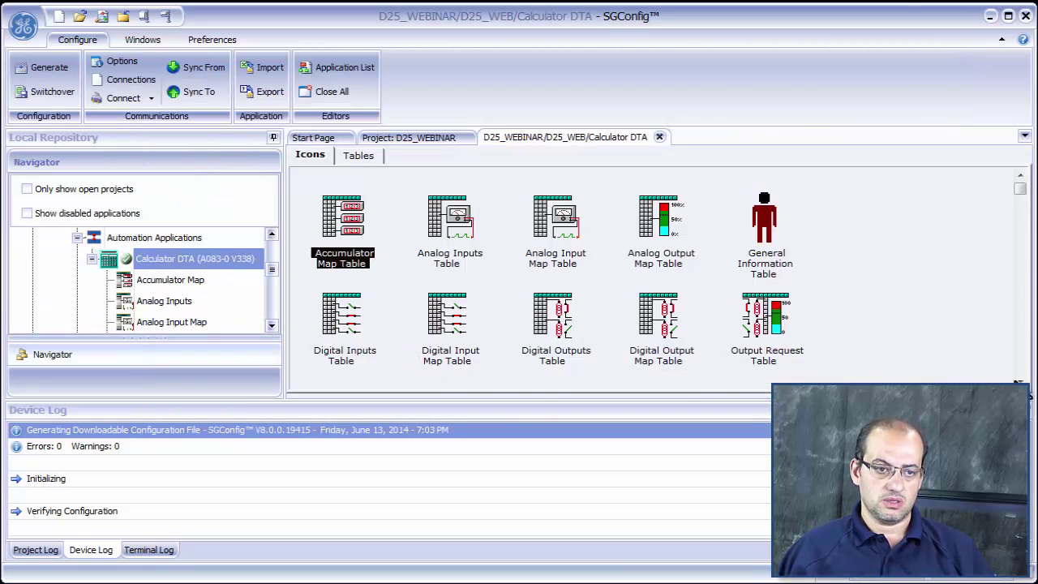
left_click(1021, 381)
scroll(1024, 392, "down", 3)
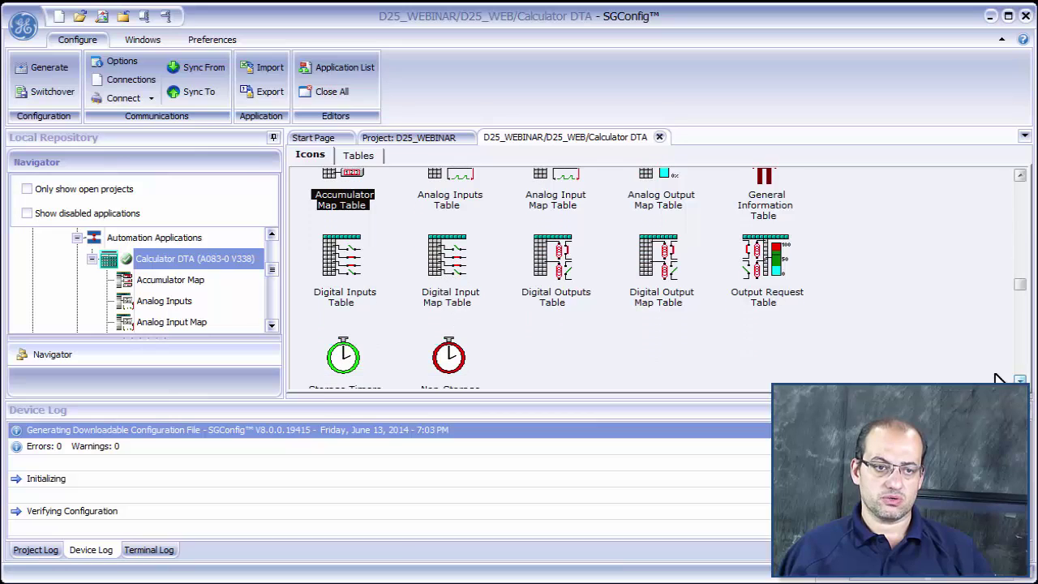
Open the Digital Input Map table and scroll the table tab strip.
double_click(440, 254)
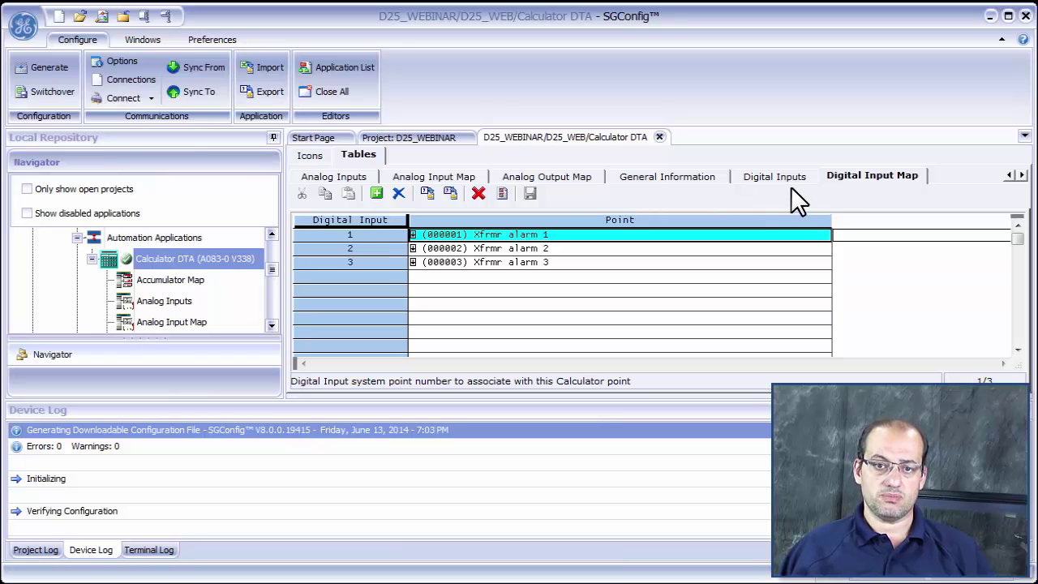
left_click(1021, 175)
left_click(1021, 176)
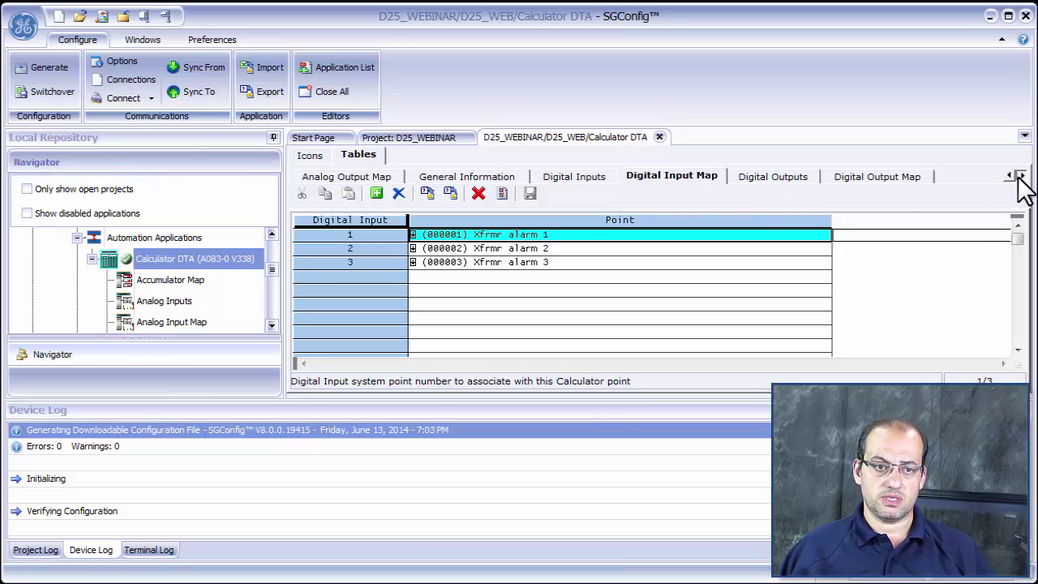
left_click(1021, 175)
left_click(1021, 175)
left_click(1022, 175)
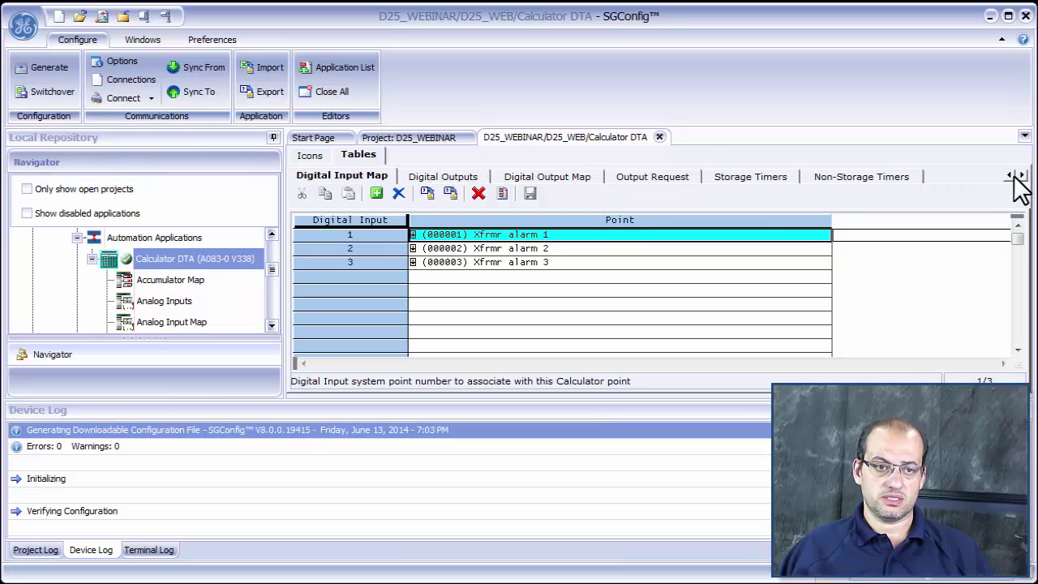
left_click(1009, 175)
left_click(1009, 175)
left_click(1009, 175)
left_click(1009, 175)
left_click(1009, 175)
left_click(1009, 175)
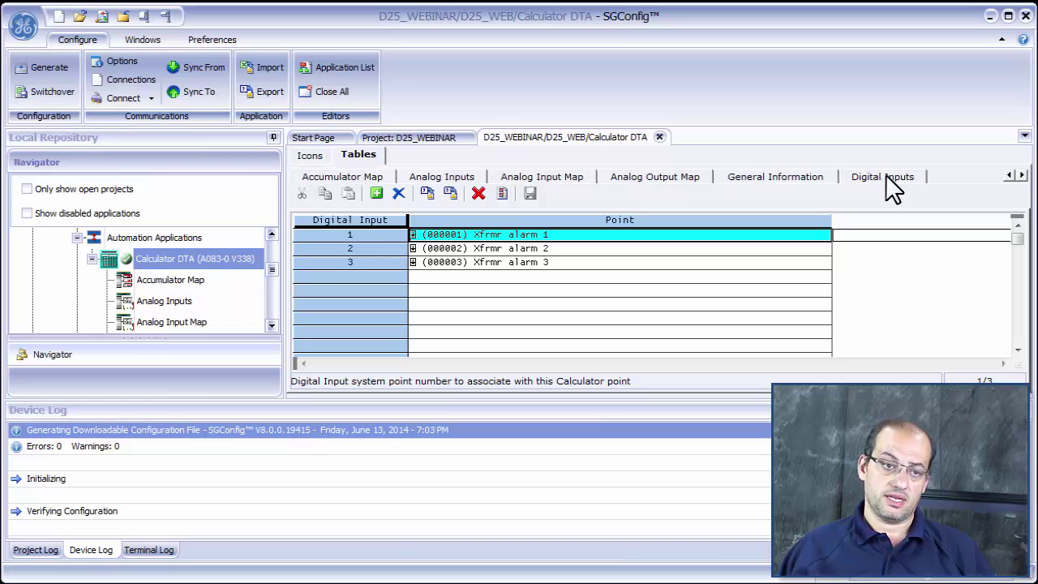
Add a row to the Analog Inputs table with the expression DI1+DI2.
left_click(442, 176)
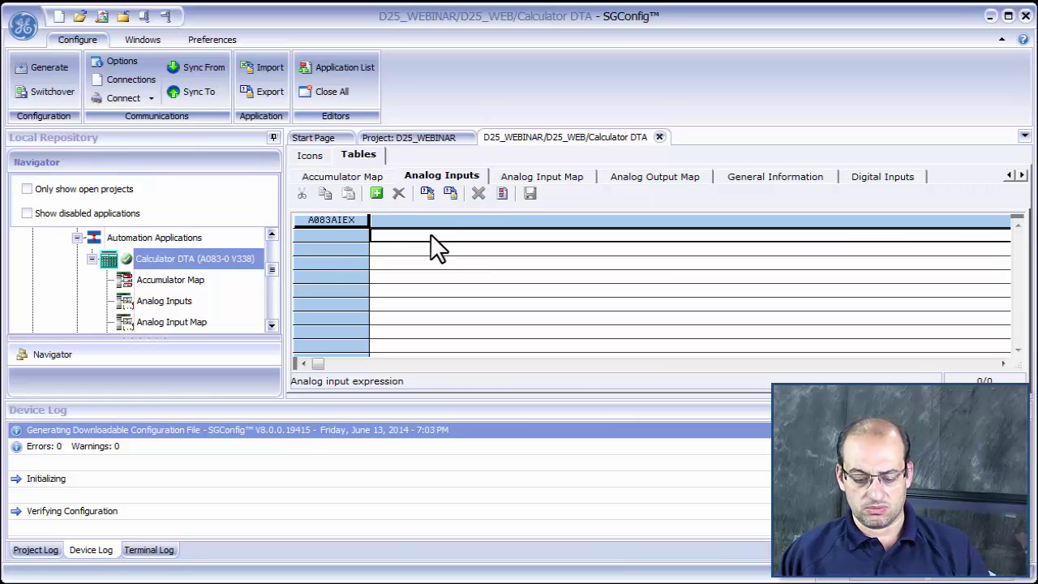
left_click(431, 234)
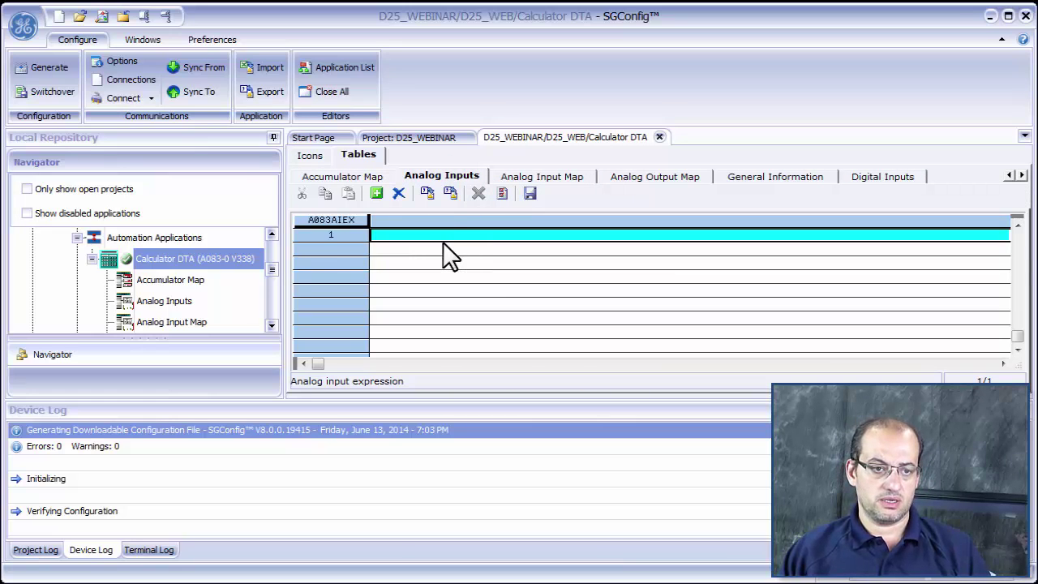
type("DI")
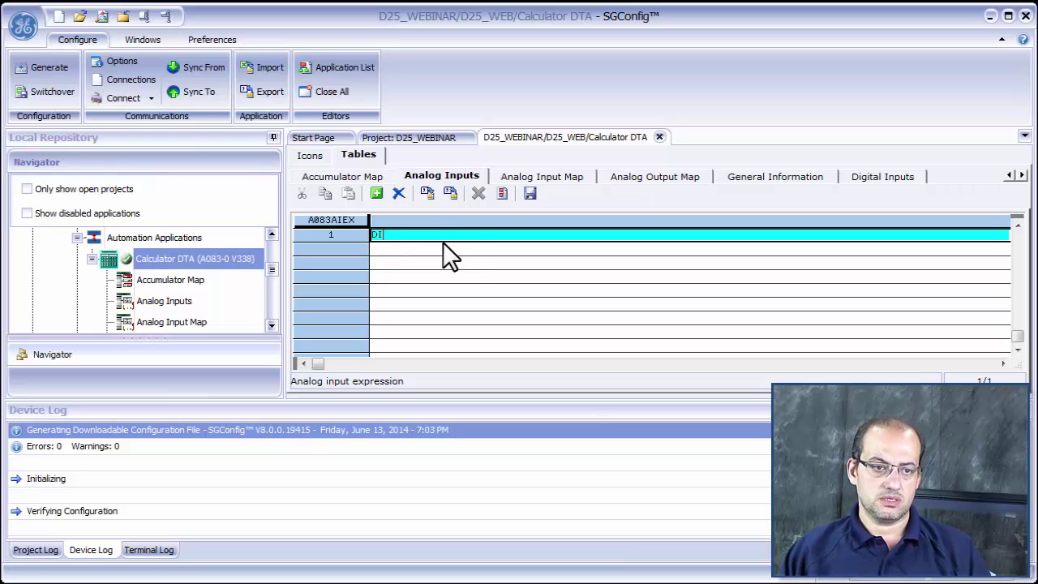
type("1")
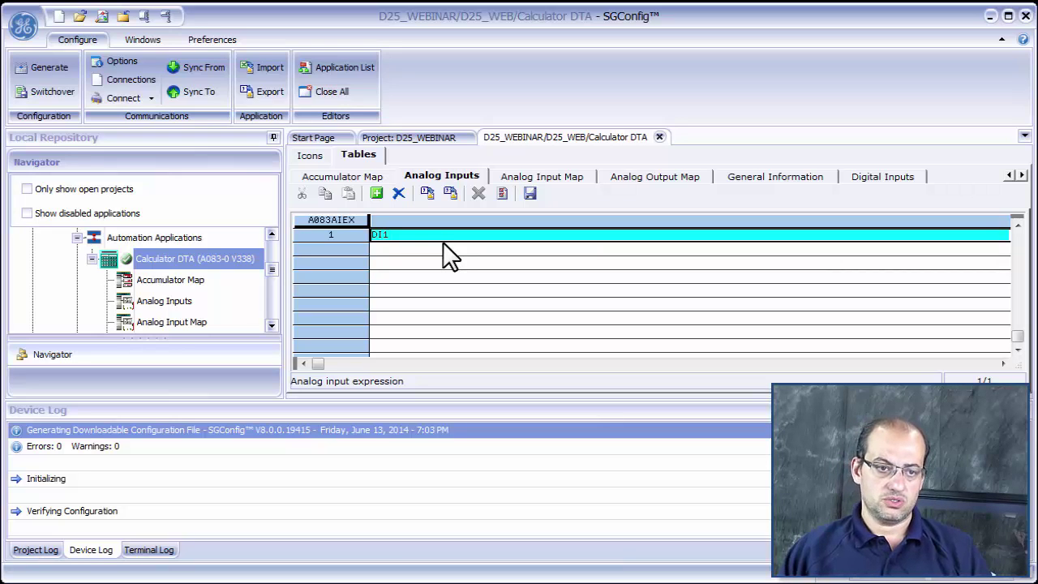
type("+DI")
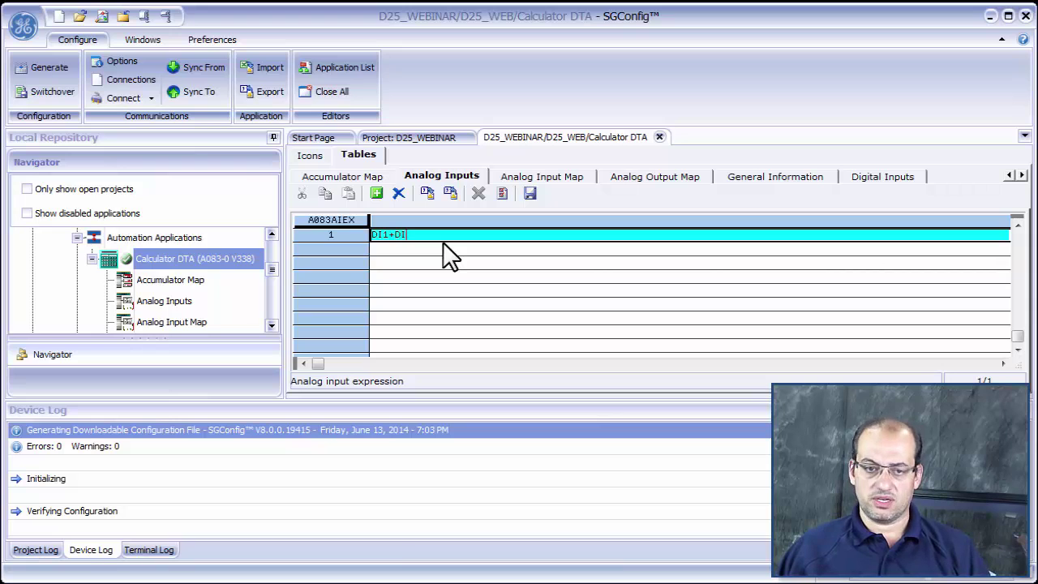
type("2")
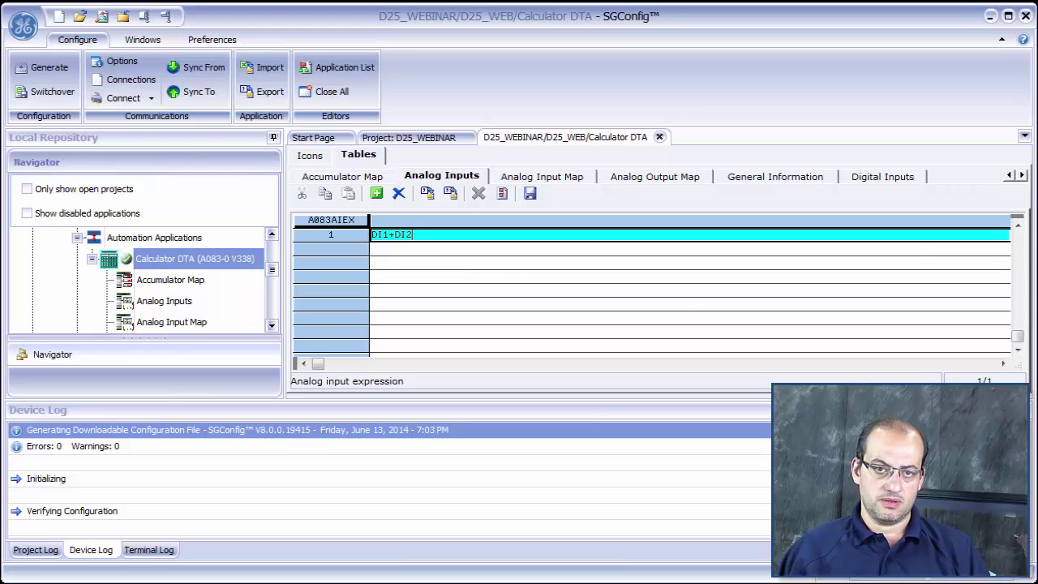
key("Return")
key("alt+Tab")
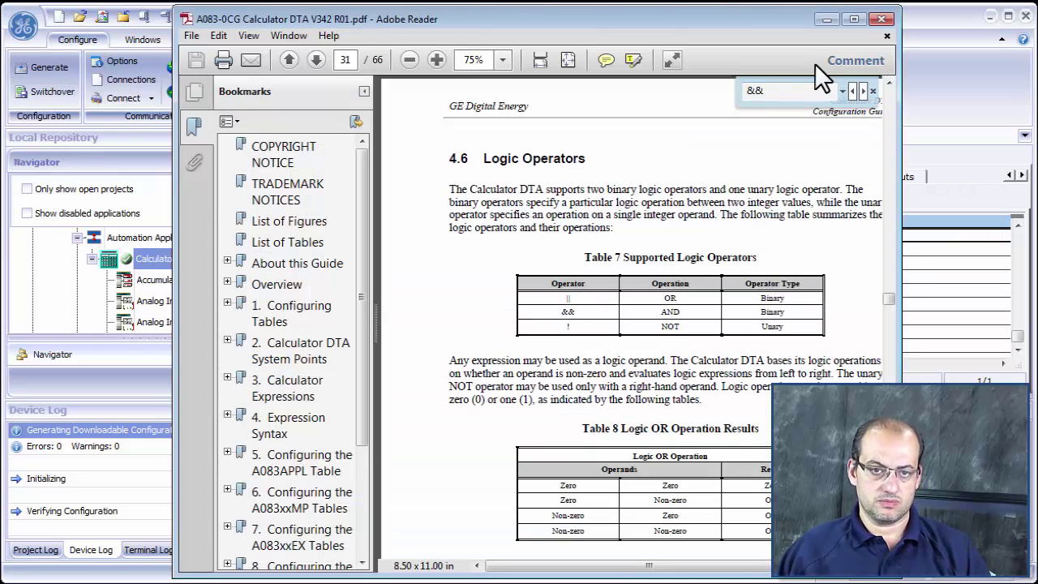
Search the Calculator DTA guide for '+' to find Addition in Table 18, then minimize Reader.
key("ctrl+f")
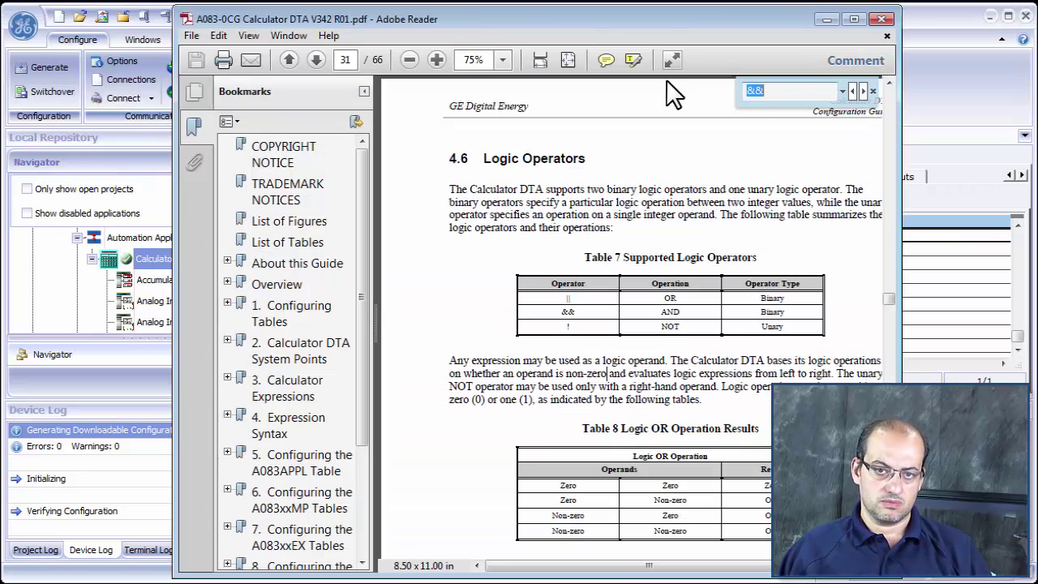
type("+")
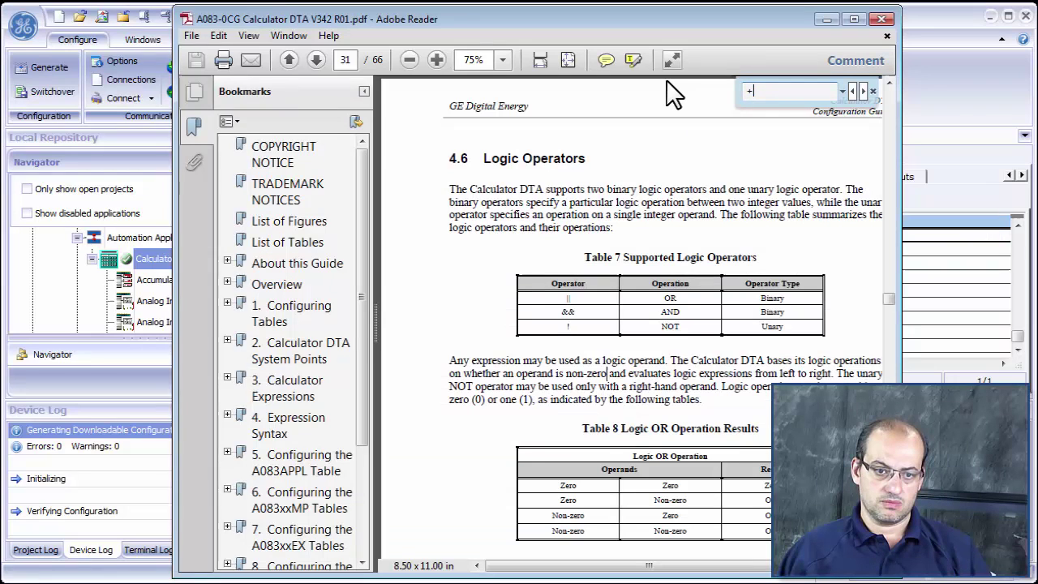
left_click(863, 90)
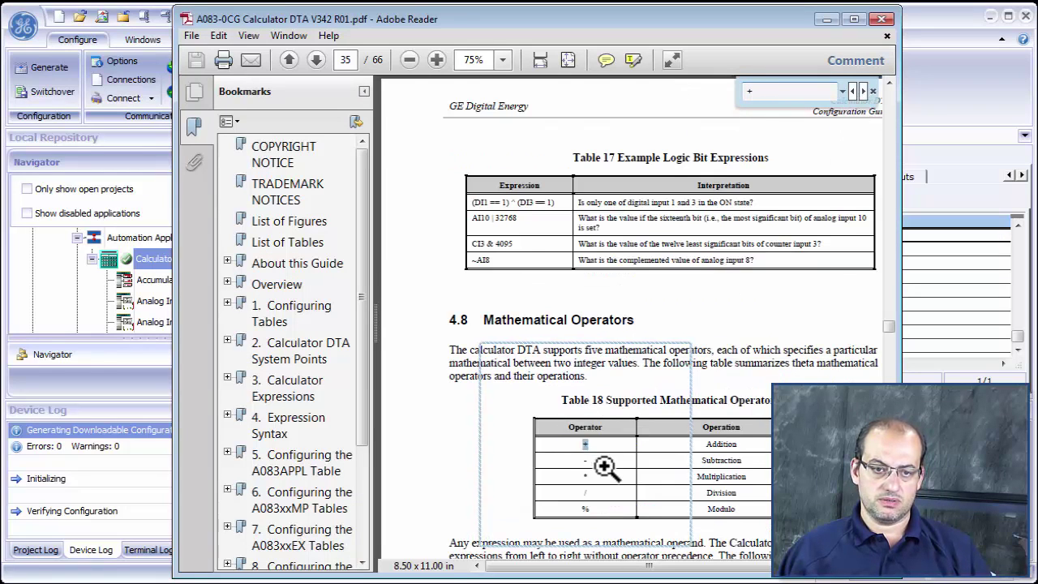
scroll(616, 468, "up", 3)
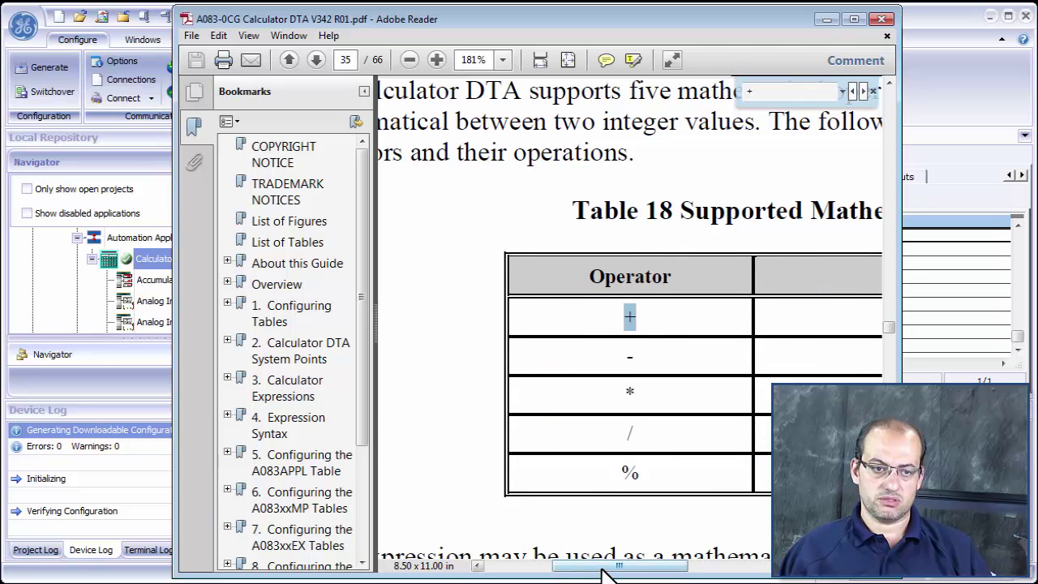
left_click_drag(600, 566, 652, 573)
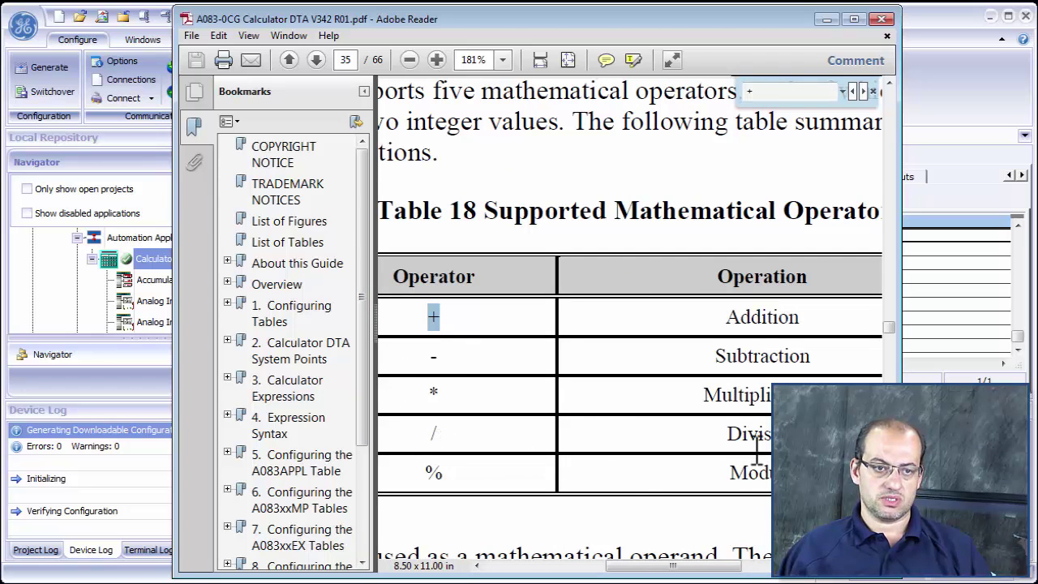
left_click(826, 18)
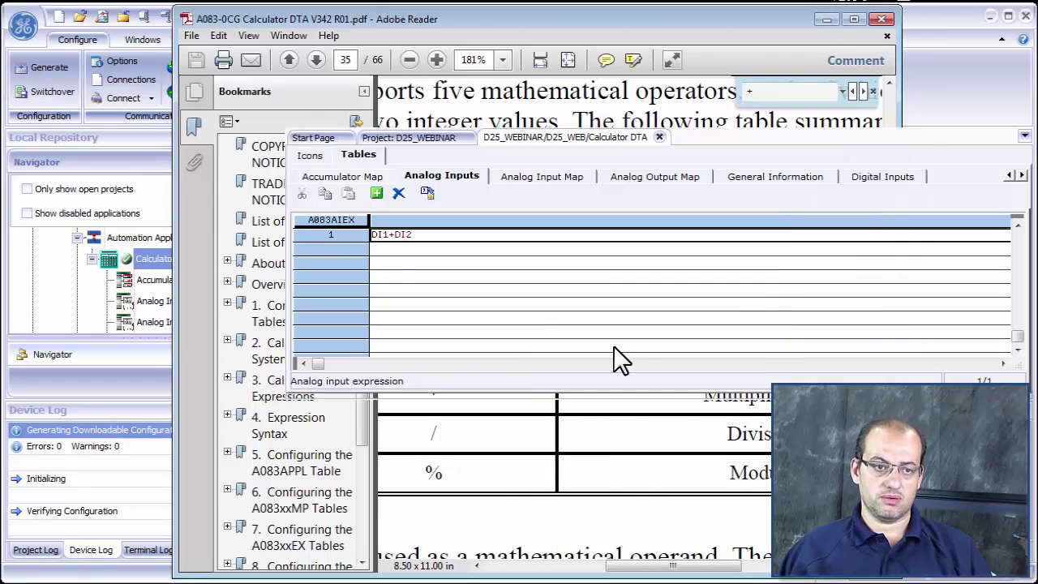
Add DI1-DI2 as the second Analog Inputs expression and save the table.
left_click(374, 235)
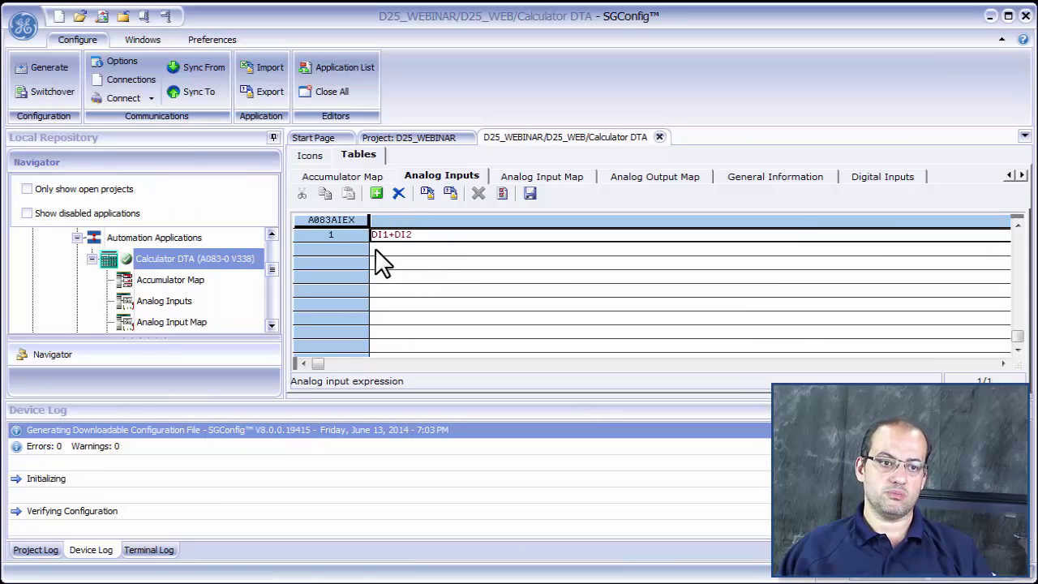
key("Down")
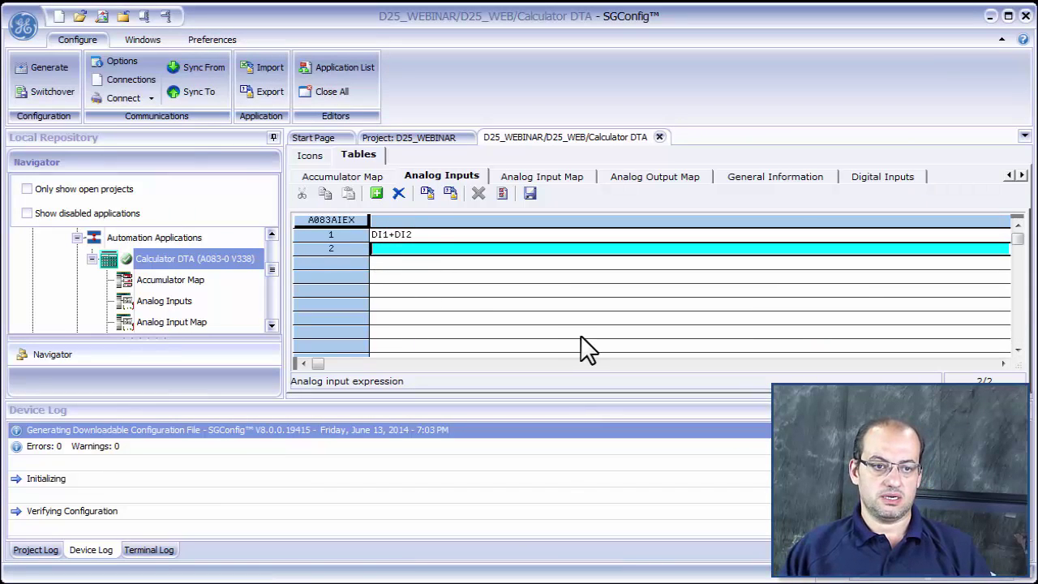
type("D")
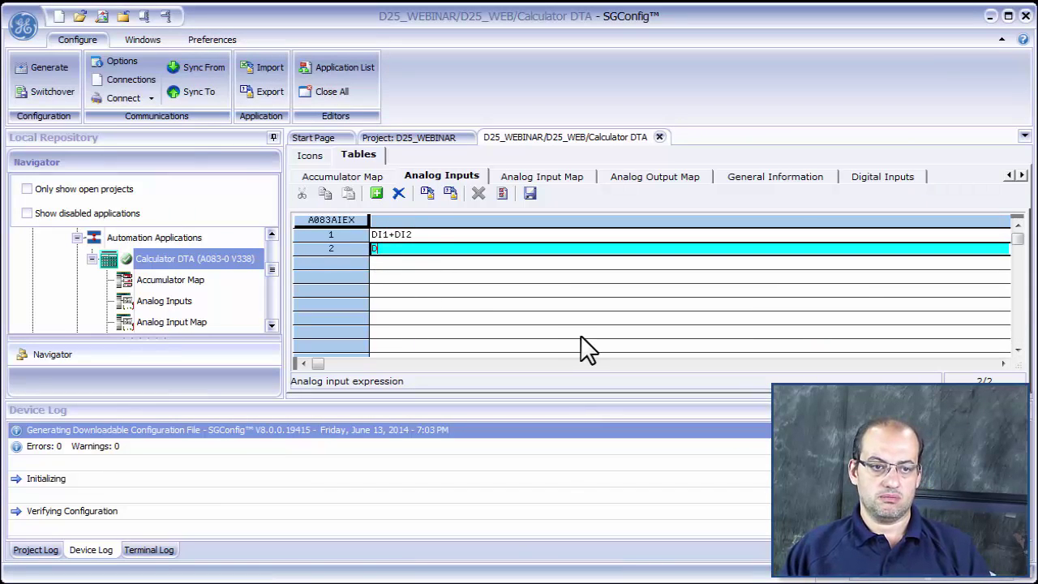
type("I1")
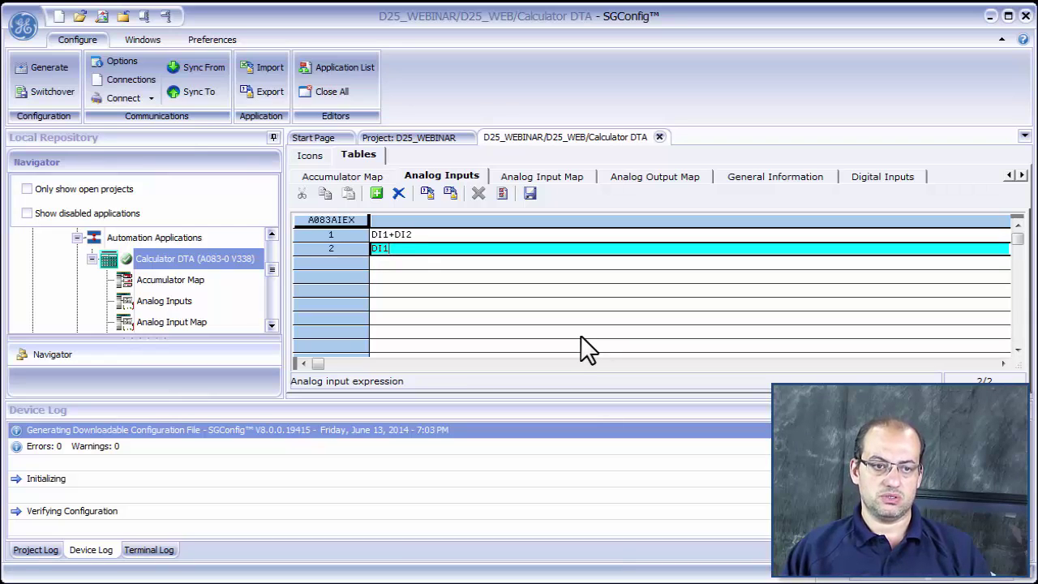
type("-DI2")
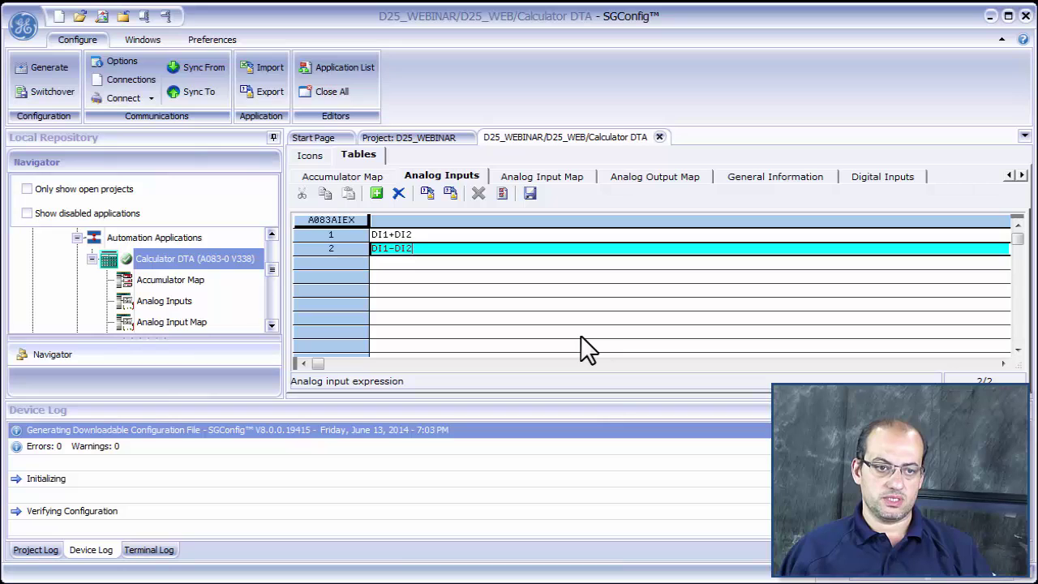
left_click(529, 193)
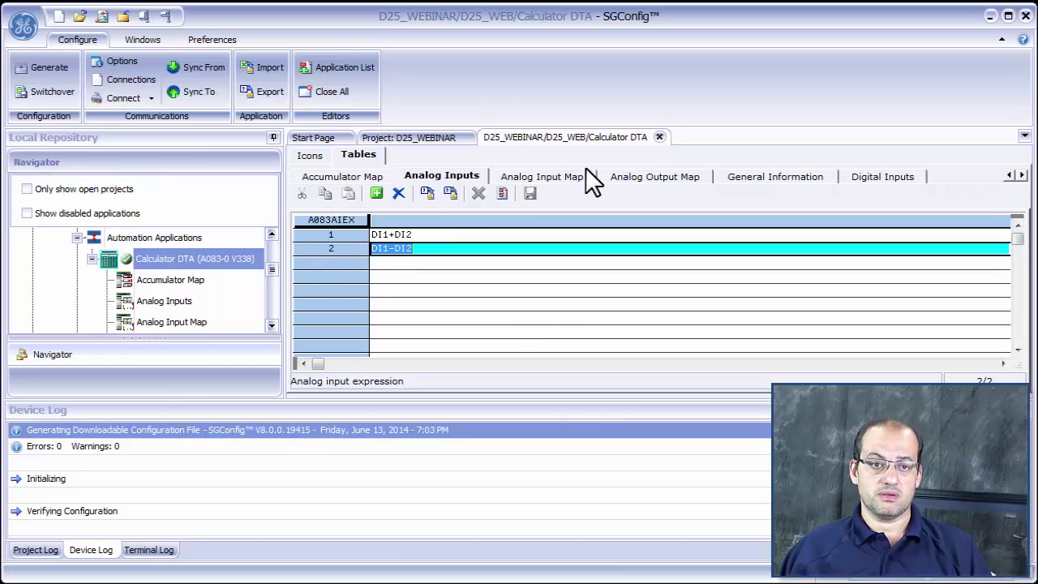
Close the Calculator DTA editor and open the D25's System Point Database properties.
left_click(659, 137)
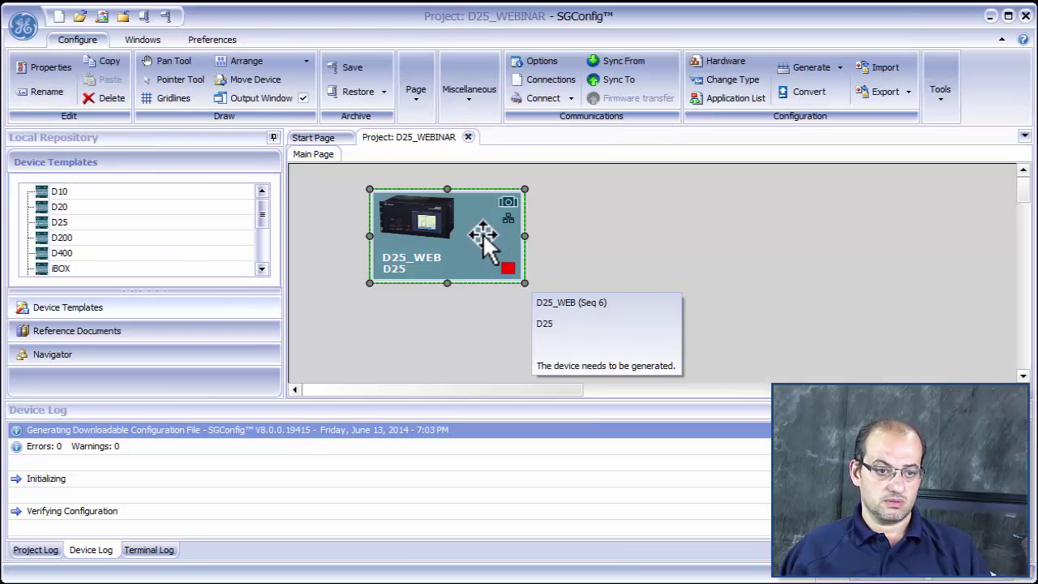
double_click(485, 238)
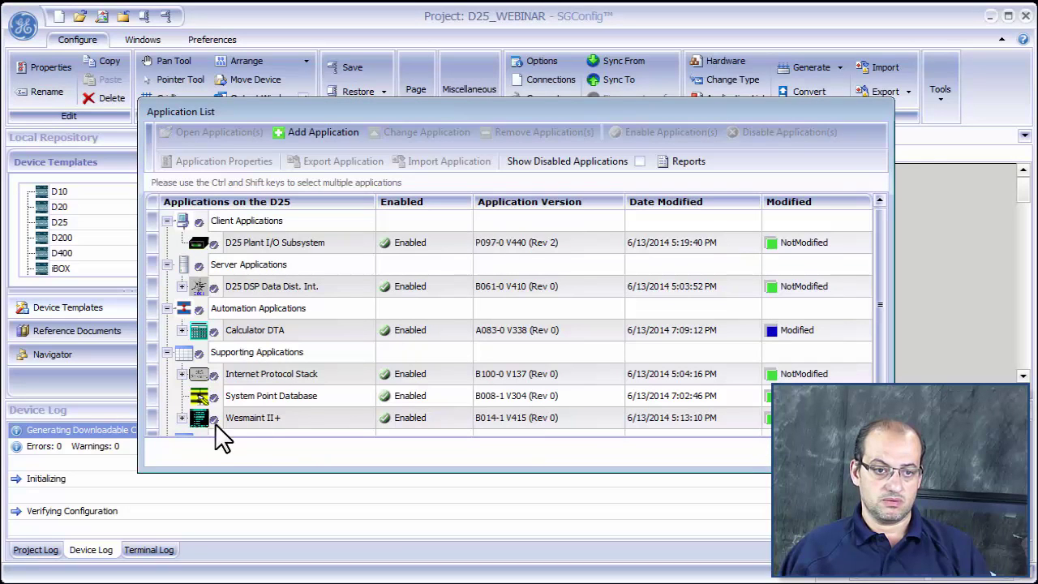
left_click(282, 392)
double_click(291, 390)
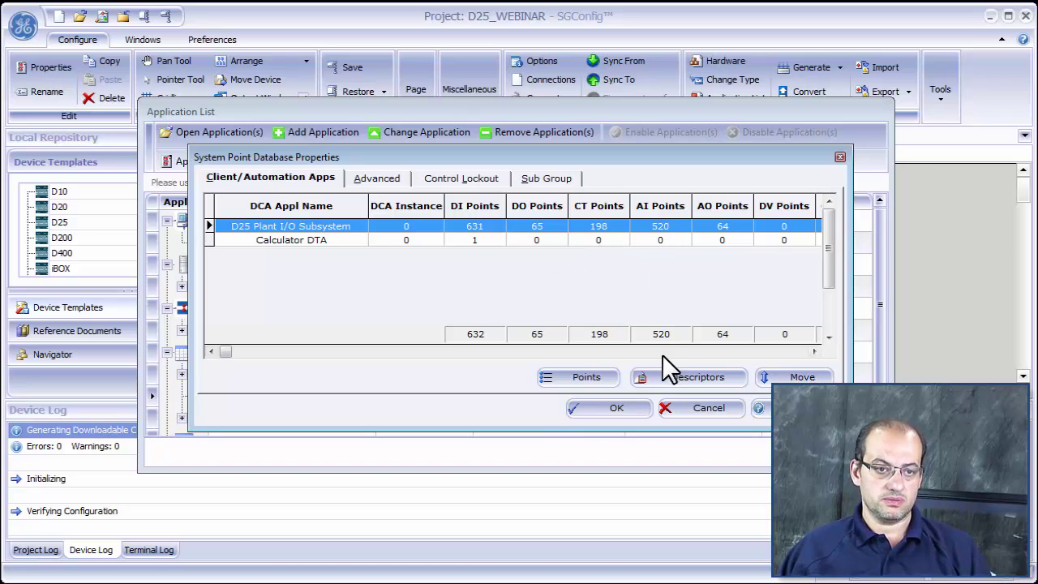
left_click(578, 378)
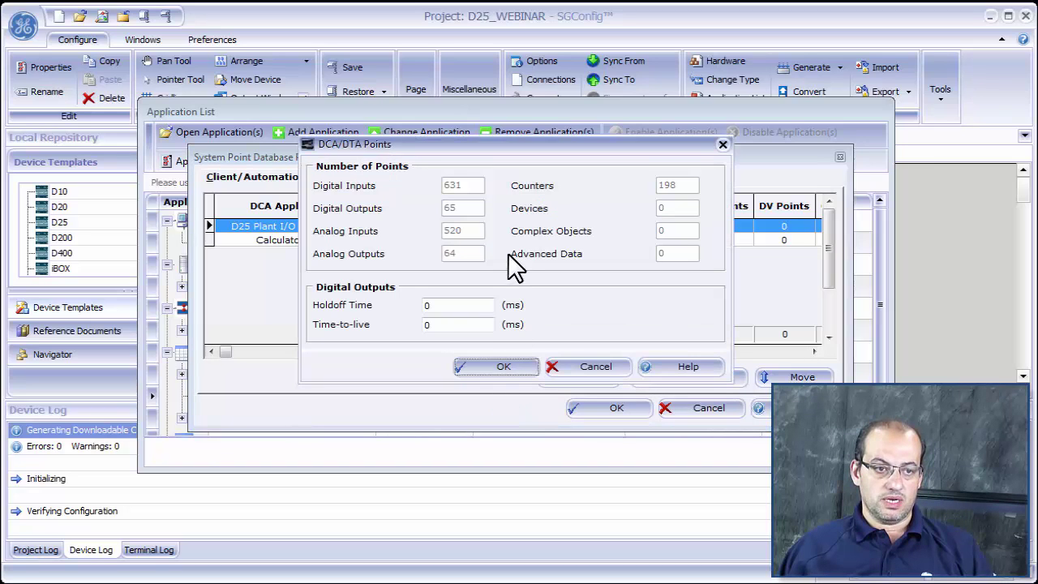
left_click(596, 367)
Give Calculator DTA 1 digital and 2 analog input points, then open its point descriptors.
left_click(292, 240)
left_click(584, 376)
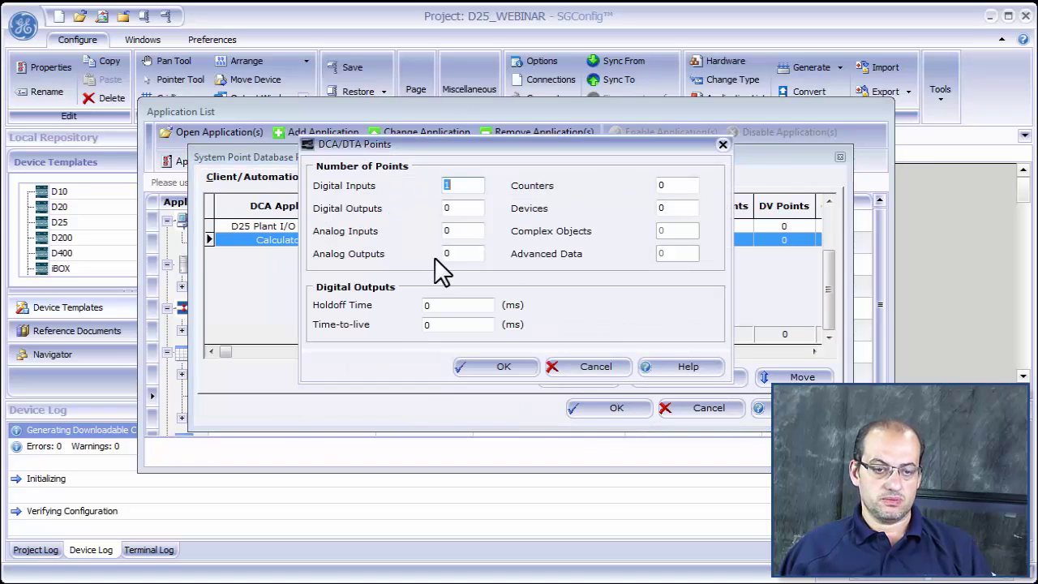
left_click(463, 231)
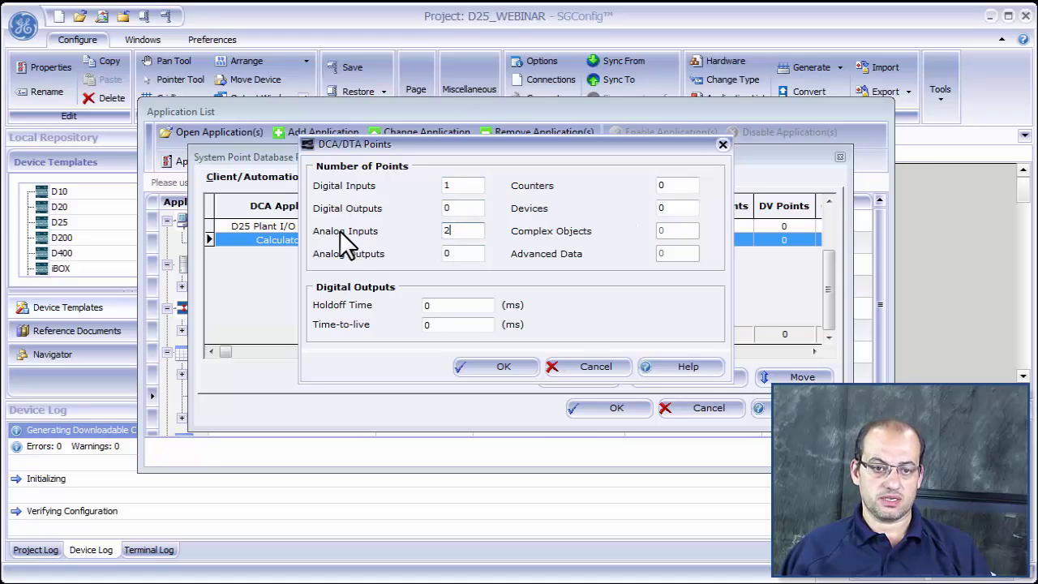
left_click(501, 368)
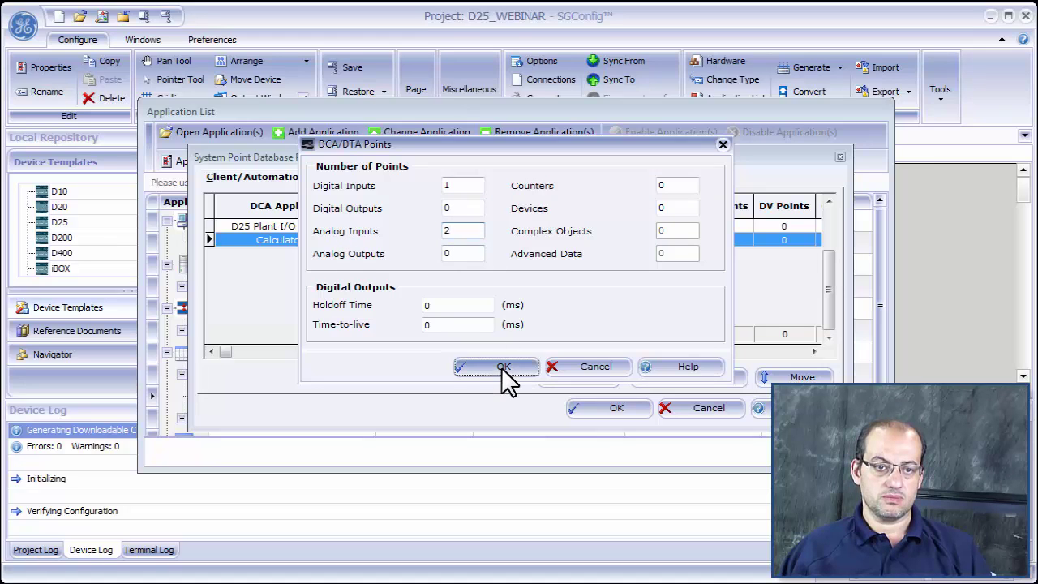
left_click(691, 380)
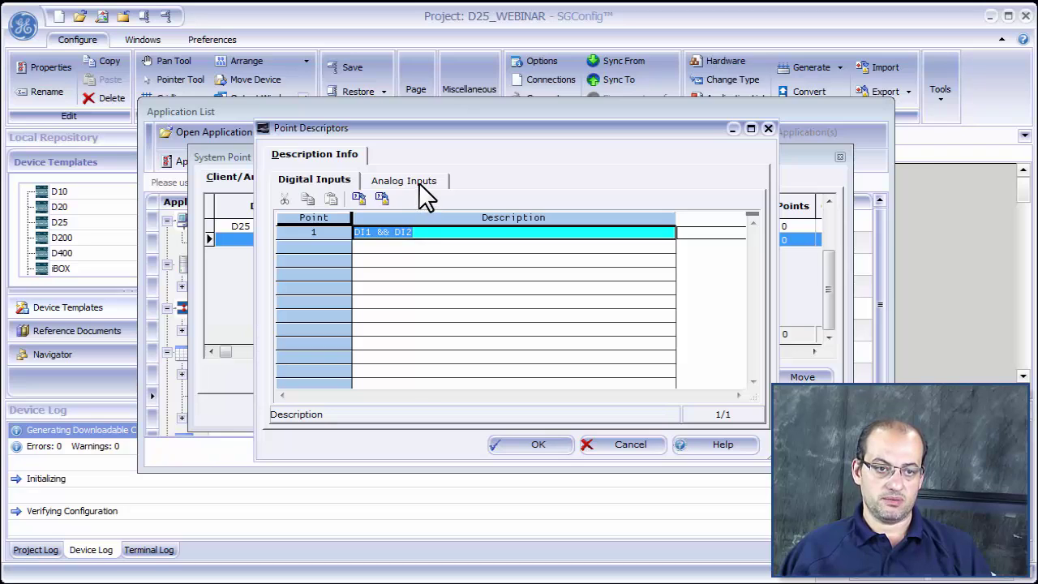
Describe Calculator DTA analog inputs 1 and 2 as 'DI1 + DI2' and 'DI1 - DI2'.
left_click(418, 183)
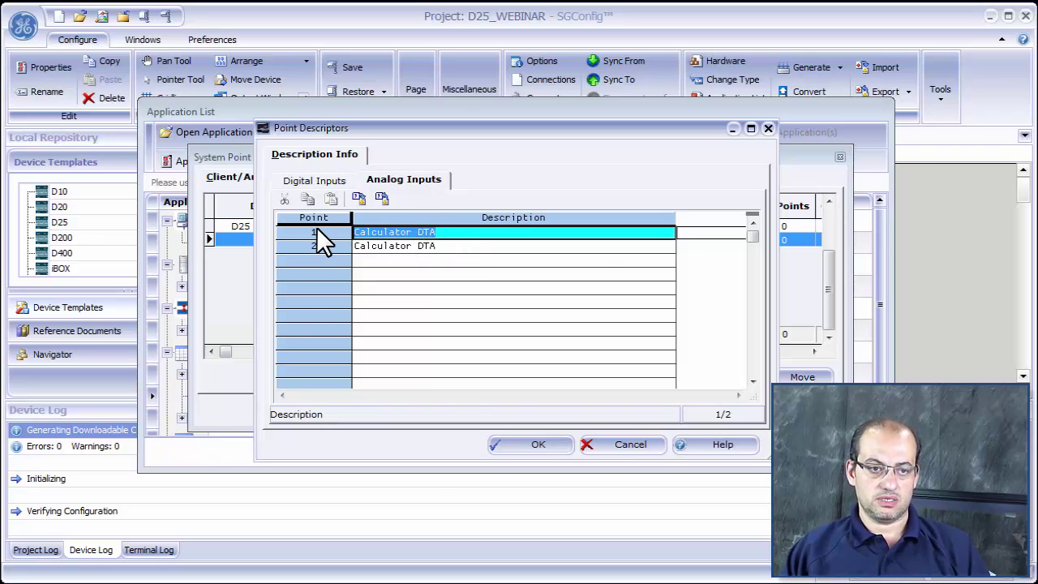
type("DI1 ")
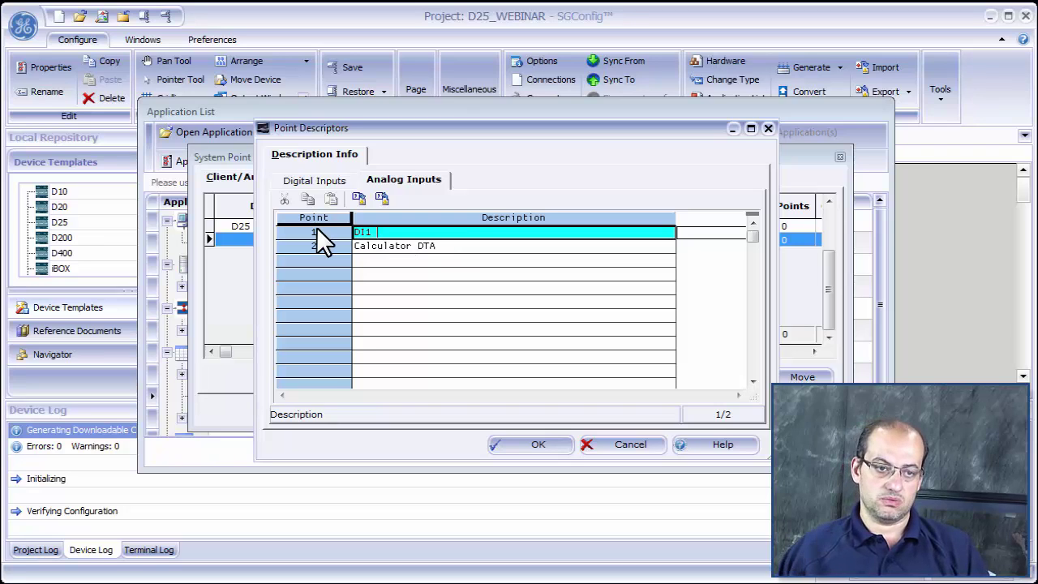
type("+ DI")
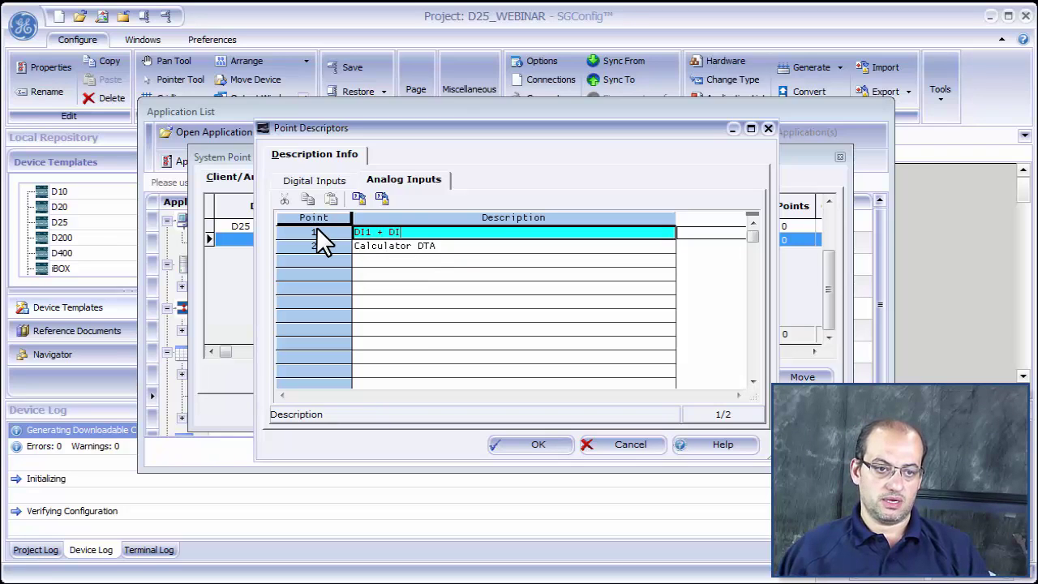
type("2")
left_click(450, 248)
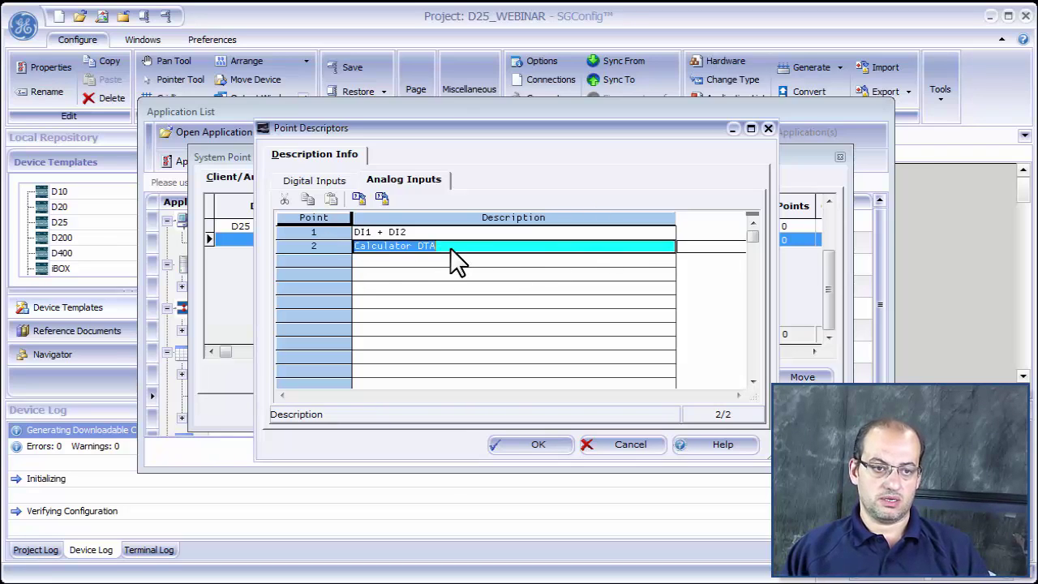
type("D")
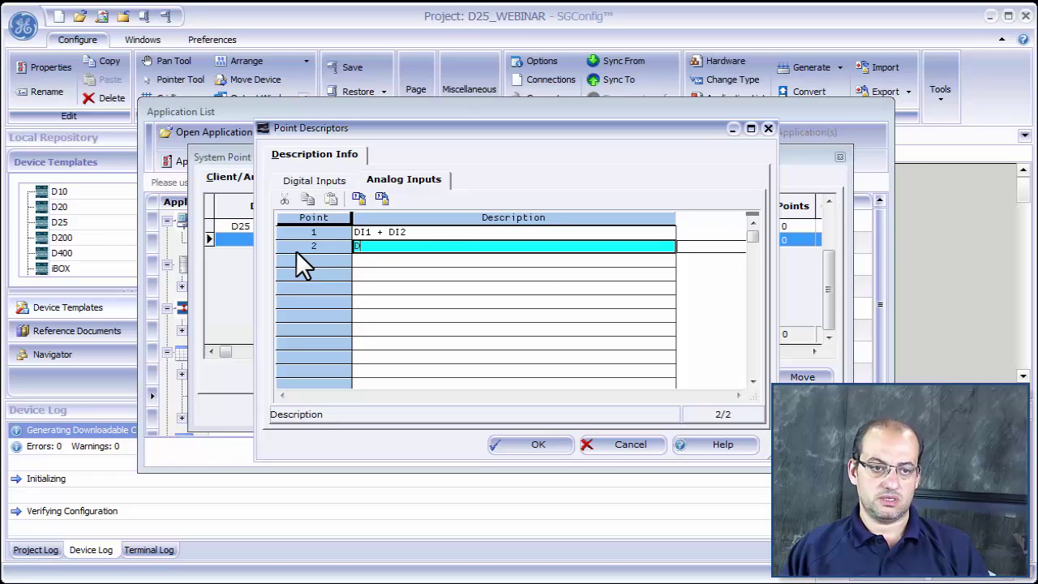
type("I1 - ")
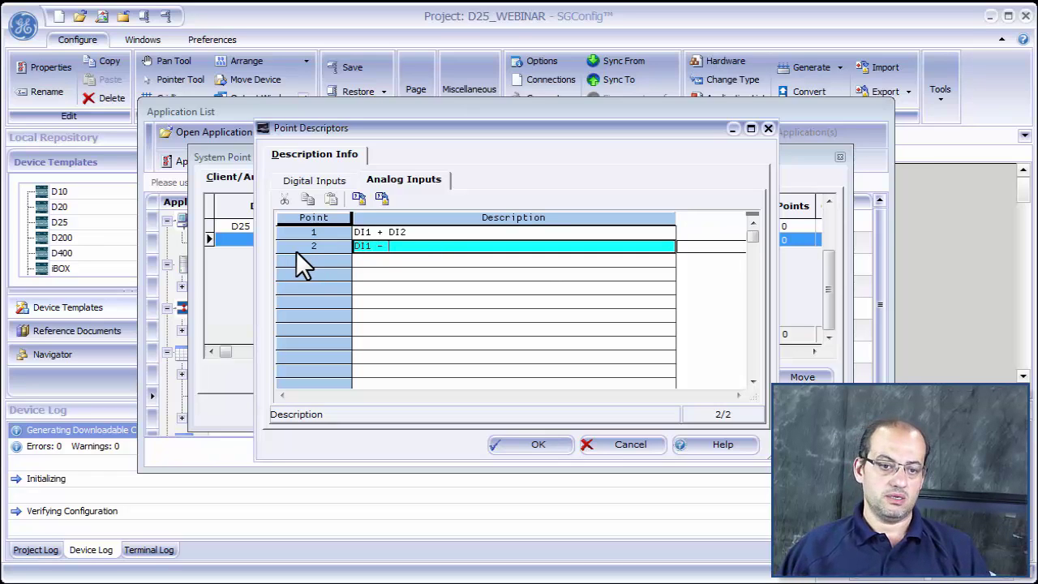
type("DI2")
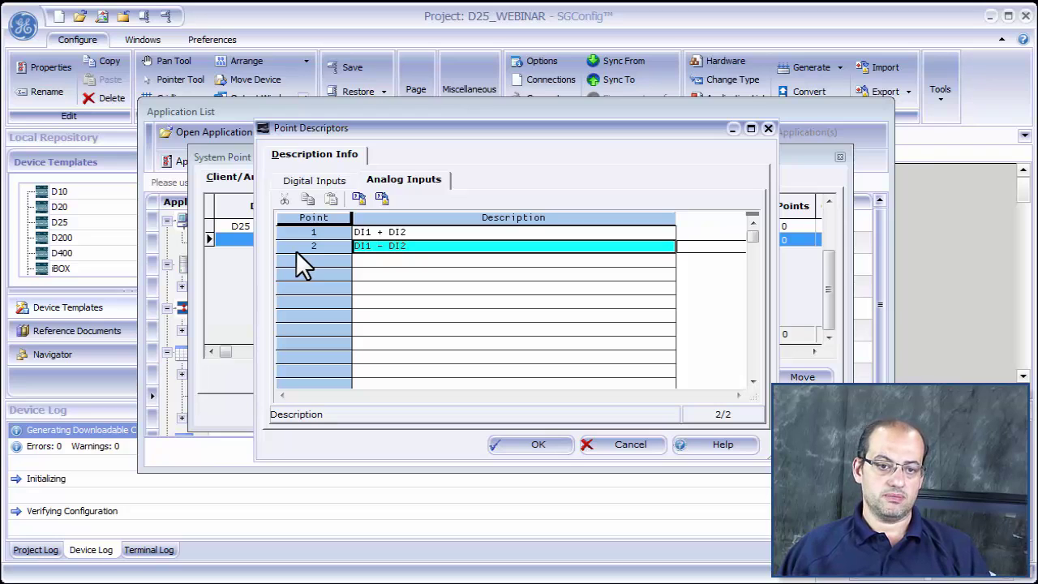
left_click(527, 448)
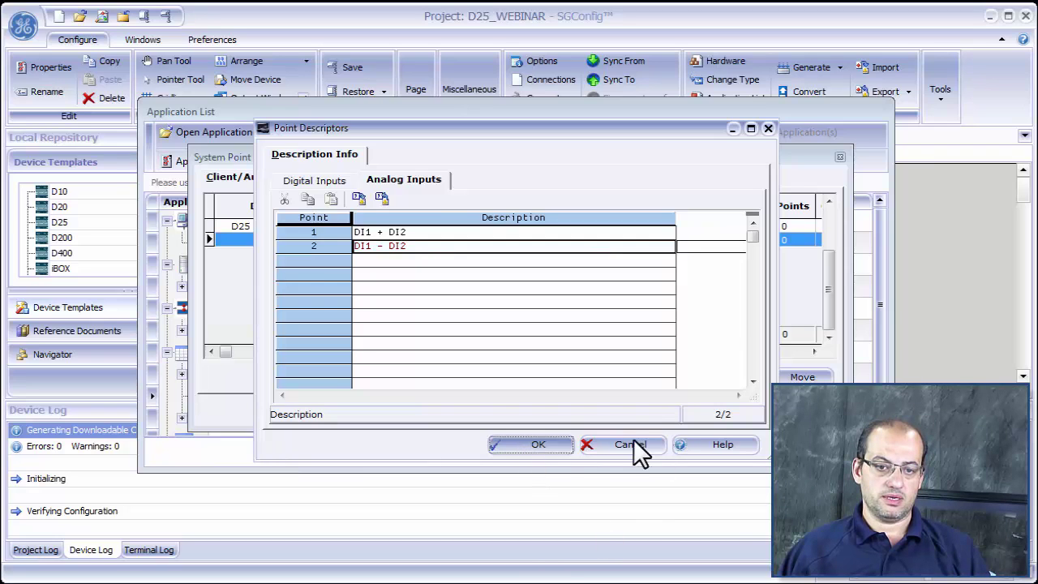
Accept the System Point Database changes, regenerate the D25 configuration, and connect the terminal.
left_click(609, 407)
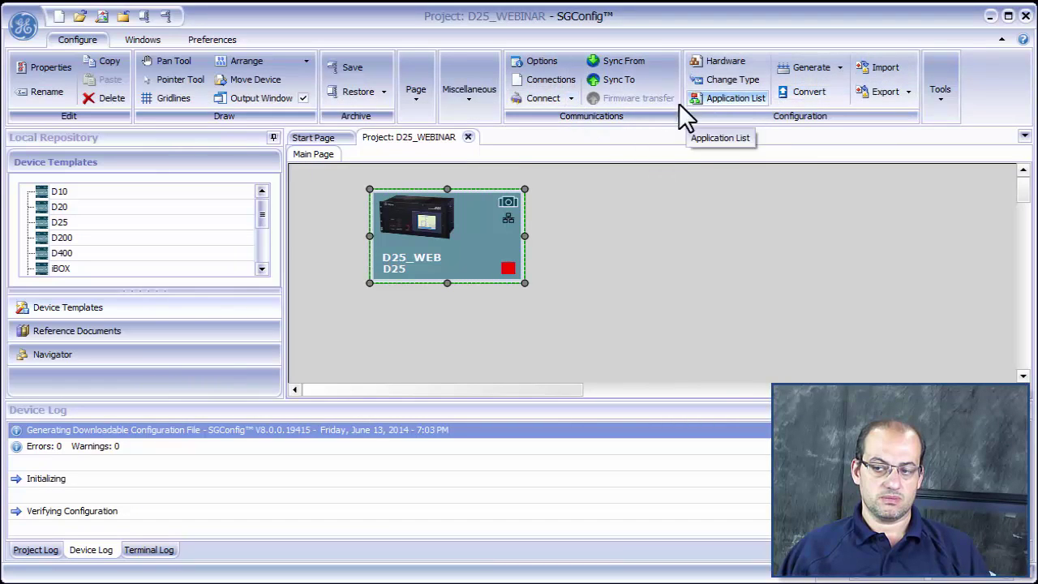
left_click(814, 67)
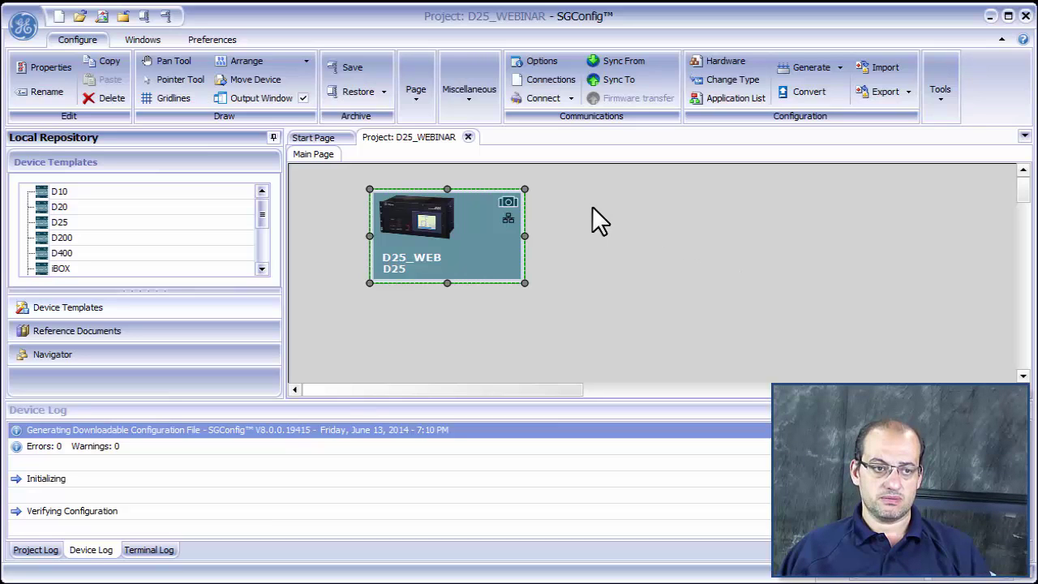
left_click(545, 98)
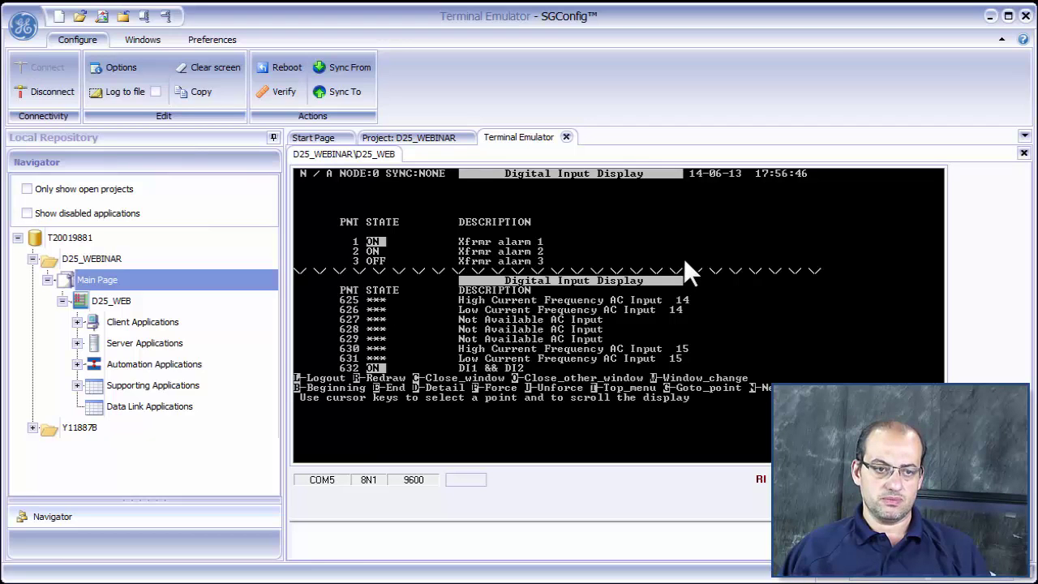
Leave the digital input display and go to System Functions > 68K Monitor.
key("o")
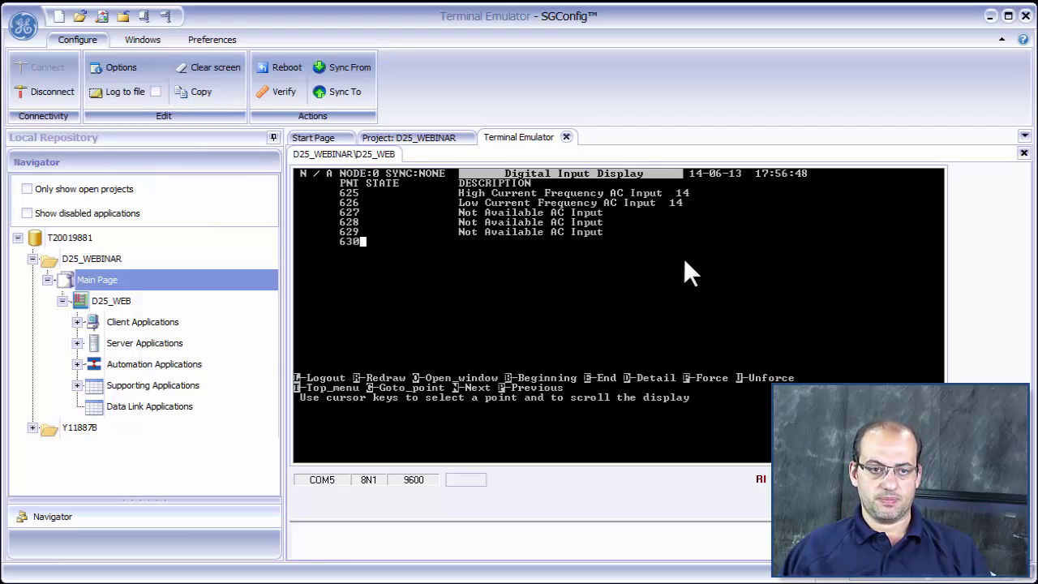
key("t")
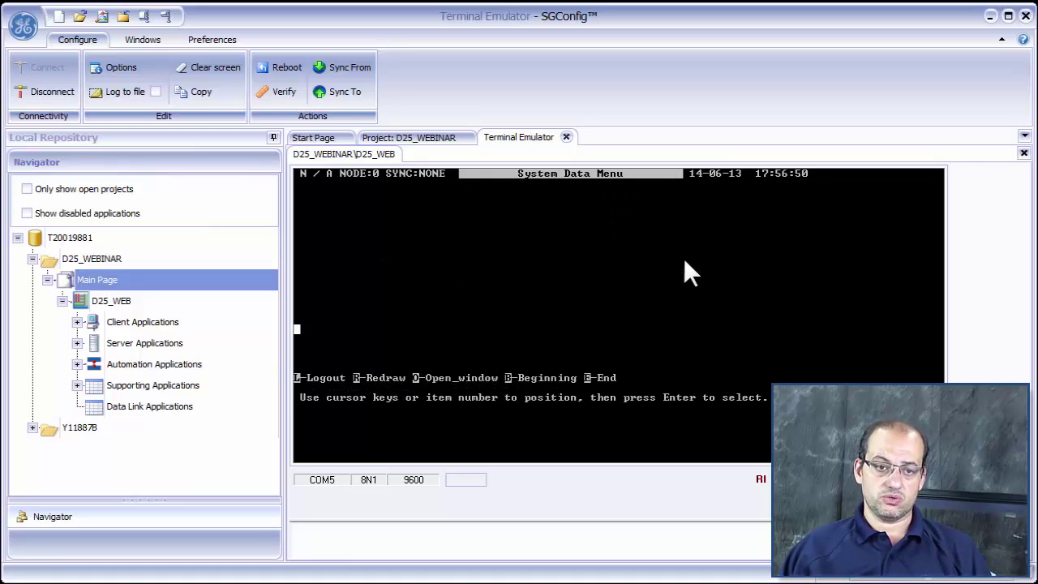
key("Escape")
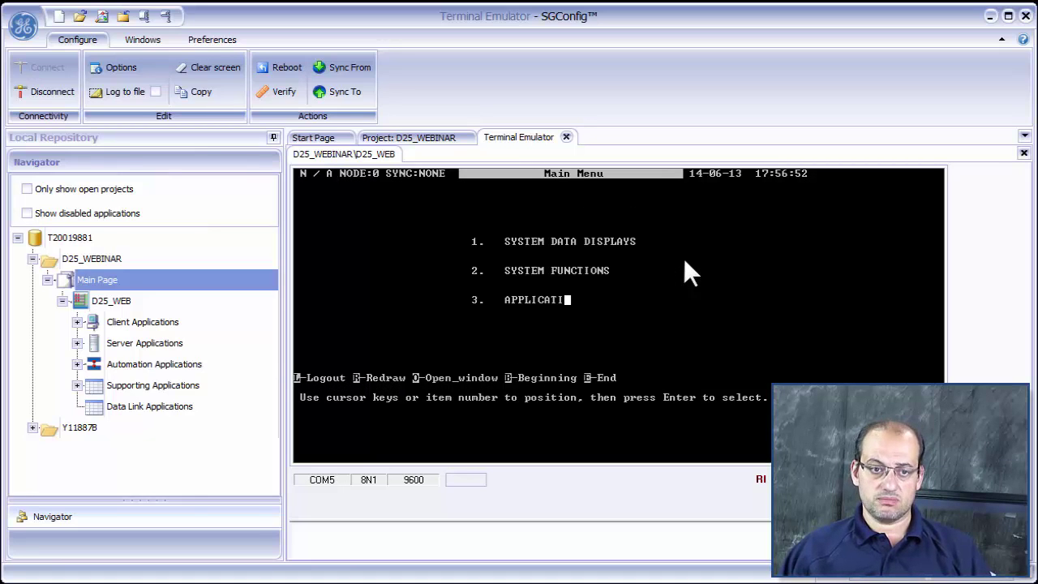
key("2")
key("Return")
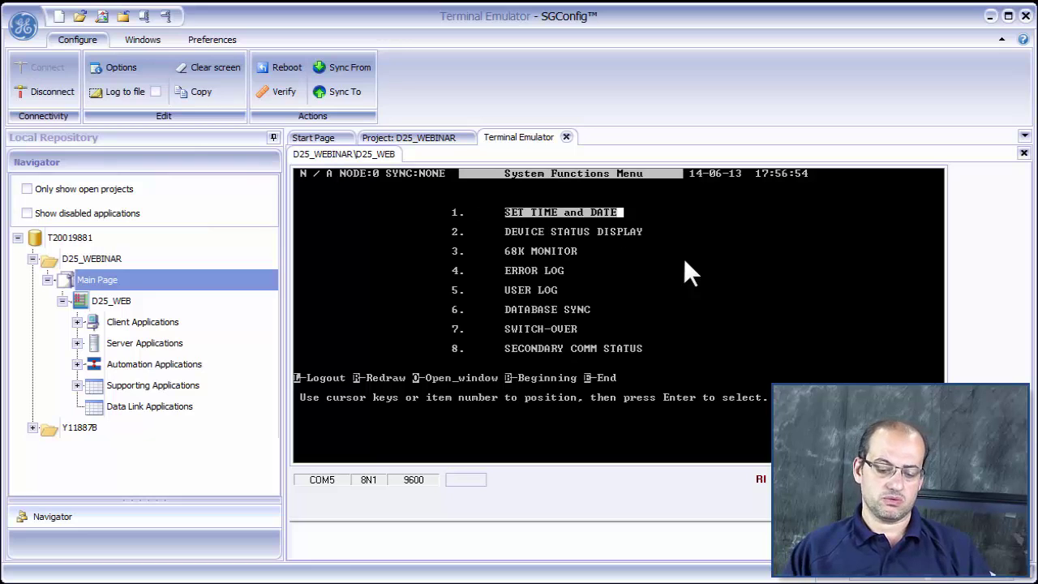
key("Down")
key("Down")
key("Return")
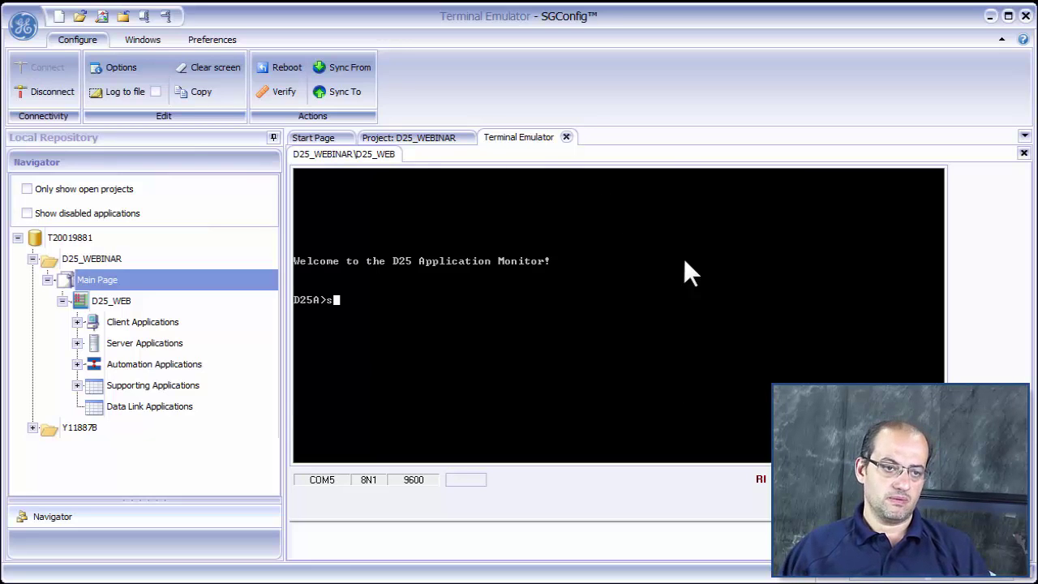
Run 'sp' and 'baud 38400' in the monitor, then disconnect the terminal.
type("sp")
key("Return")
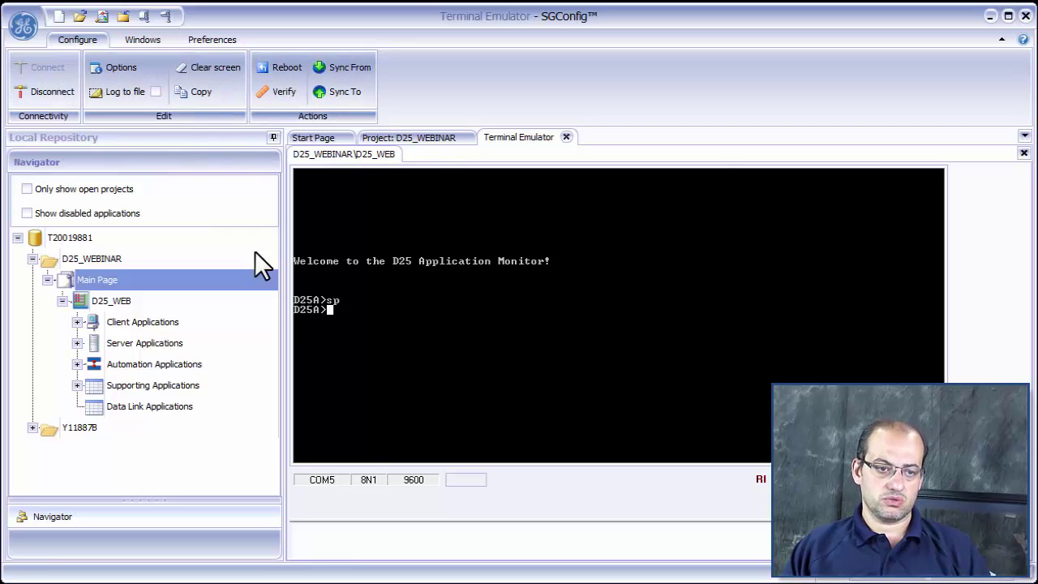
type("baud")
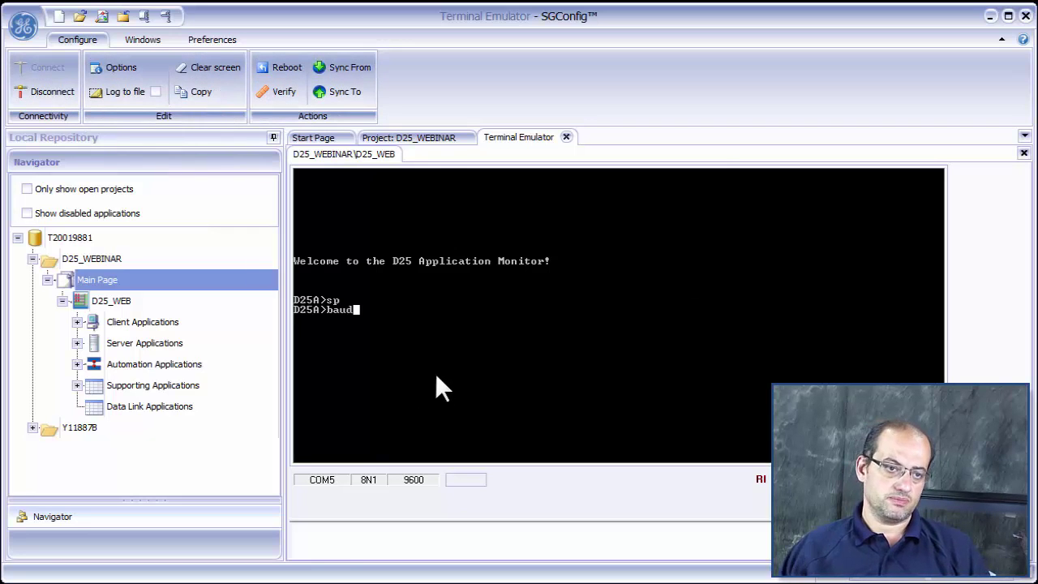
type(" 38400")
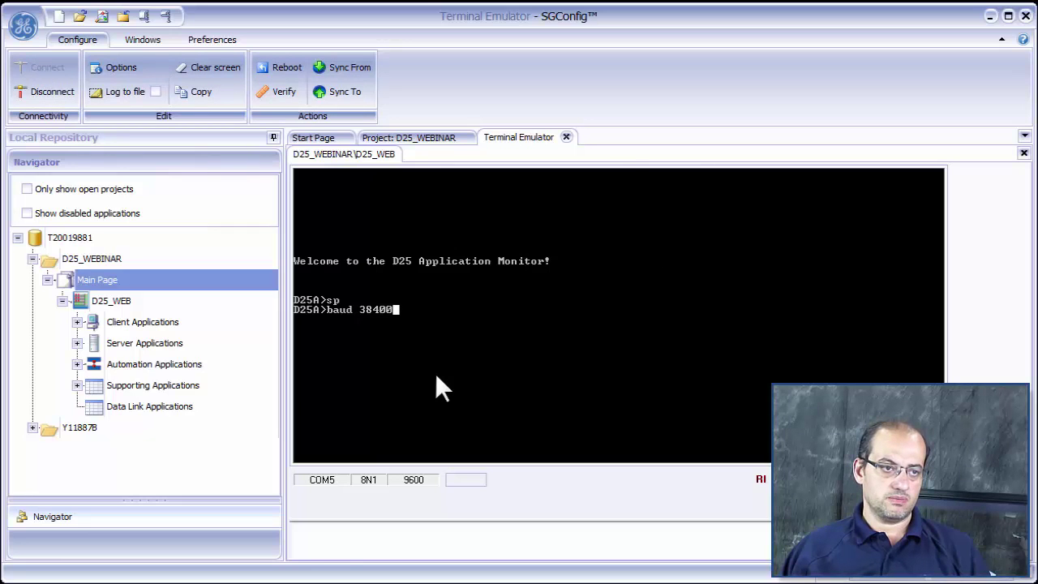
key("Return")
left_click(58, 93)
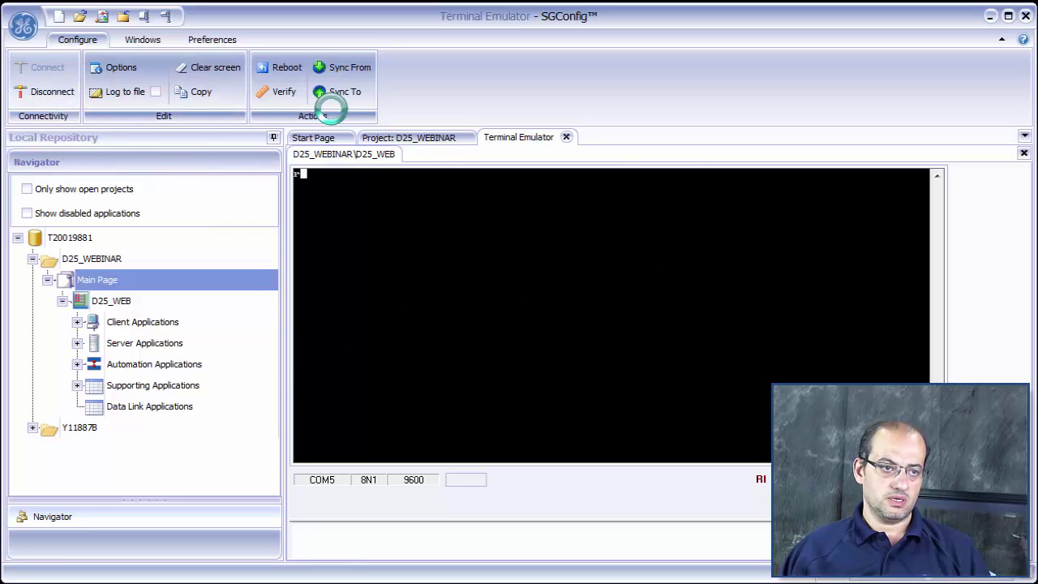
Set the terminal port to 38400 baud, reconnect, and bring up the device monitor prompt.
left_click(125, 63)
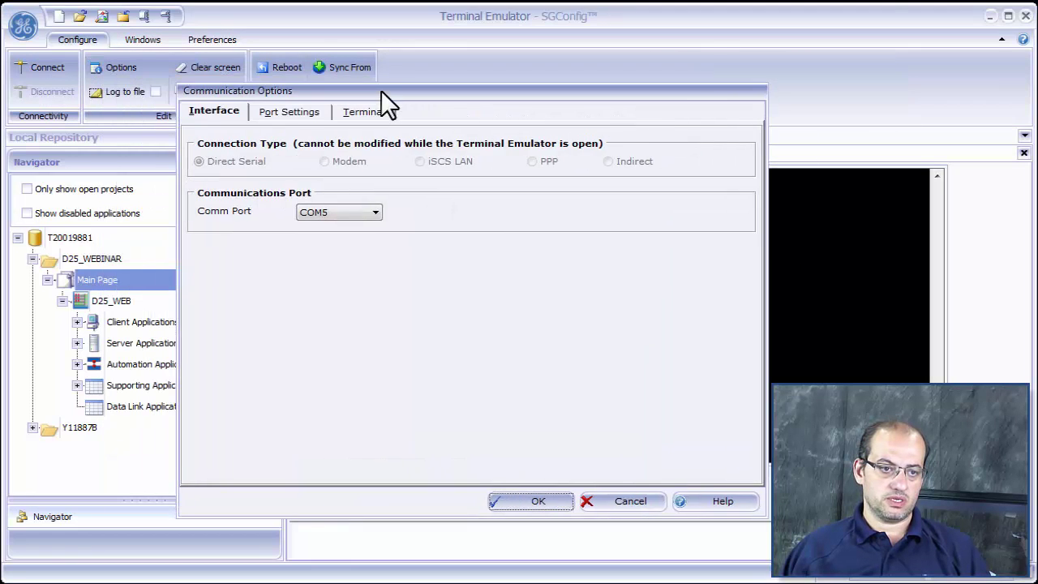
left_click(292, 112)
left_click(343, 162)
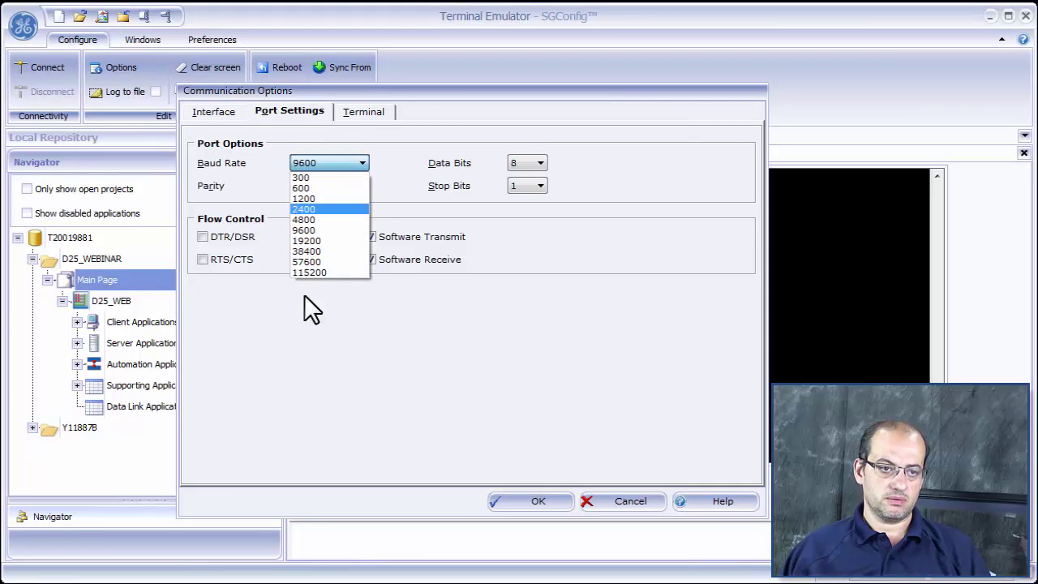
left_click(328, 251)
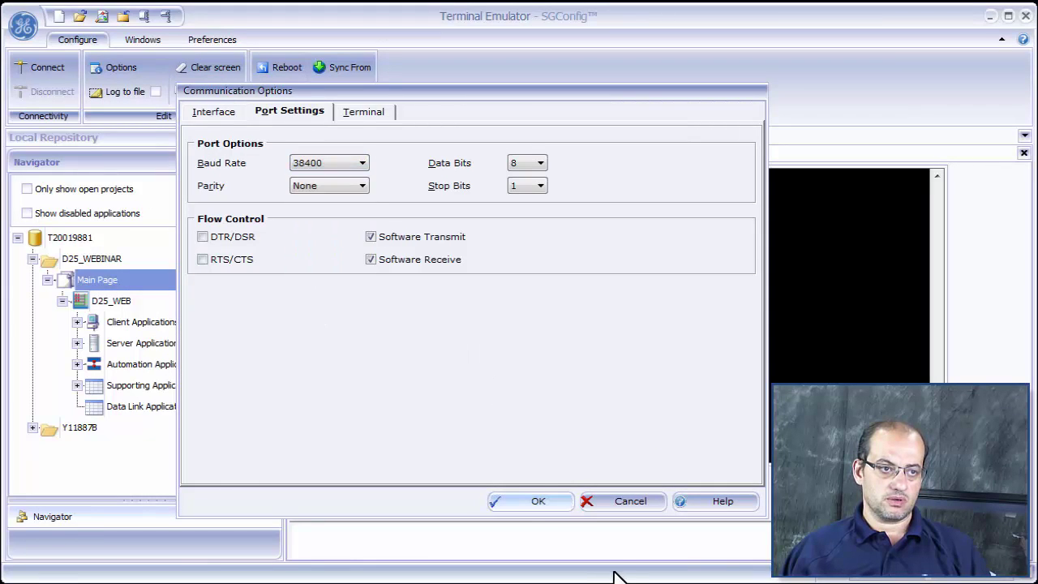
left_click(551, 503)
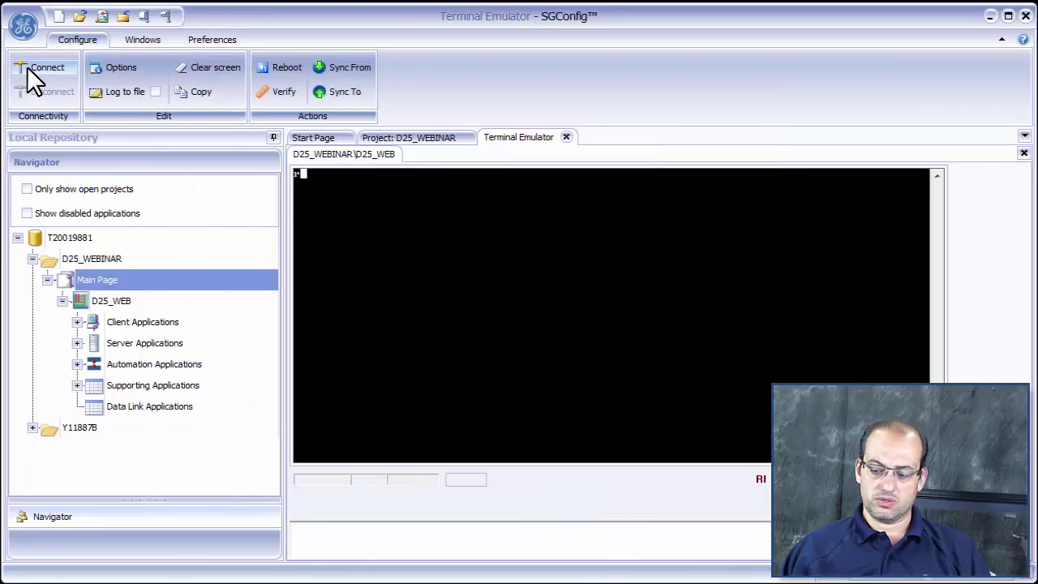
left_click(32, 69)
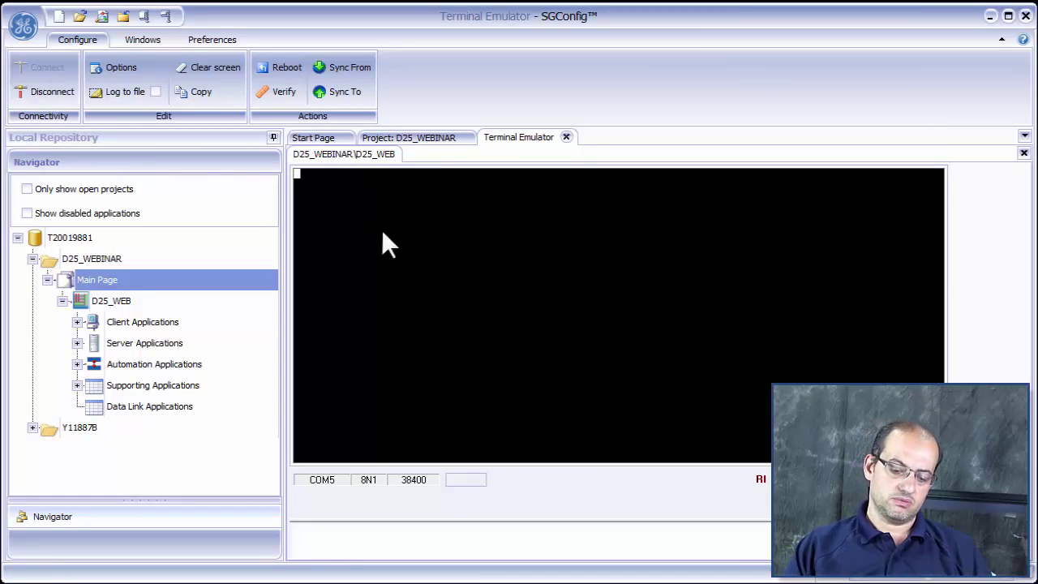
key("Return")
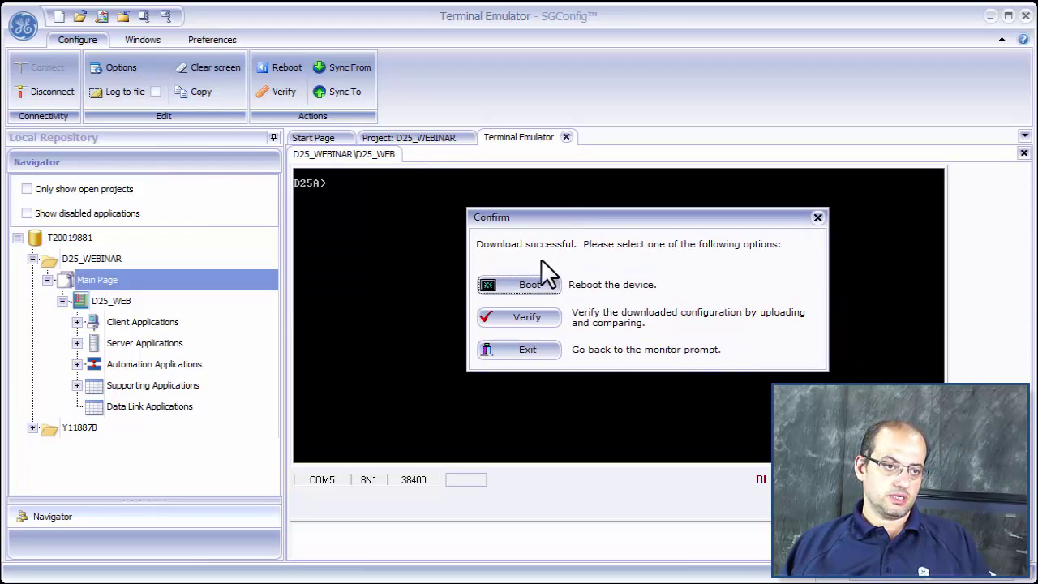
Reboot the D25, reconnect the terminal at 9600 baud, and bring the guide forward.
left_click(503, 288)
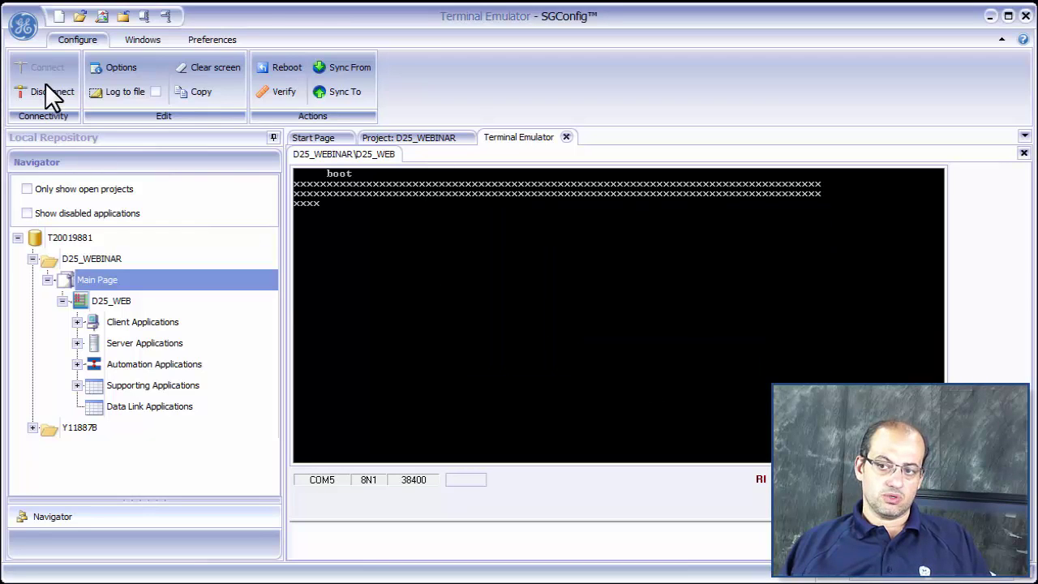
left_click(46, 84)
left_click(118, 67)
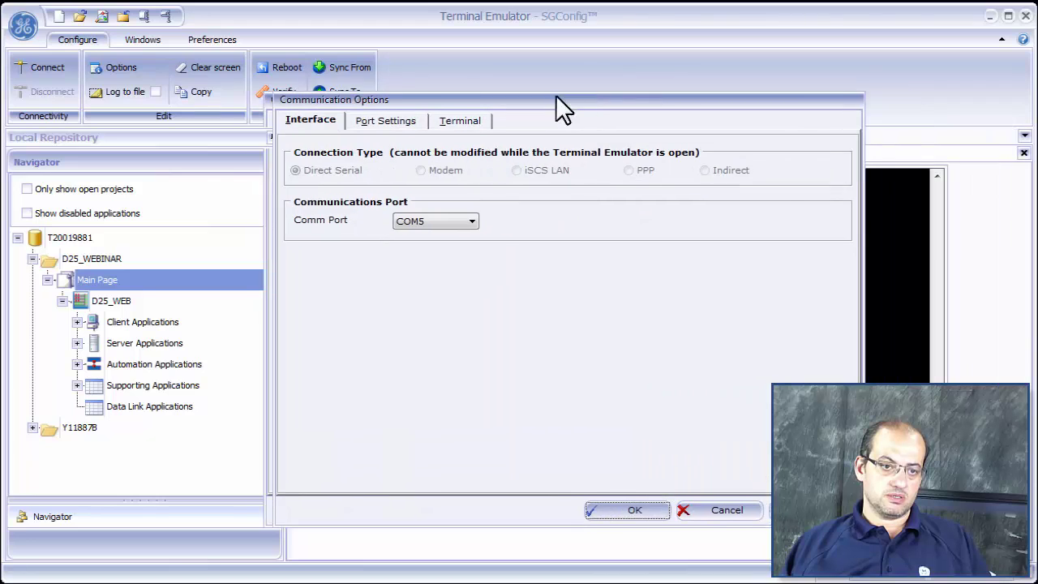
left_click(386, 116)
left_click(443, 167)
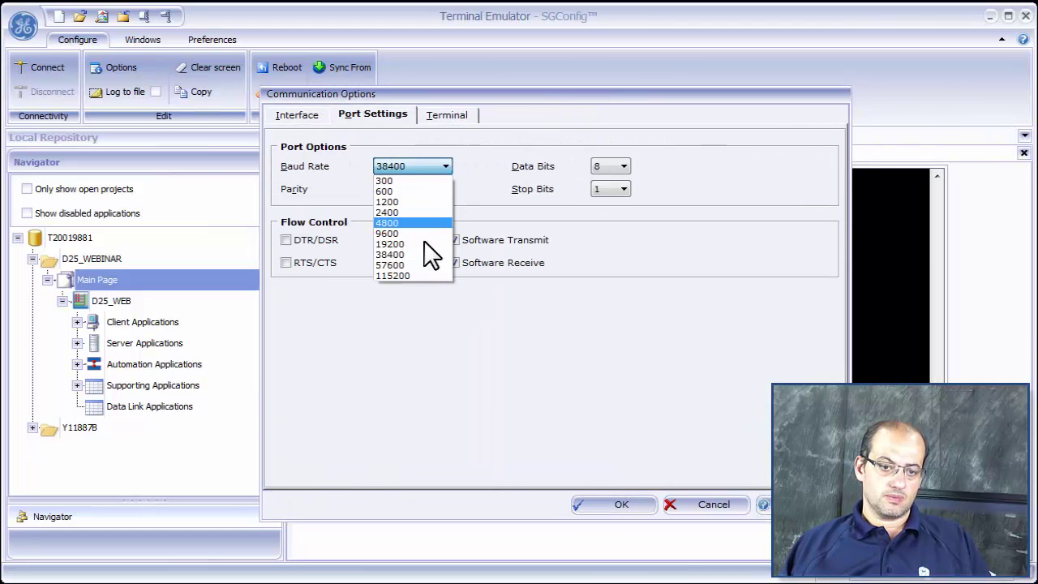
left_click(435, 233)
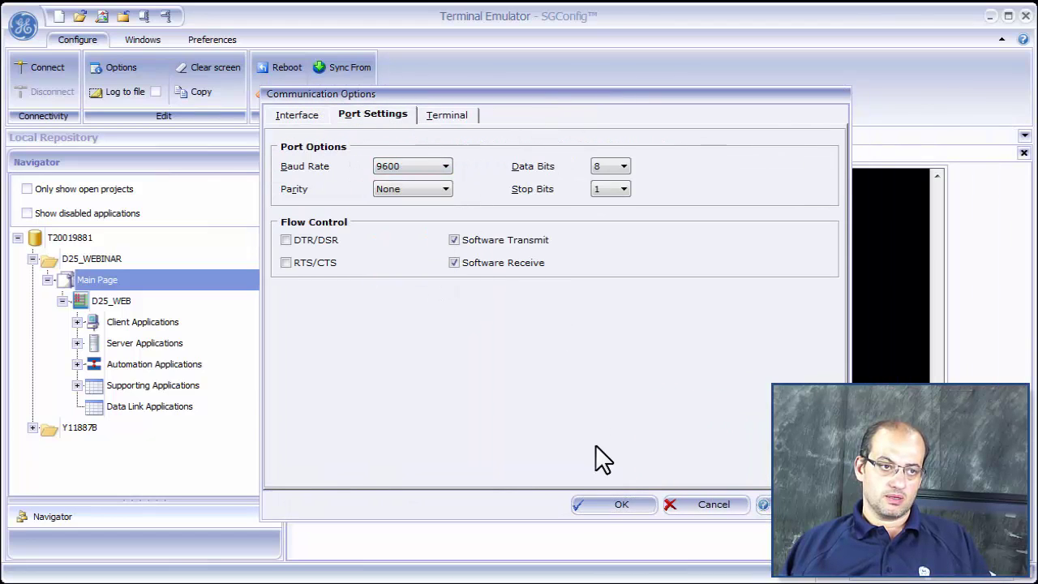
left_click(606, 505)
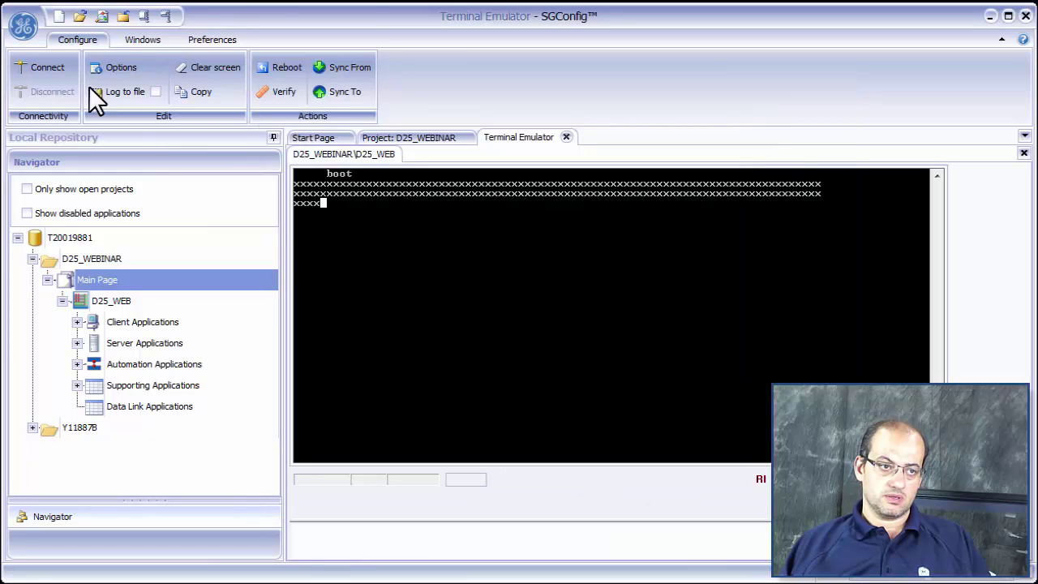
left_click(37, 72)
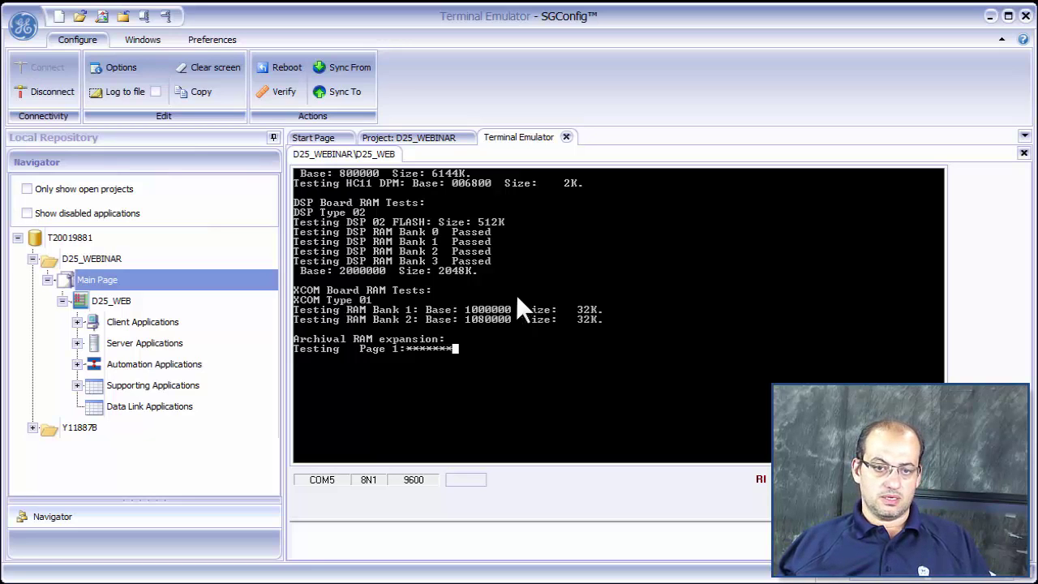
key("alt+Tab")
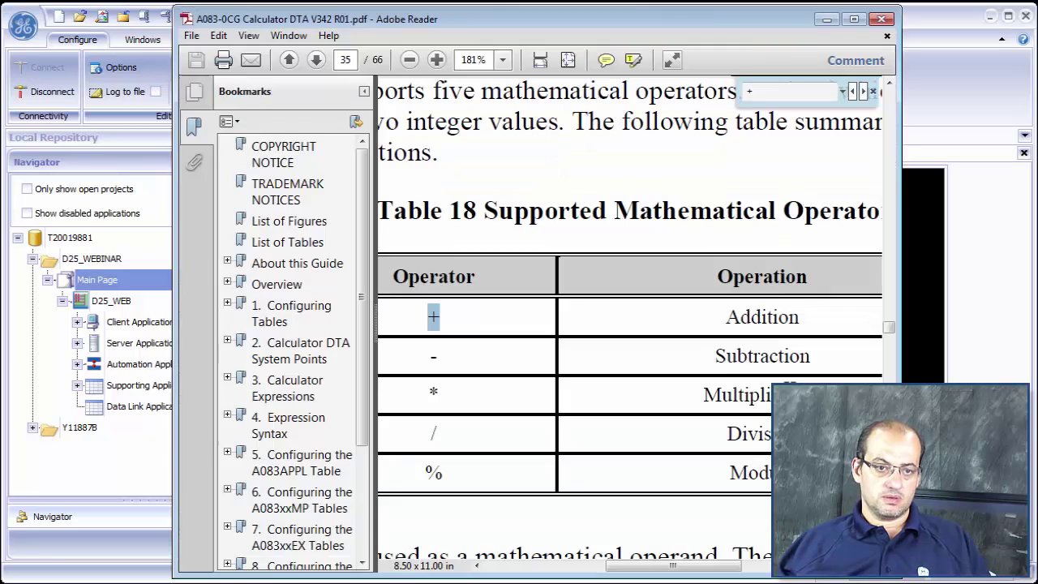
Zoom the guide out to 75% and highlight the example expressions in Table 19.
left_click(403, 62)
left_click(404, 62)
left_click(403, 62)
left_click(403, 61)
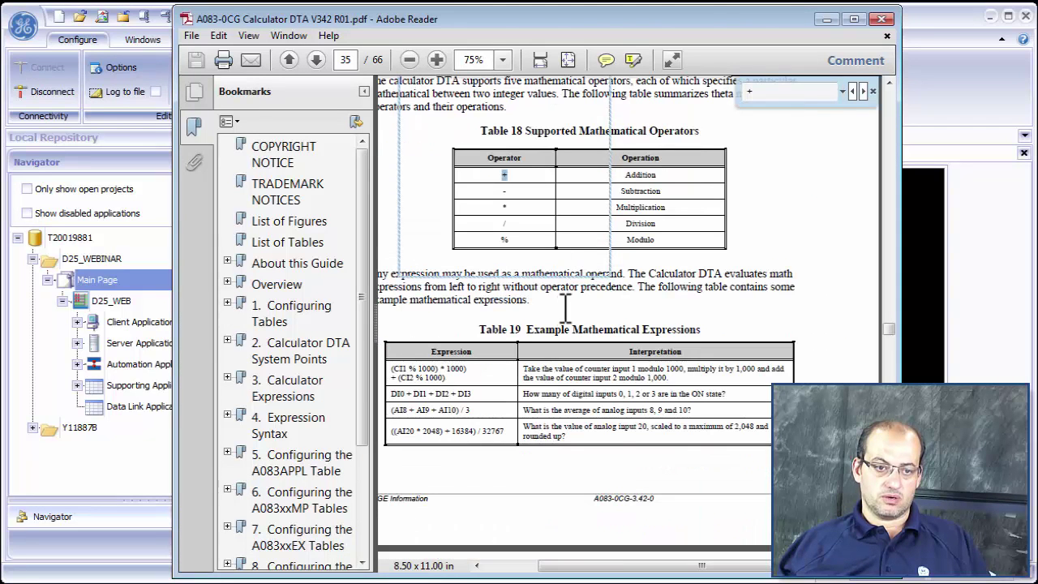
left_click_drag(392, 369, 467, 369)
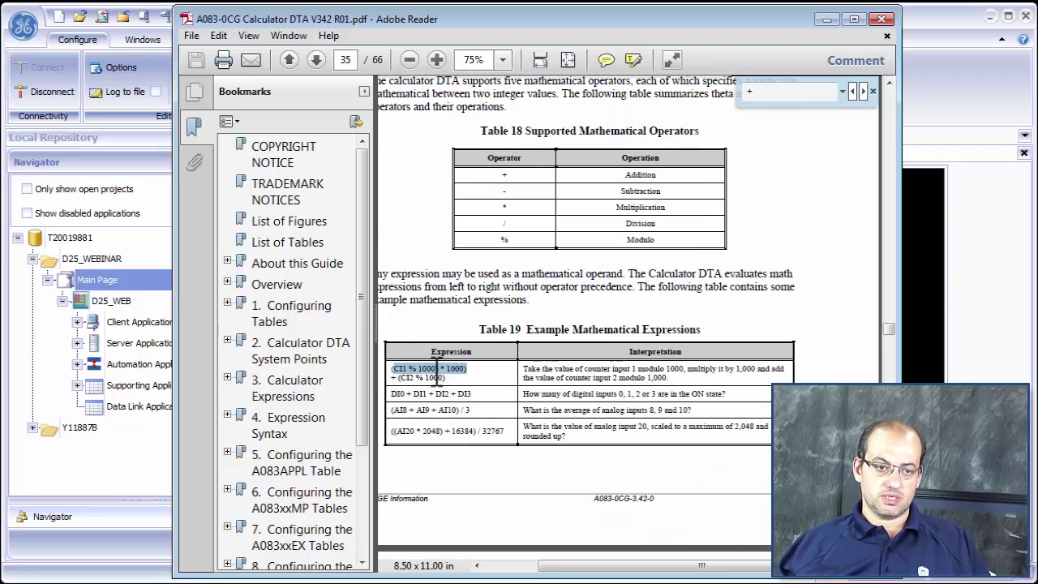
double_click(464, 393)
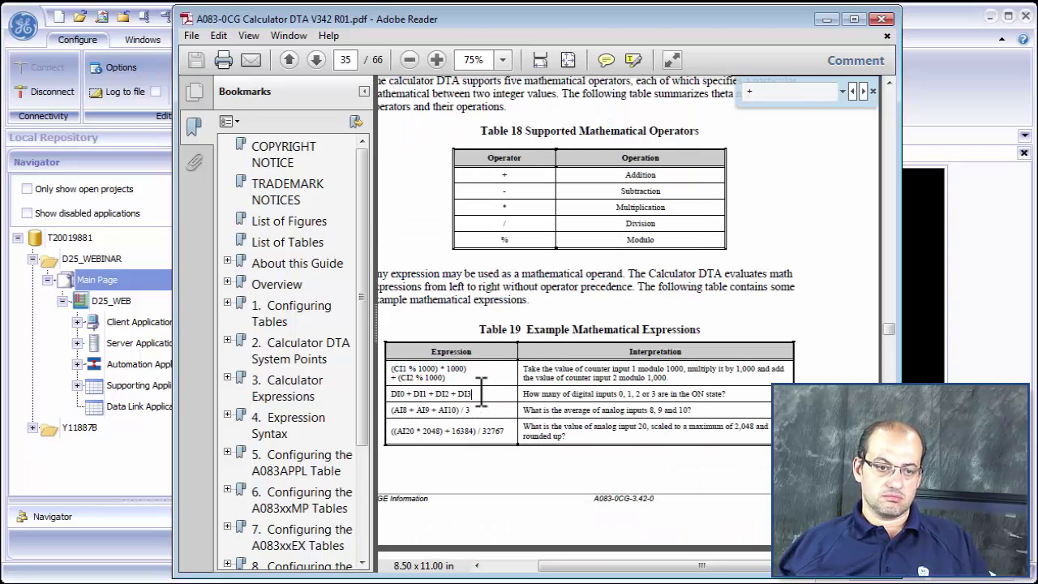
left_click(491, 410)
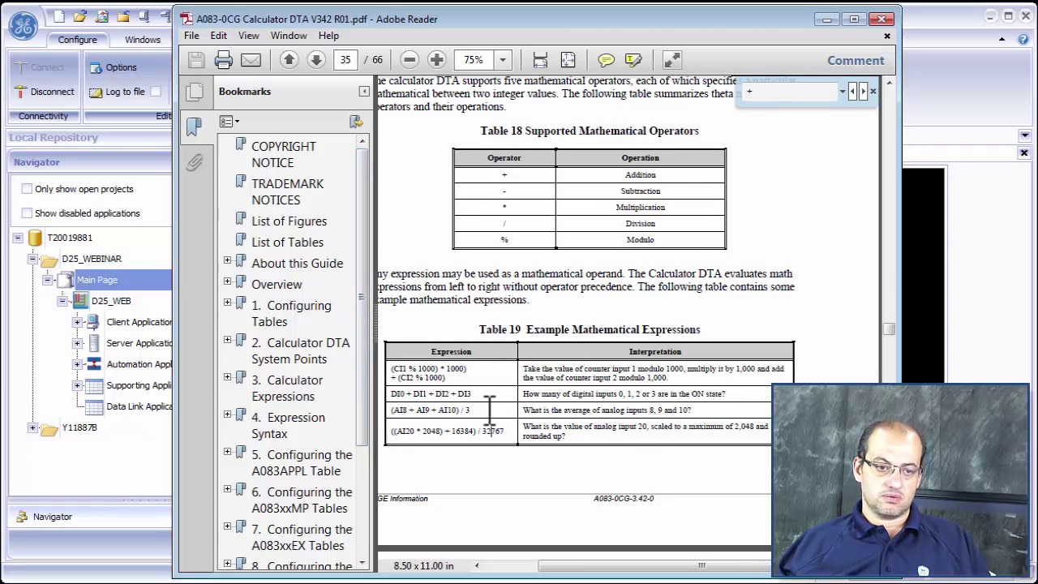
Scroll down to Table 22's examples, then minimize Adobe Reader.
scroll(513, 438, "down", 10)
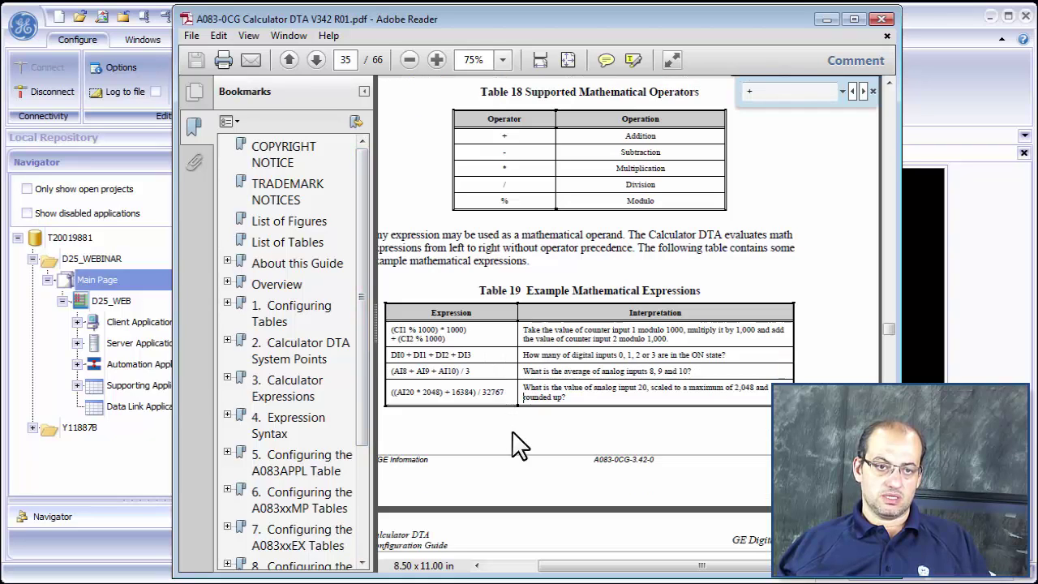
scroll(512, 434, "down", 10)
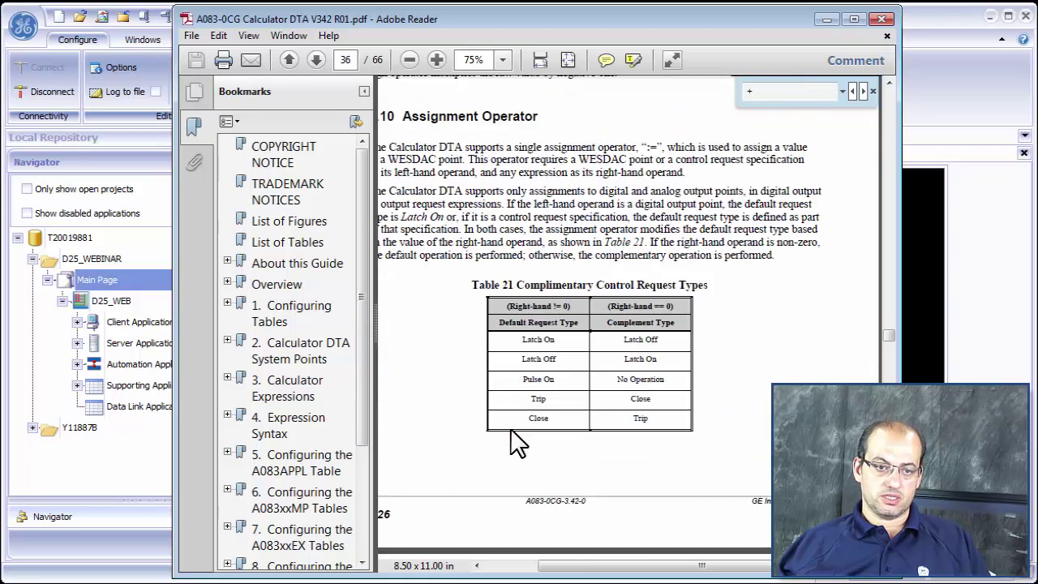
scroll(516, 434, "up", 3)
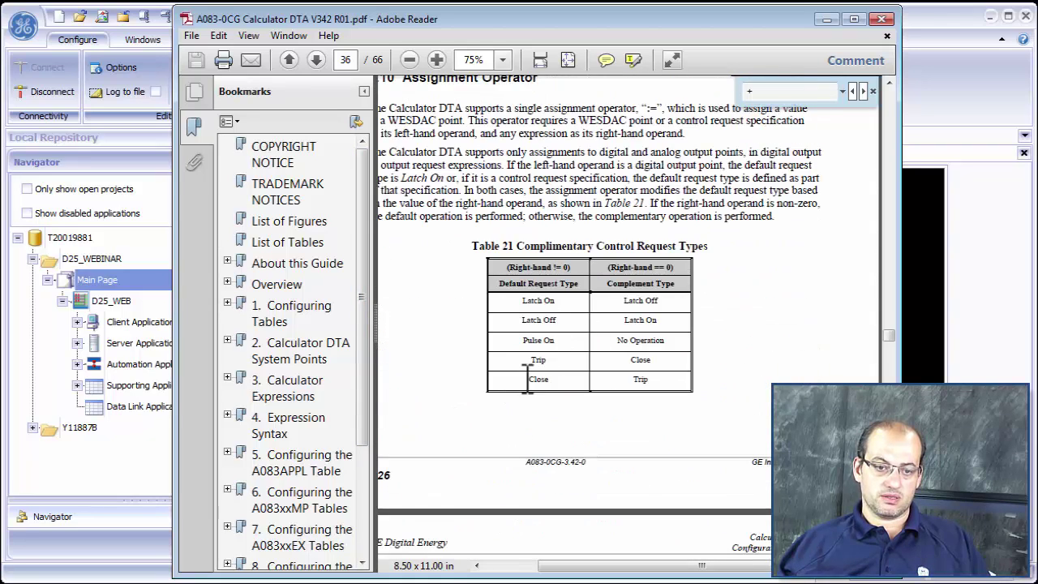
scroll(519, 424, "down", 4)
scroll(523, 406, "down", 5)
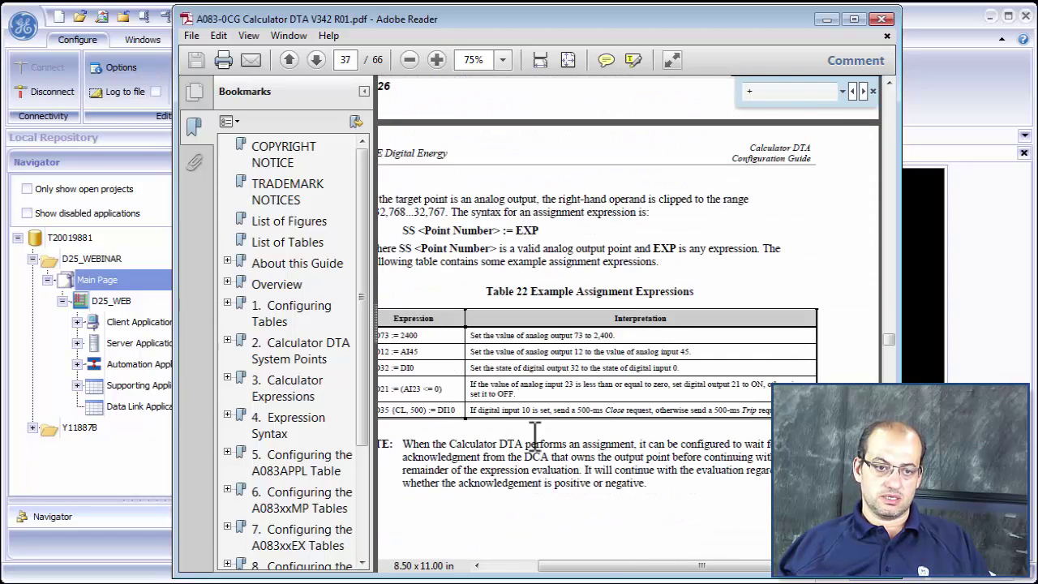
left_click_drag(595, 570, 540, 570)
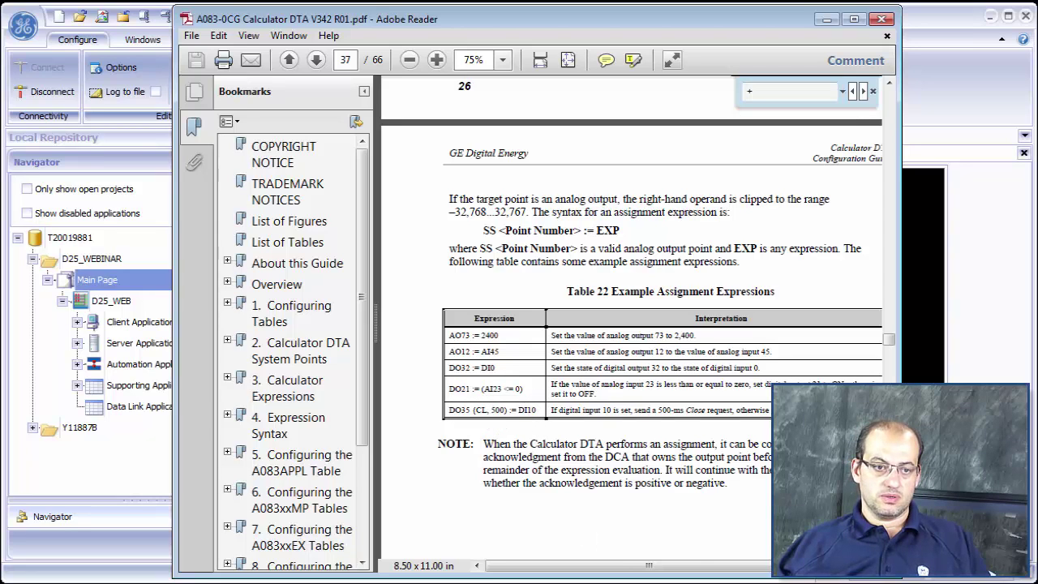
left_click(826, 19)
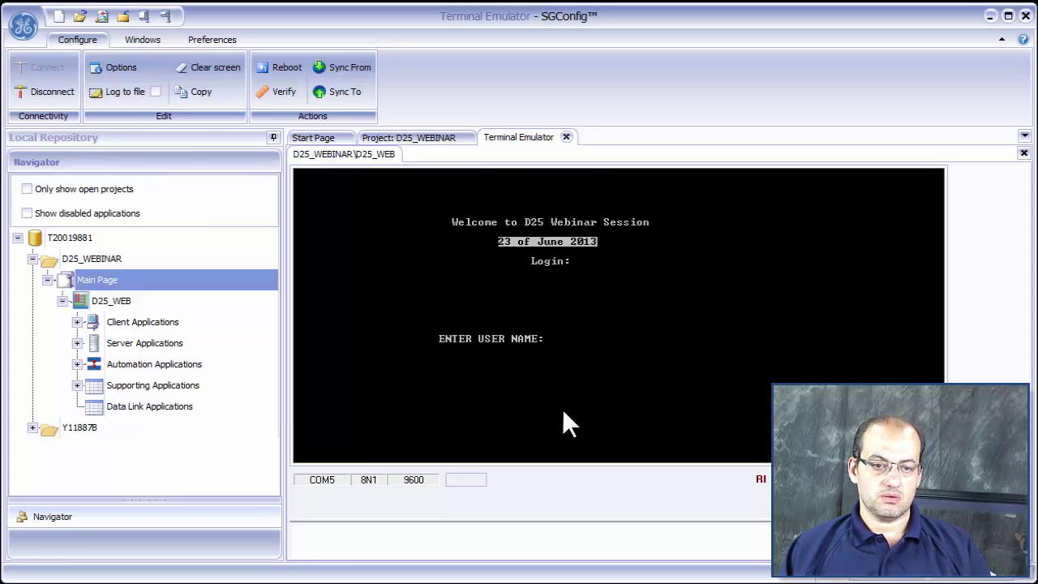
Log in to the D25 with the user name and password and open the Digital Input Display.
type("west")
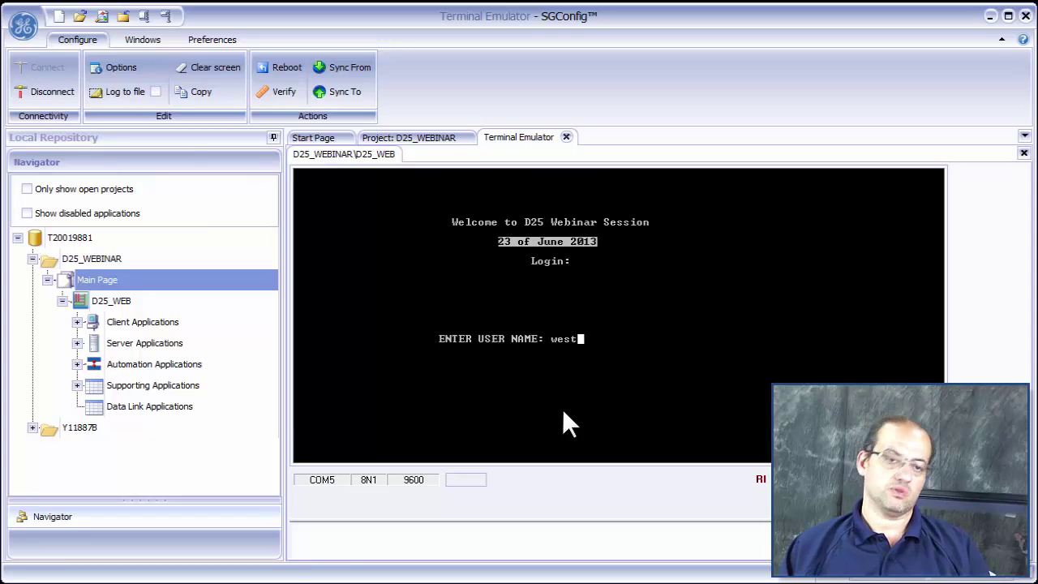
type("ronic")
key("Return")
type("**")
key("Return")
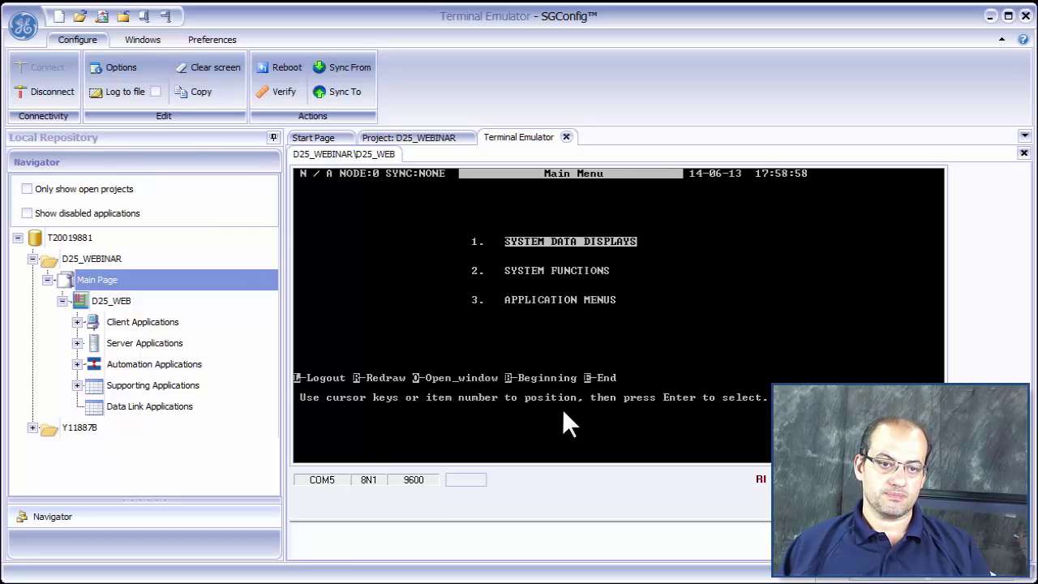
key("1")
key("Down")
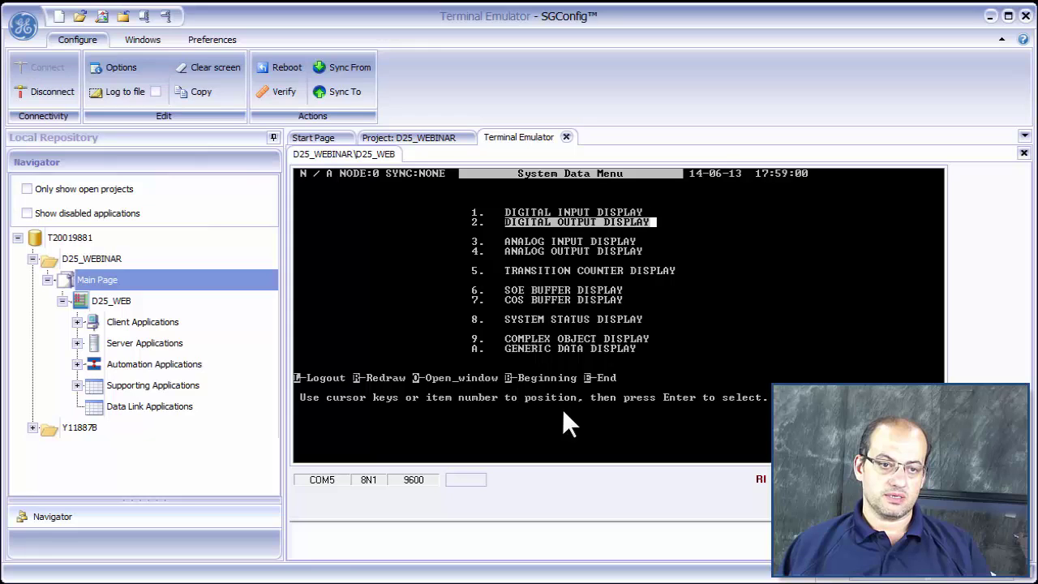
key("Up")
key("Return")
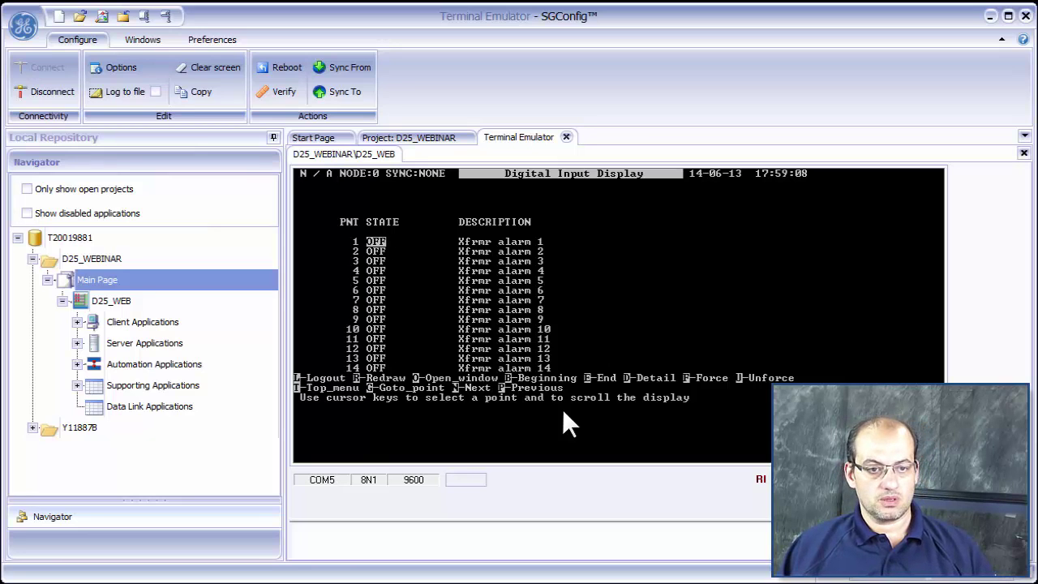
Open the Analog Input Display in a new terminal window.
key("t")
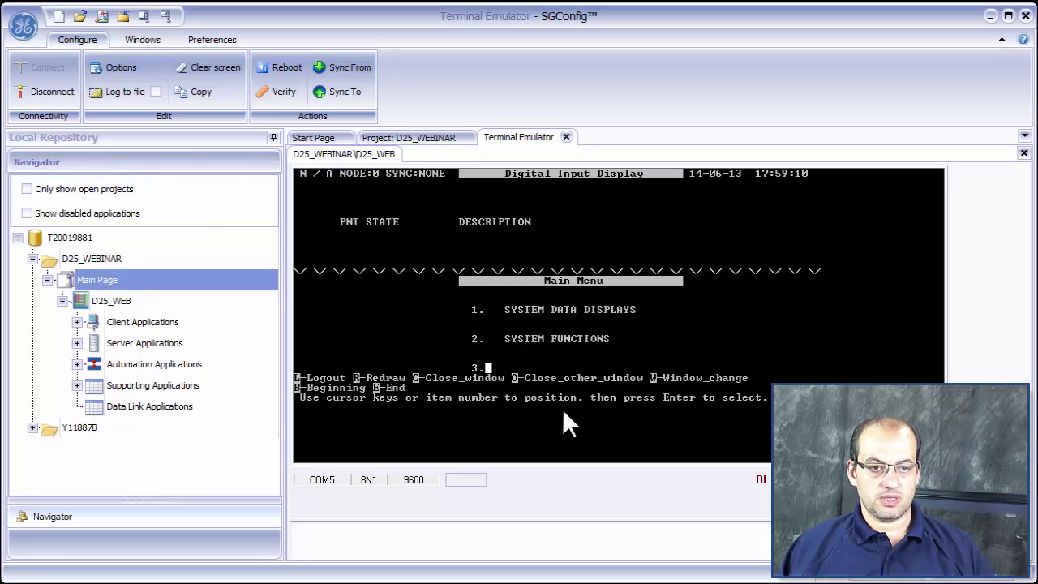
key("Return")
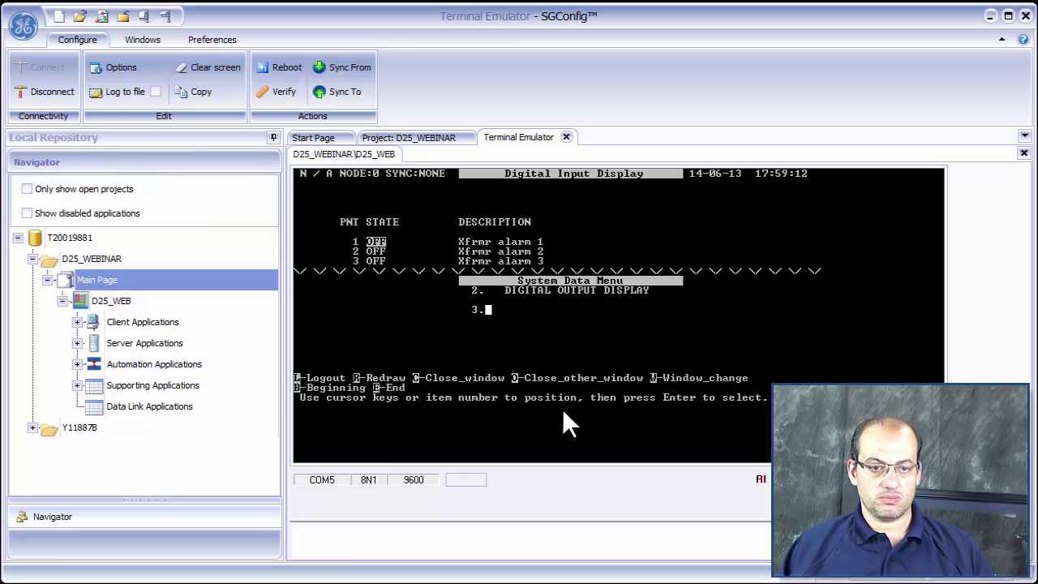
key("3")
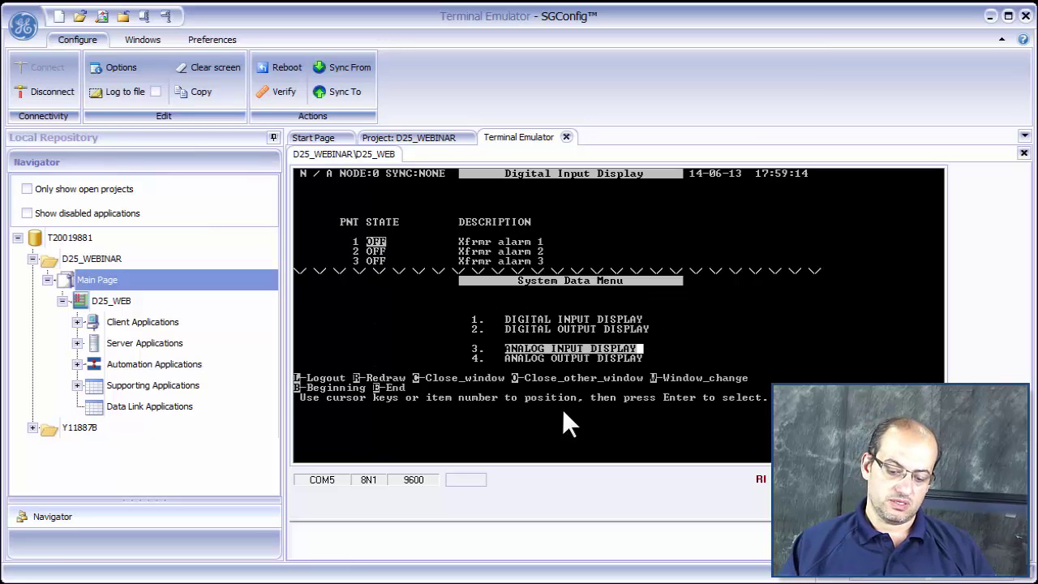
key("Return")
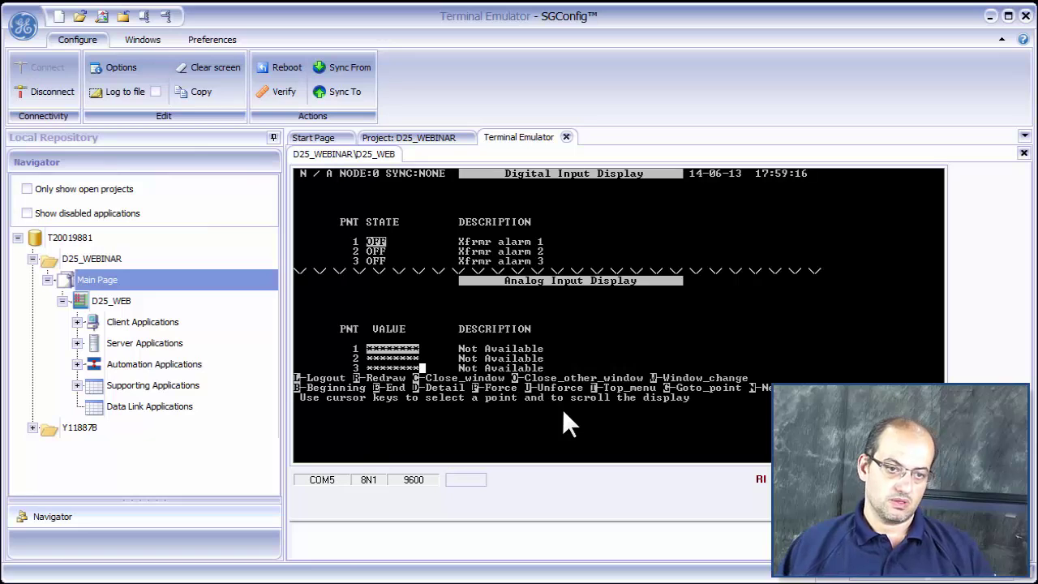